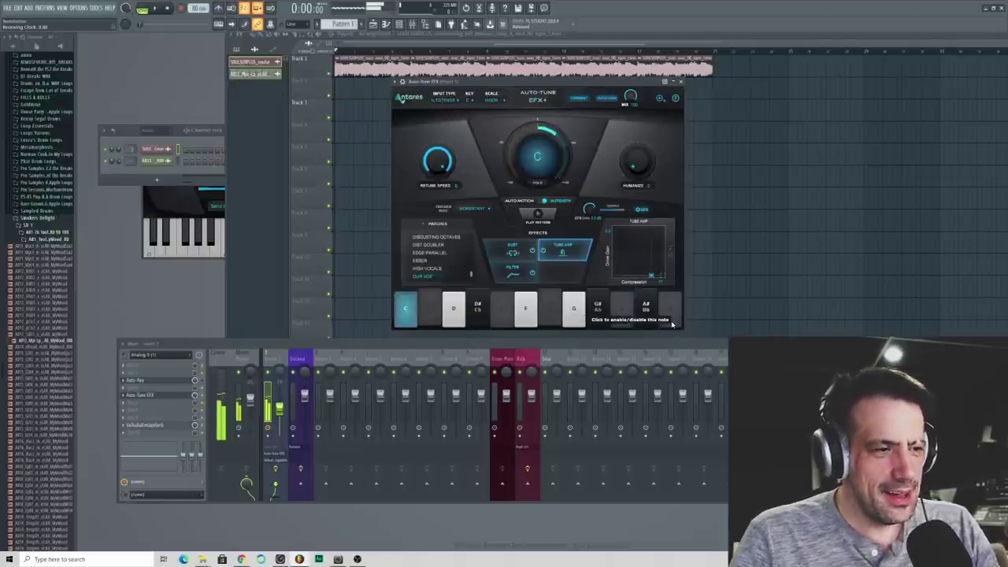
- Enable and disable the B note on the Auto-Tune EFX keyboard to compare the sound, and move the plug-in window aside
left_click(670, 315)
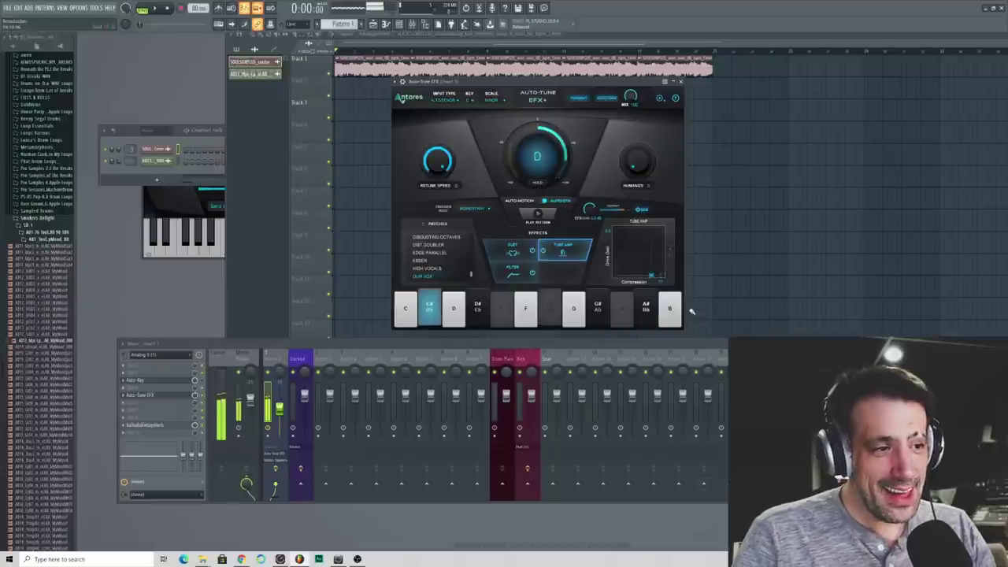
left_click(663, 319)
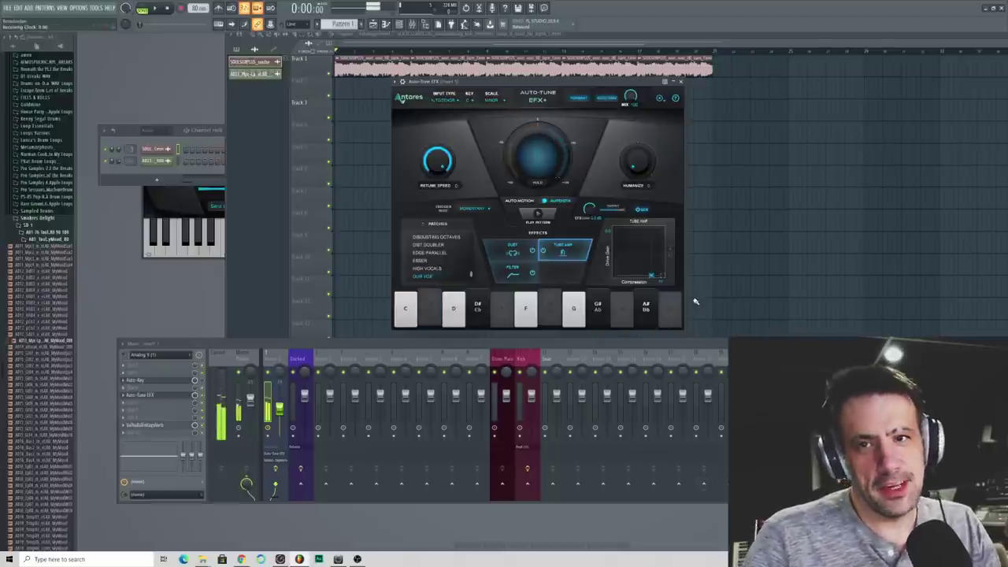
left_click_drag(521, 82, 472, 85)
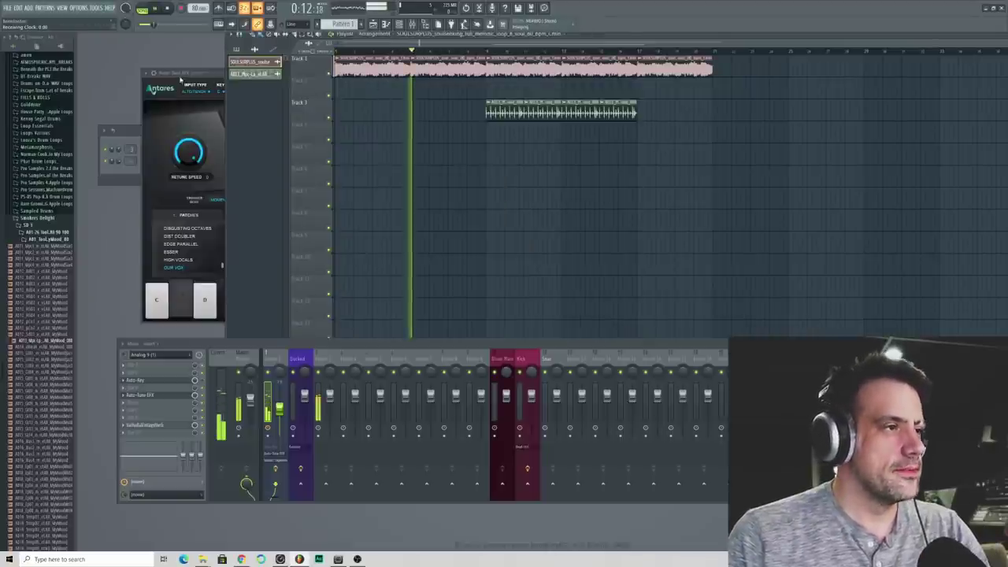
- Reposition the Auto-Tune EFX window over the playlist and toggle its Auto-Tune correction
left_click_drag(194, 74, 215, 75)
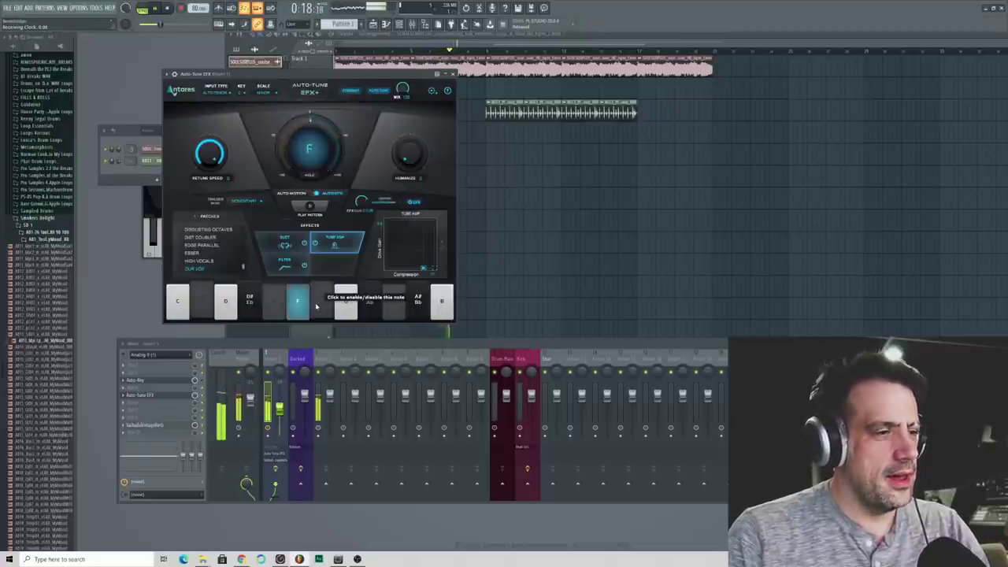
left_click(378, 91)
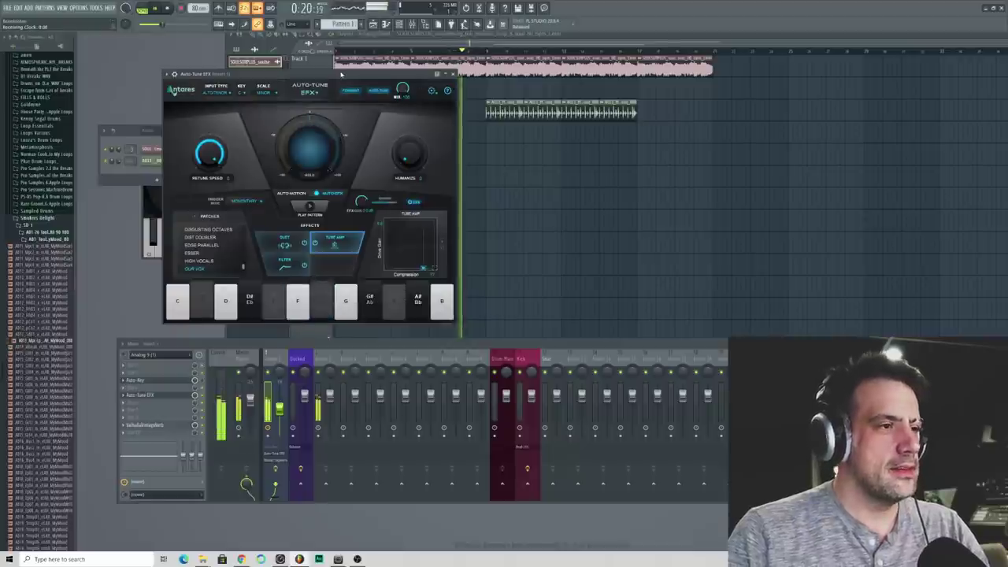
left_click_drag(341, 74, 369, 67)
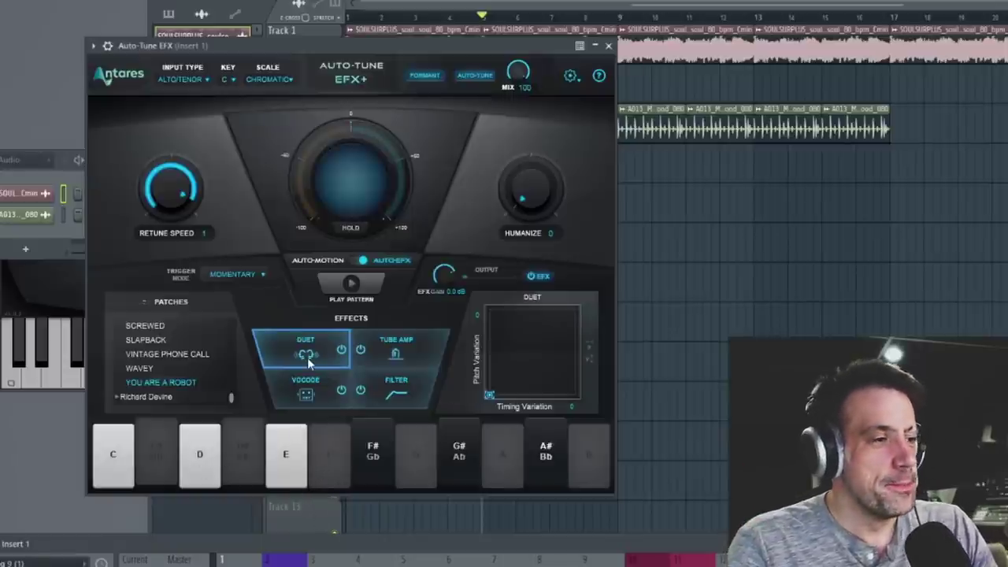
- Audition the Slapback and Vintage Phone Call patches in Auto-Tune EFX, and load the PainTune patch
left_click(143, 341)
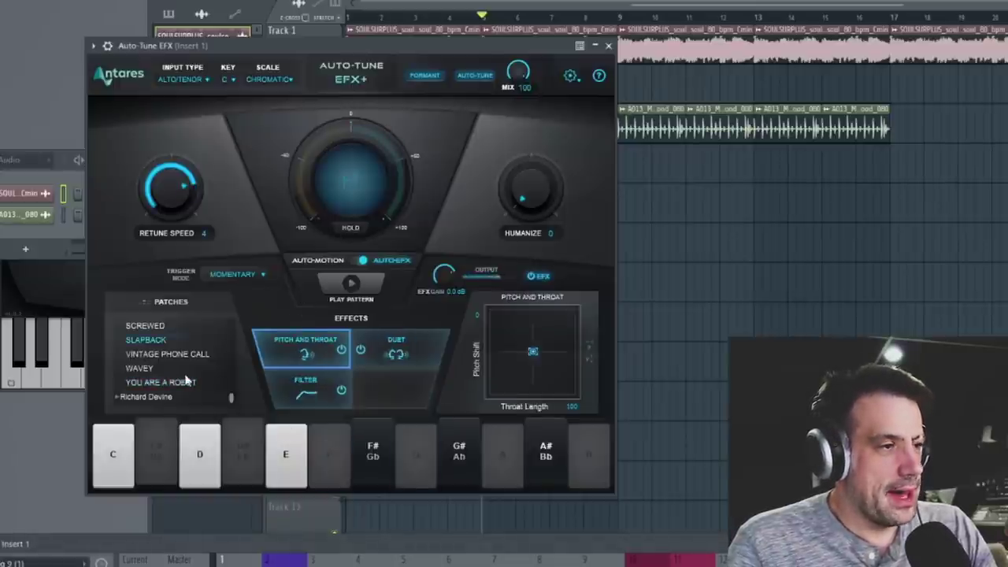
left_click(153, 354)
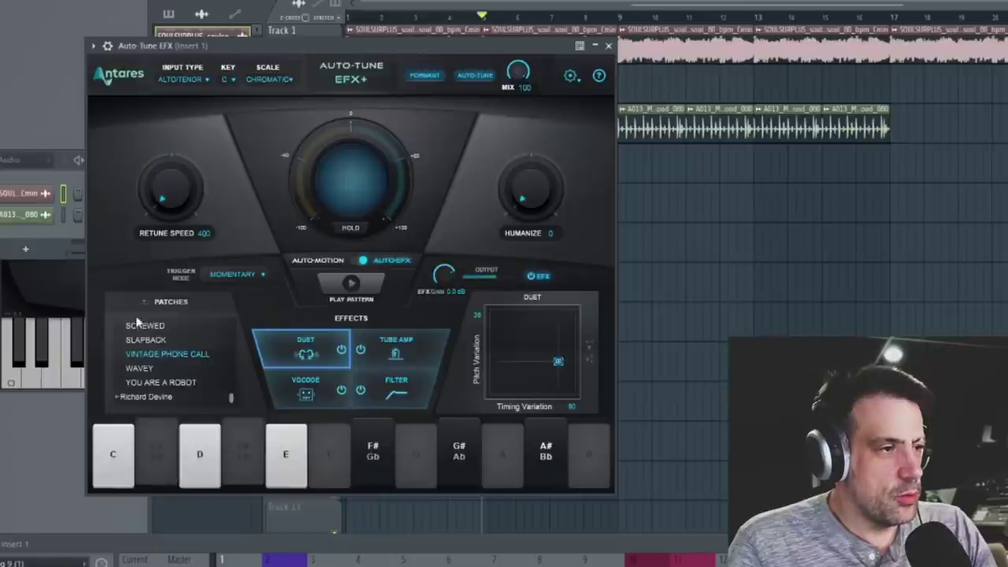
scroll(151, 345, "up", 5)
scroll(151, 345, "down", 10)
left_click(158, 386)
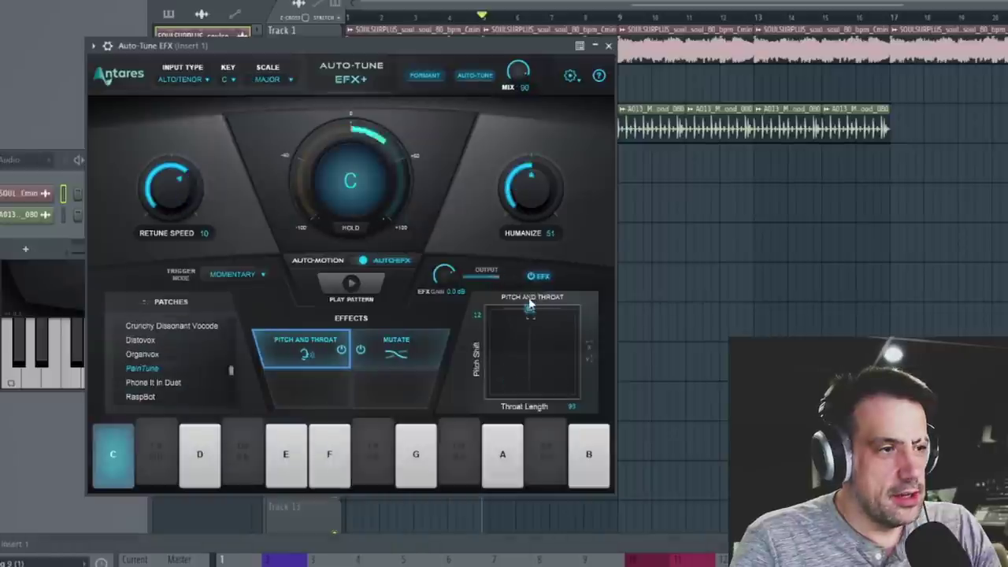
- Try different pitch shift and throat length positions in Pitch and Throat, ending at throat length about 107, and select the Mutate effect
left_click_drag(531, 303, 533, 358)
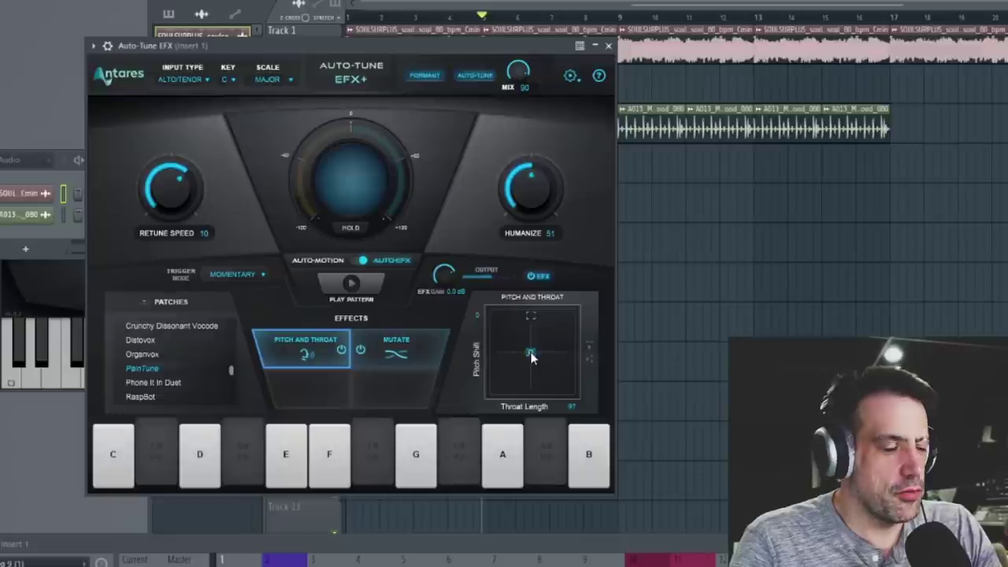
left_click_drag(531, 358, 533, 358)
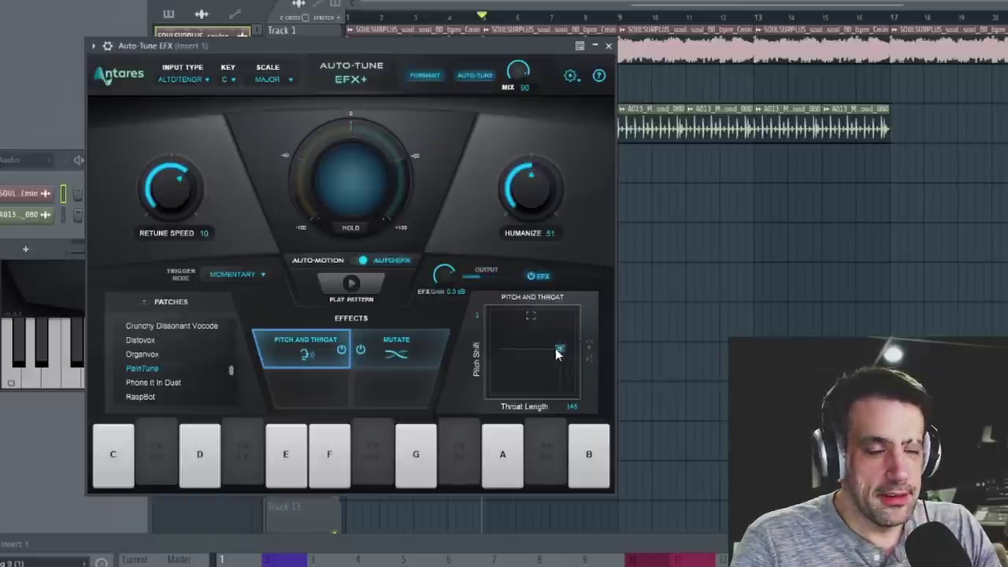
left_click_drag(557, 353, 502, 356)
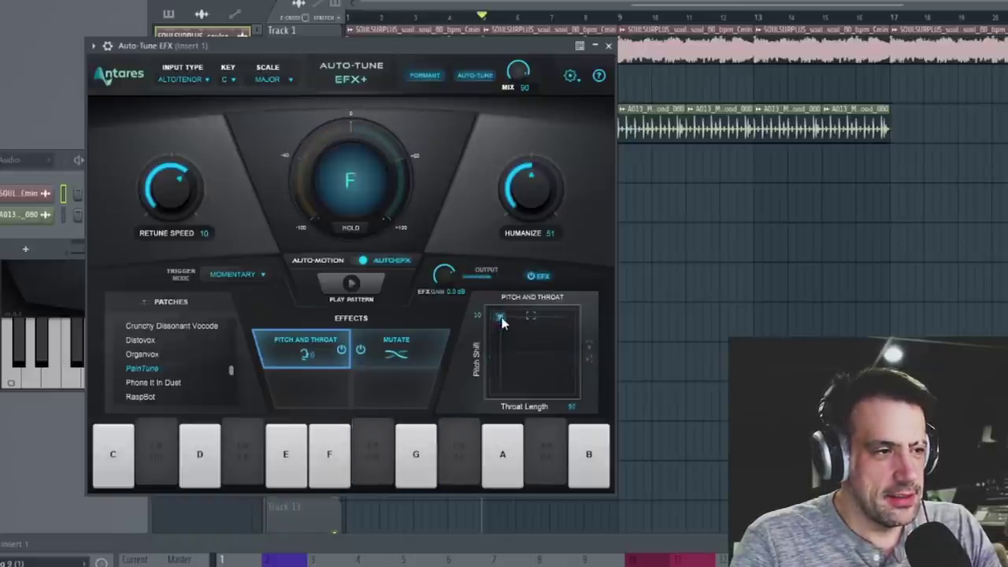
left_click_drag(496, 320, 508, 363)
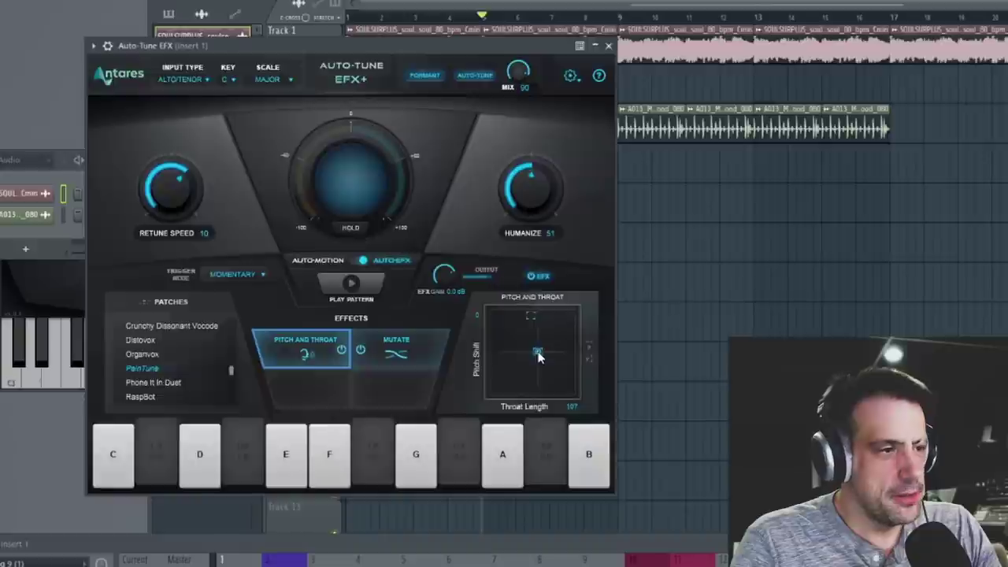
left_click(397, 347)
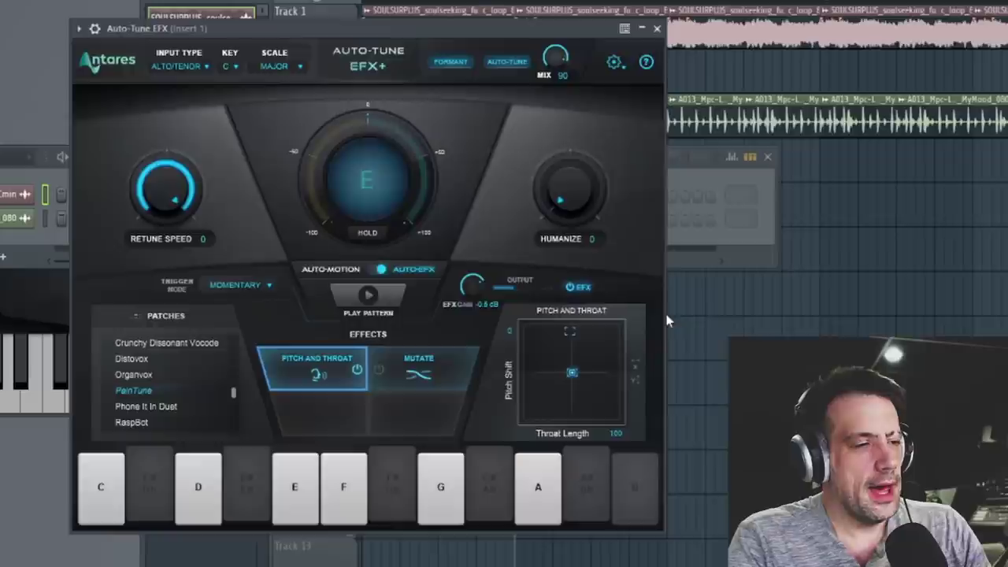
- Switch the plug-in to Auto-Motion, play the Trill pattern, and change the pattern to Pent Major
left_click(376, 269)
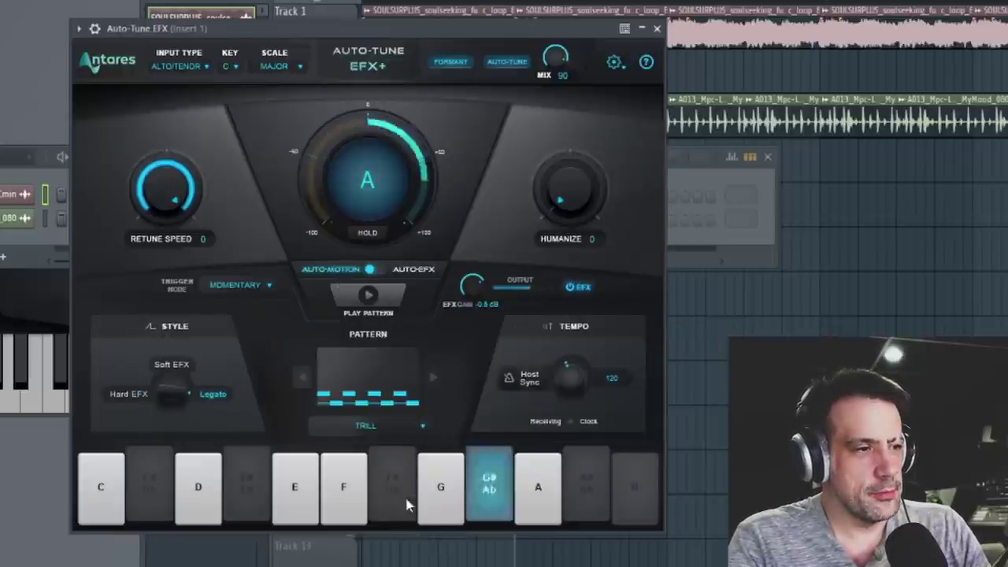
left_click(365, 296)
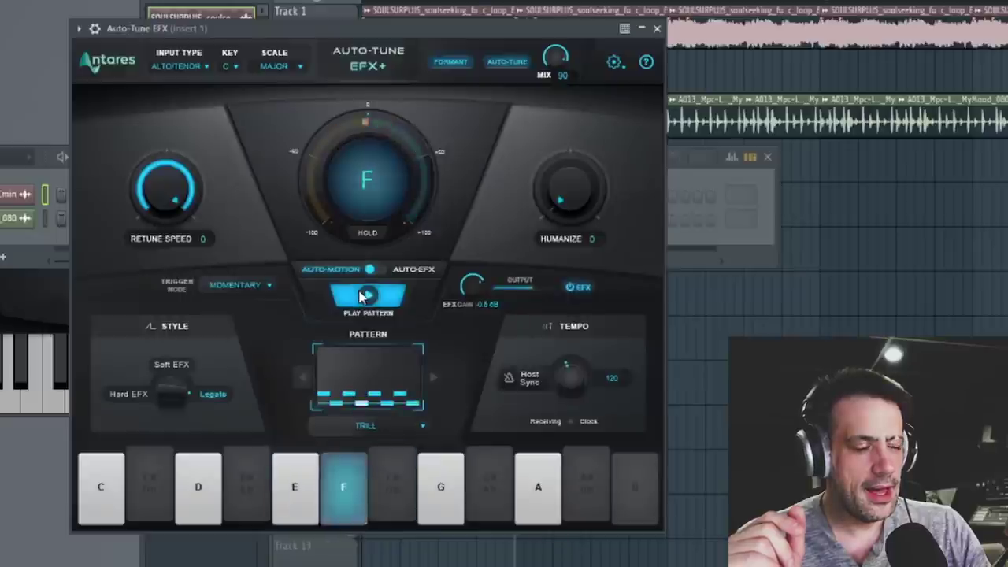
left_click(365, 425)
left_click(397, 497)
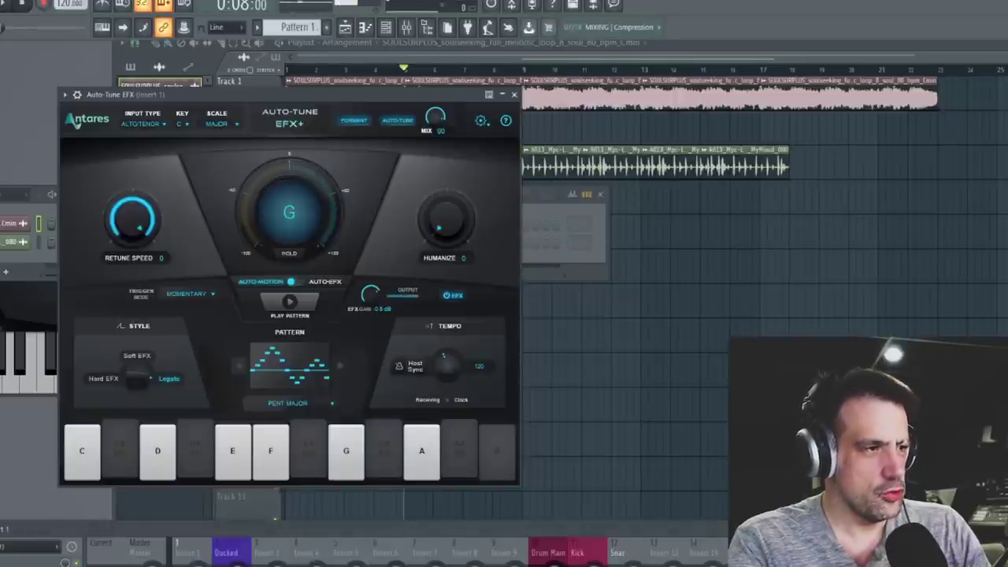
- Set the trigger mode to Toggle and trigger the Pent Major pattern
left_click(186, 294)
left_click(189, 315)
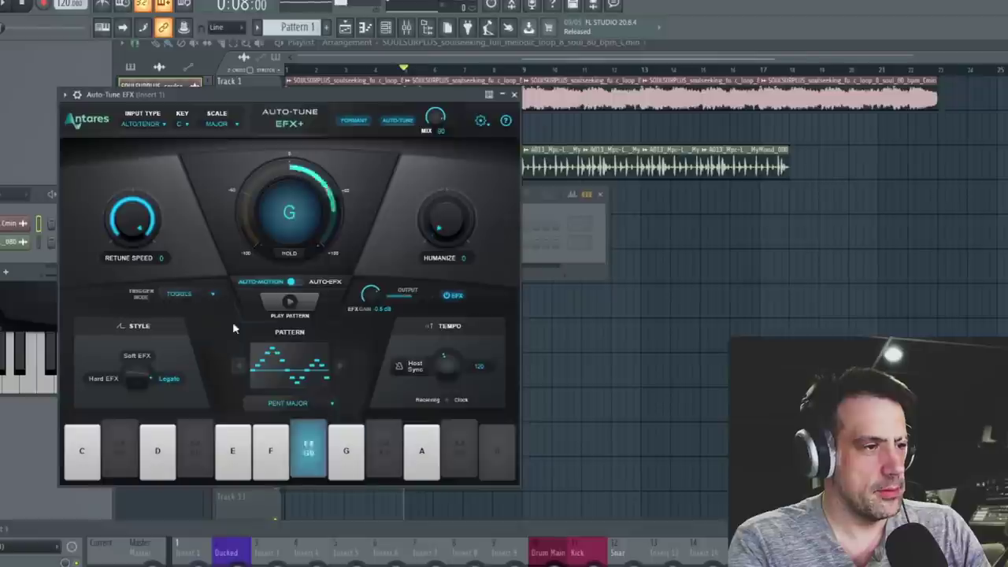
left_click(288, 304)
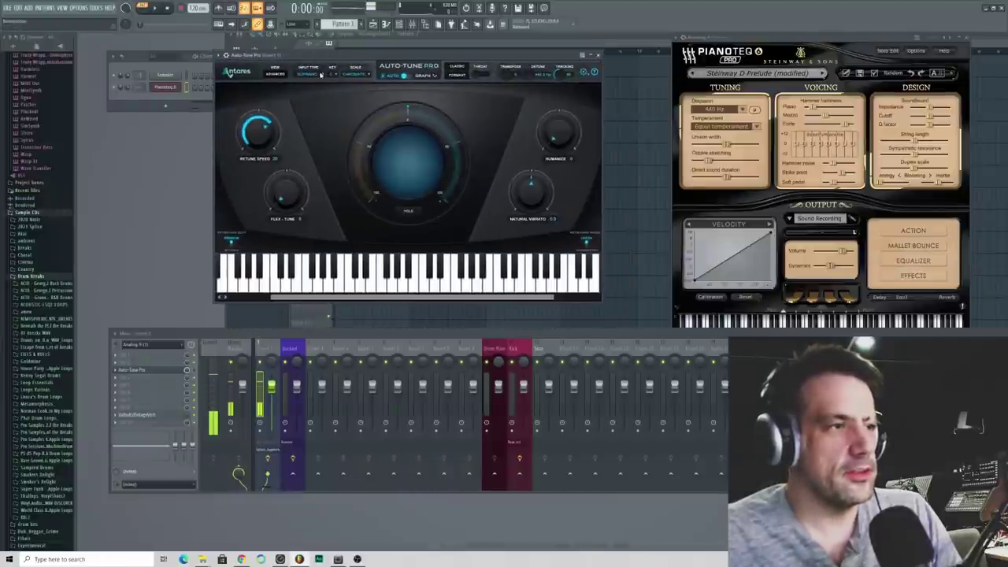
- Set the Auto-Tune Pro input type to Alto/Tenor and reposition its window
left_click(313, 76)
left_click(319, 89)
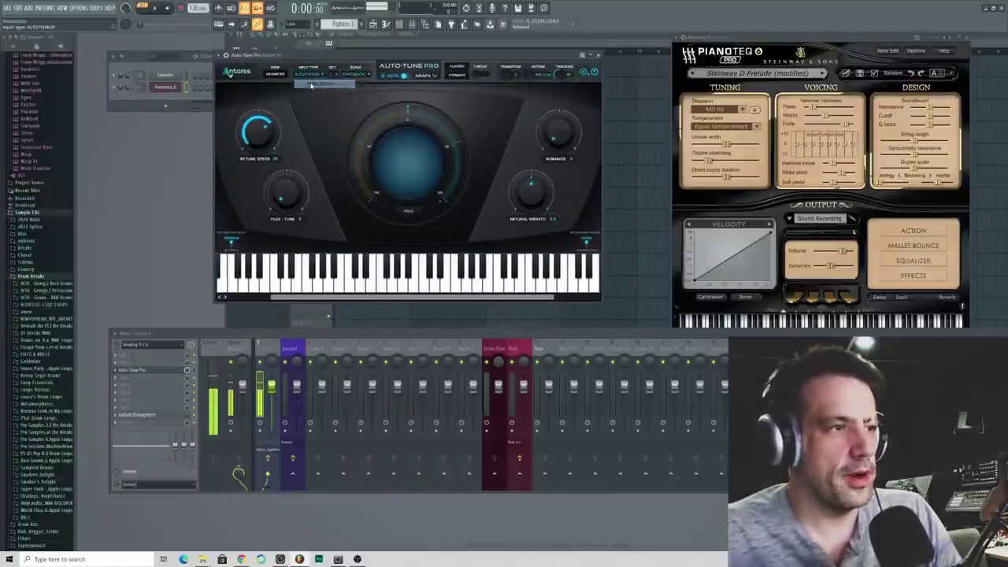
mouse_move(339, 56)
left_mouse_down()
mouse_move(339, 73)
mouse_move(332, 58)
mouse_move(355, 60)
left_mouse_up()
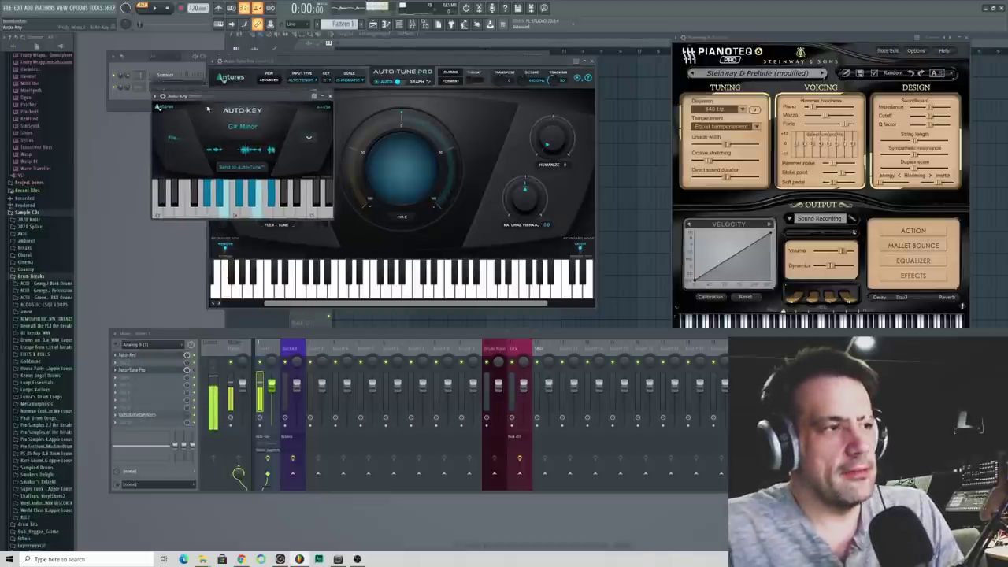
- Send the C Major key detected by Auto-Key to Auto-Tune Pro, and close the Auto-Key window
mouse_move(210, 108)
left_mouse_down()
mouse_move(233, 115)
mouse_move(168, 96)
mouse_move(198, 106)
left_mouse_up()
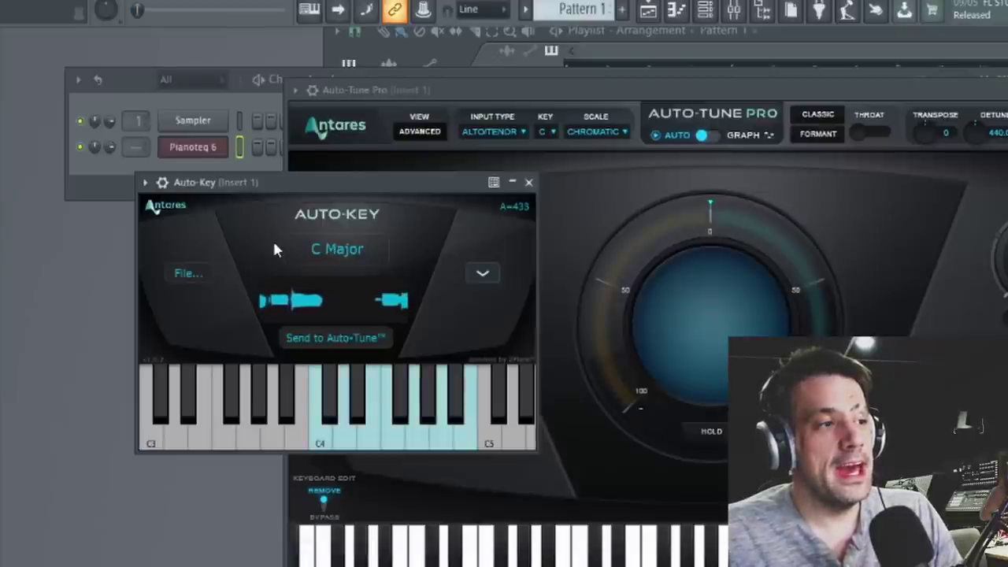
left_click(322, 338)
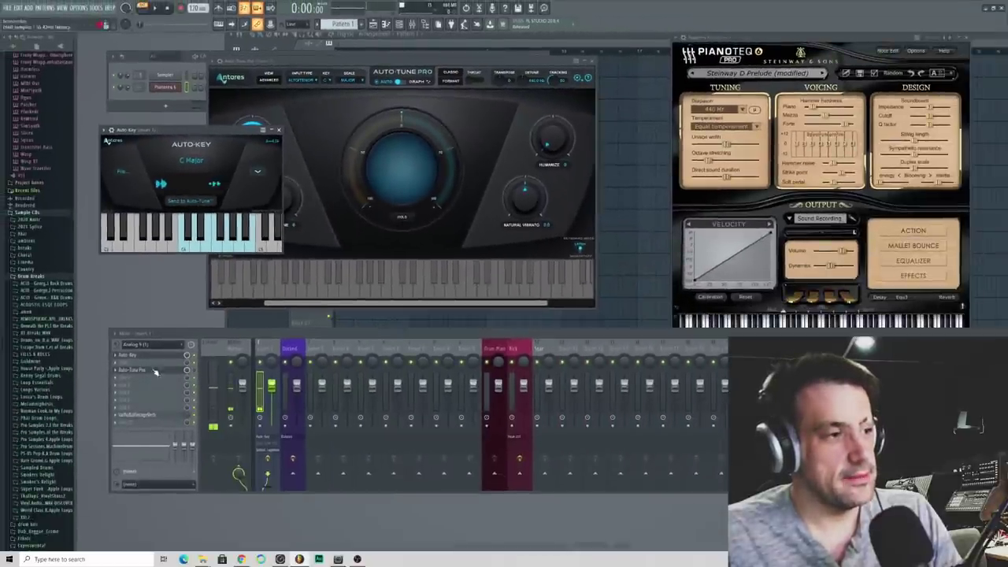
left_click(142, 356)
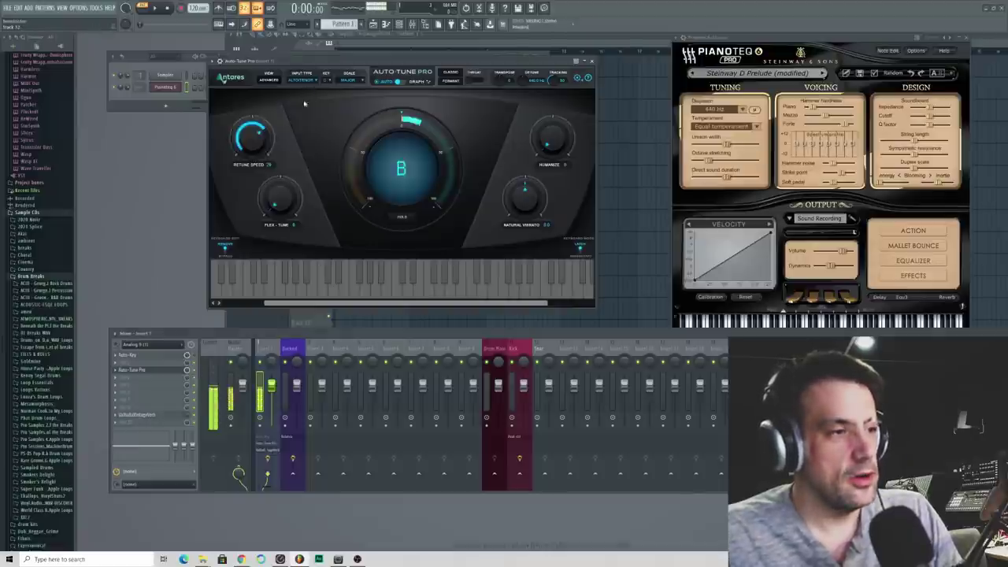
- Set Auto-Tune Pro's Retune Speed to 44 and raise Humanize to about 52
left_click_drag(549, 140, 548, 118)
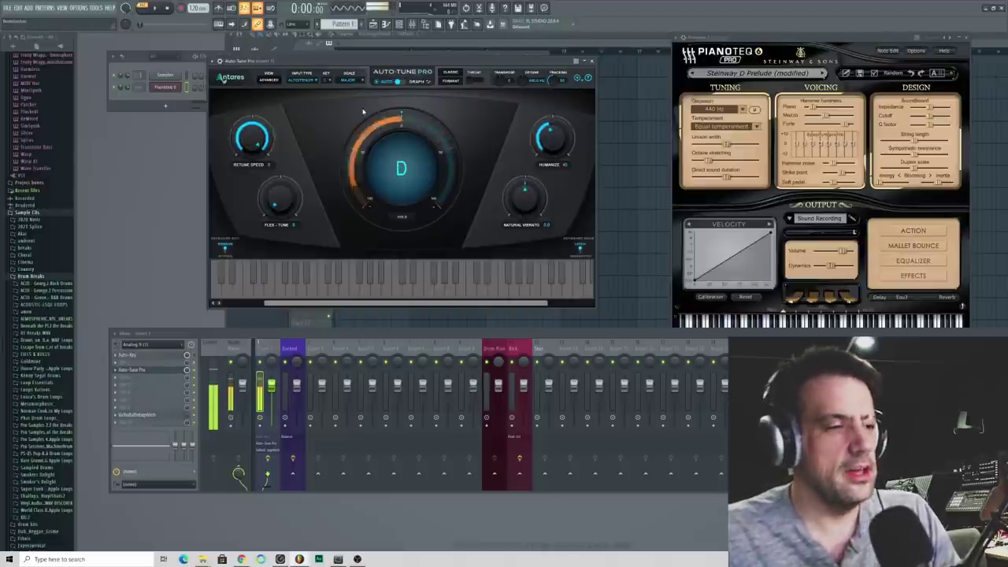
mouse_move(261, 140)
left_mouse_down()
mouse_move(268, 119)
mouse_move(257, 141)
left_mouse_up()
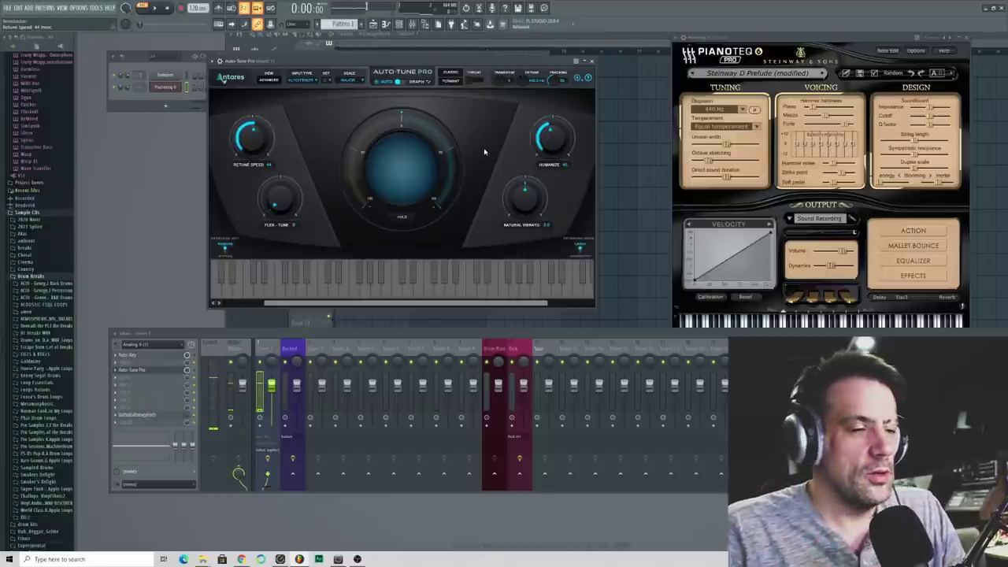
left_click_drag(550, 132, 554, 125)
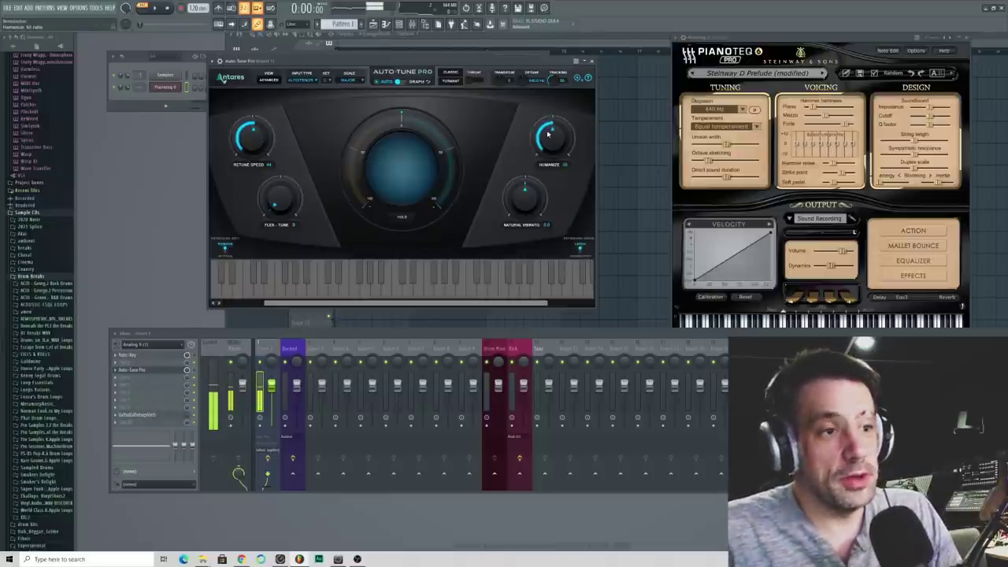
- Raise Flex-Tune to about 40 and set Natural Vibrato to 0.2 in Auto-Tune Pro
left_click_drag(277, 197, 283, 162)
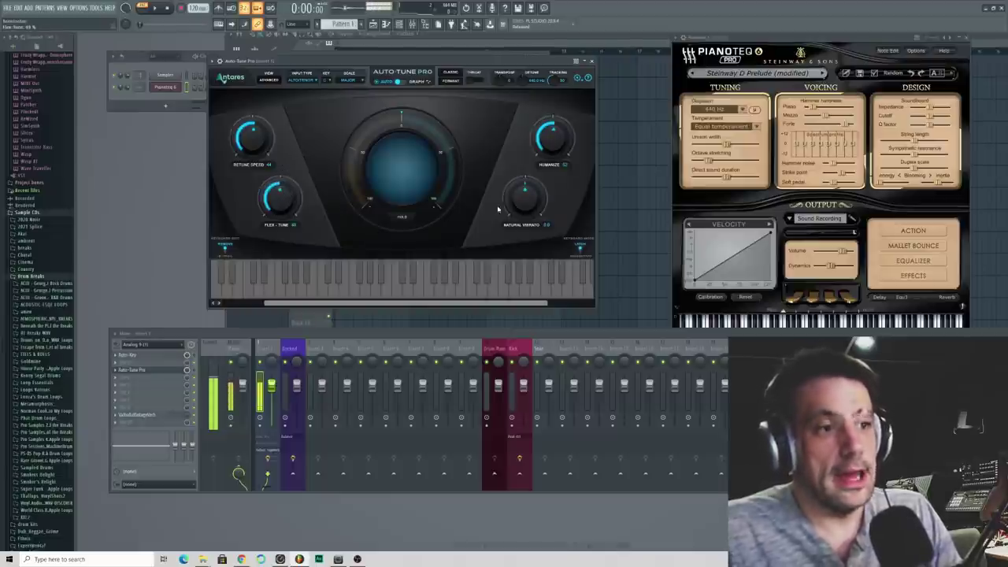
left_click_drag(513, 203, 508, 188)
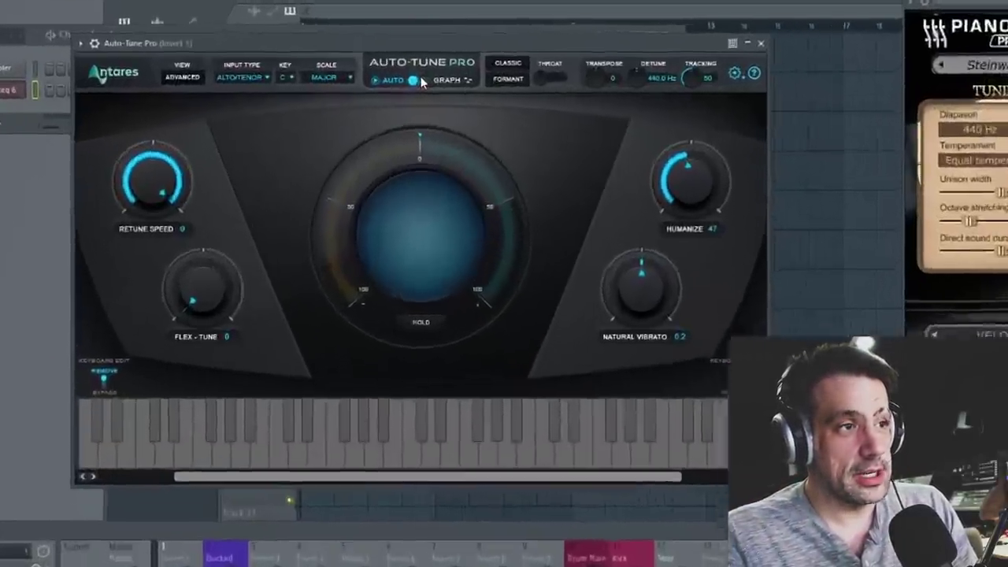
- Try drawing a pitch curve across the editor in Graph mode, and return to Auto mode
left_click(399, 81)
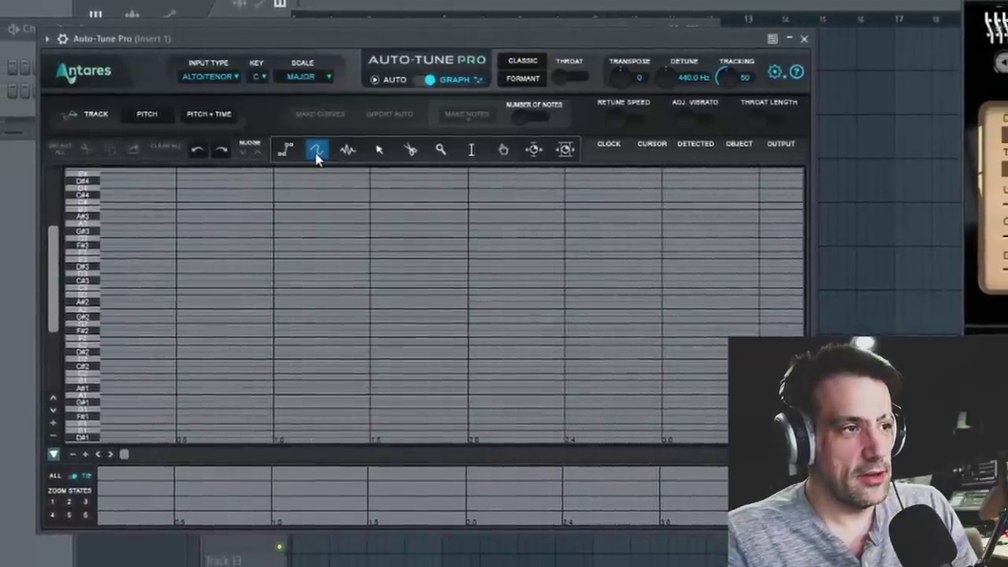
mouse_move(136, 293)
left_mouse_down()
mouse_move(383, 284)
mouse_move(569, 306)
mouse_move(596, 287)
left_mouse_up()
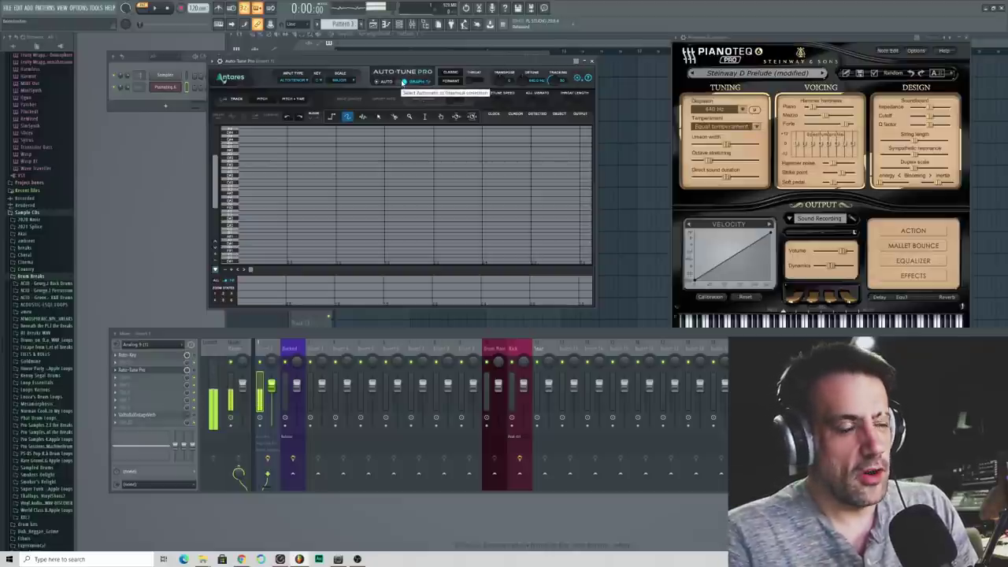
left_click(400, 82)
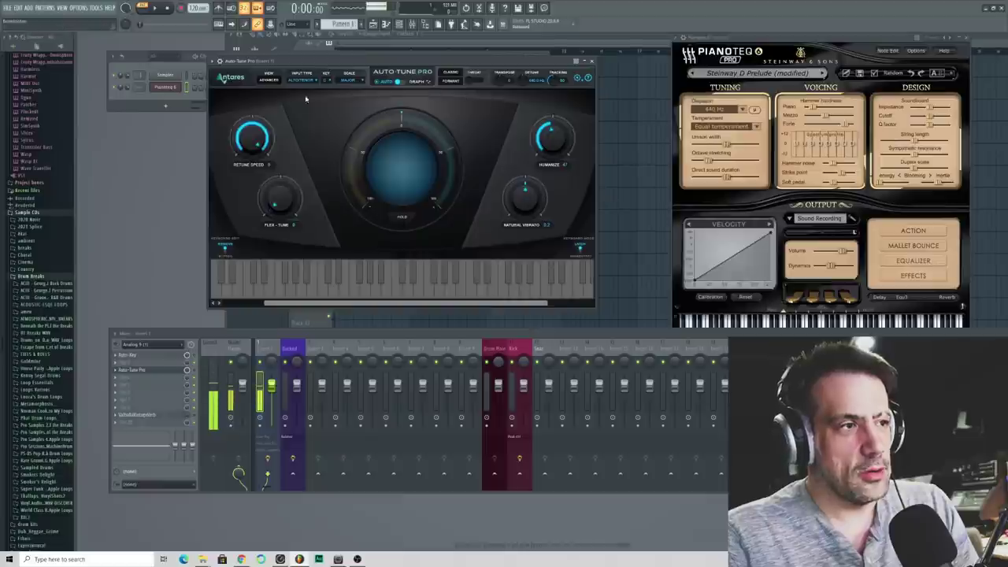
- Show Auto-Tune Pro's advanced view, add a MIDI Out channel to the channel rack, and bring the plug-in back to the front
left_click(269, 82)
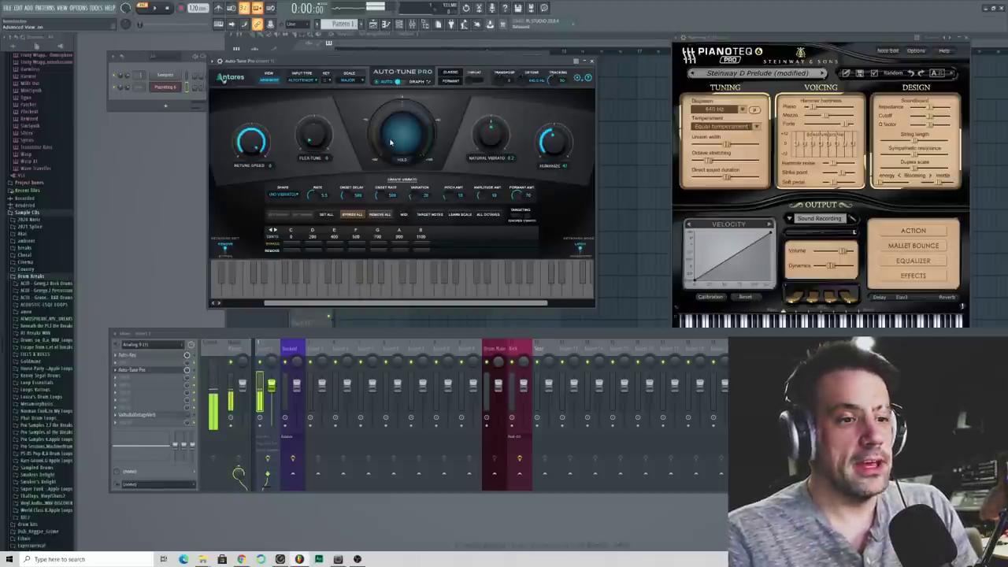
left_click(165, 105)
left_click(178, 94)
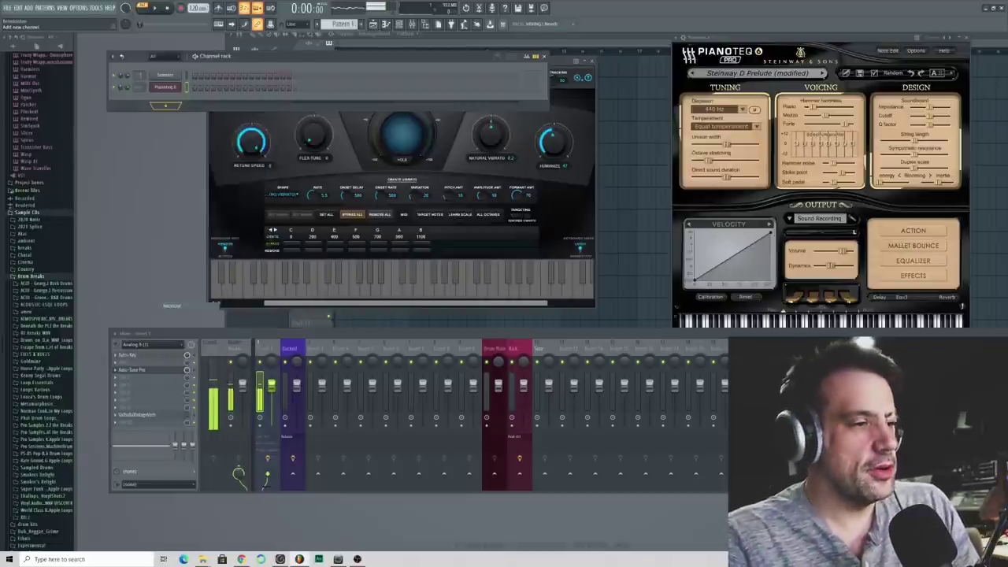
left_click(558, 99)
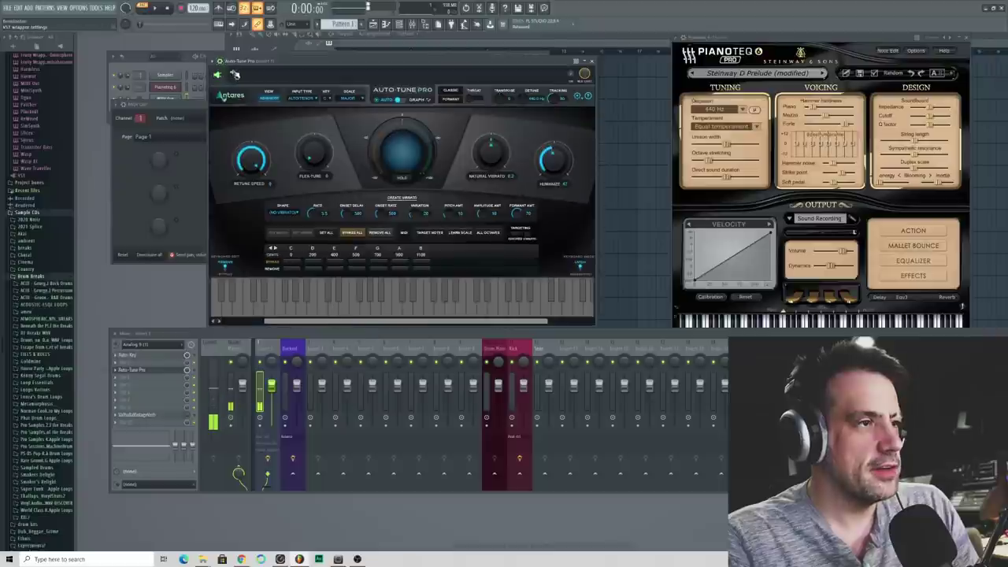
- Check Auto-Tune Pro's MIDI port in its wrapper settings, then return to its interface and activate Learn Scale
left_click(236, 75)
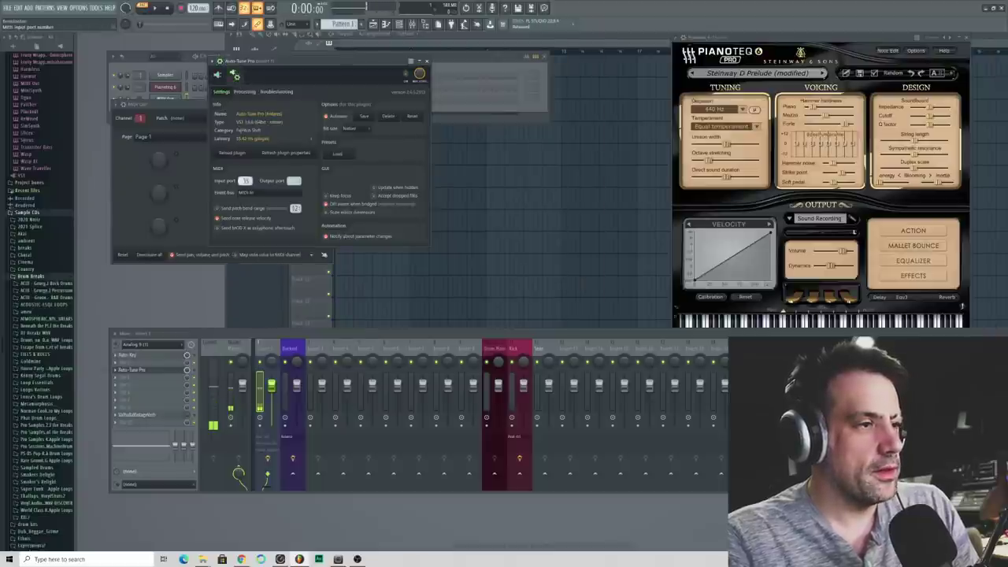
left_click(217, 75)
left_click_drag(269, 62, 367, 49)
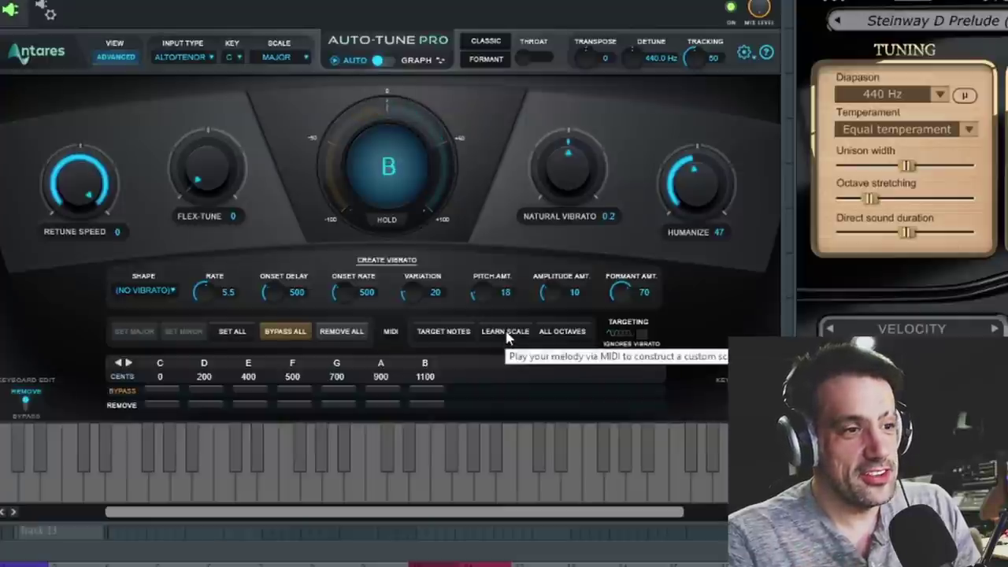
left_click(506, 334)
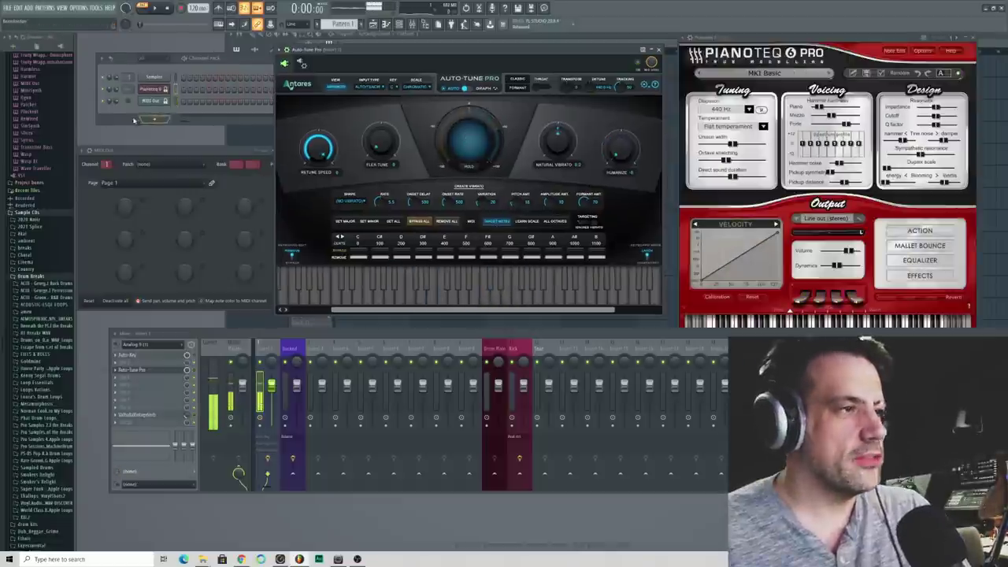
- Bring the channel rack forward to view the MIDI Out channel, and return to Auto-Tune Pro
left_click(134, 120)
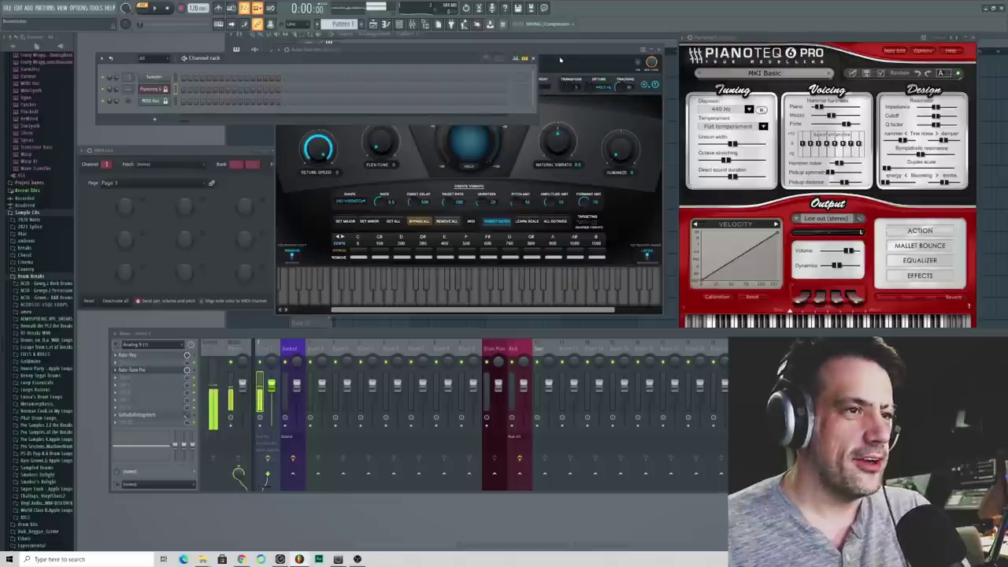
left_click(476, 230)
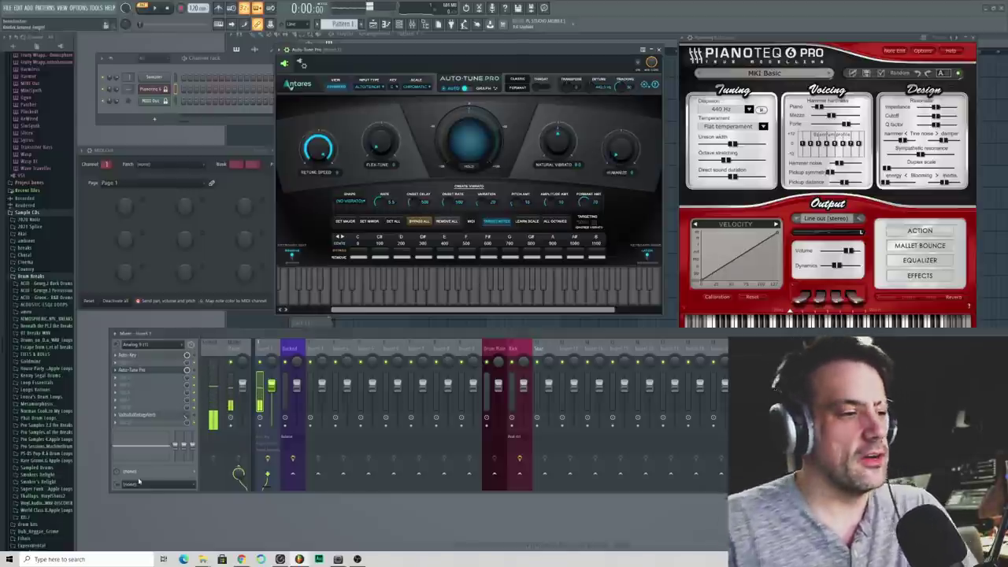
key("F6")
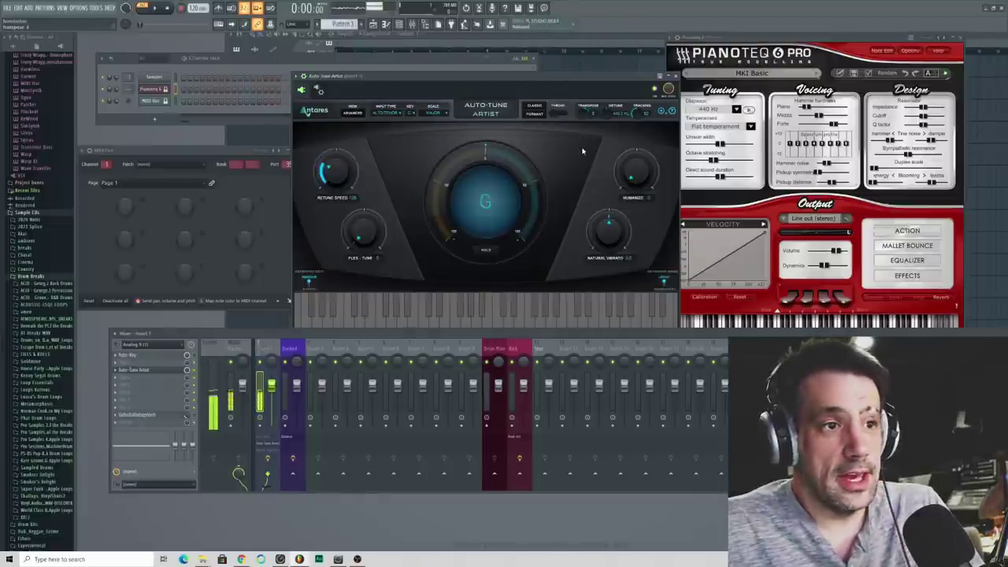
- Set Auto-Tune Artist's Retune Speed to 0, reposition its window, and briefly view its advanced controls
left_click_drag(330, 156, 473, 125)
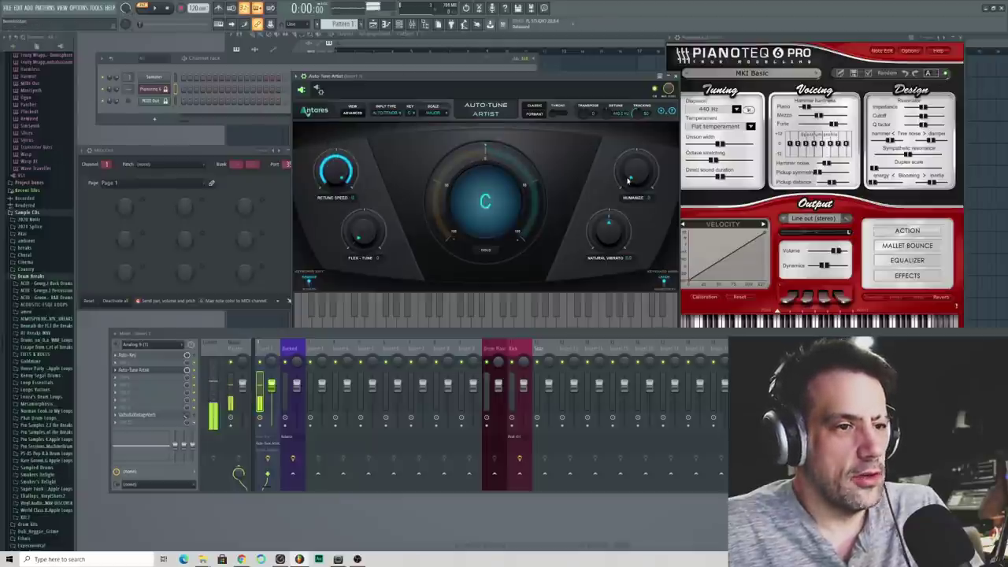
left_click_drag(436, 92, 453, 83)
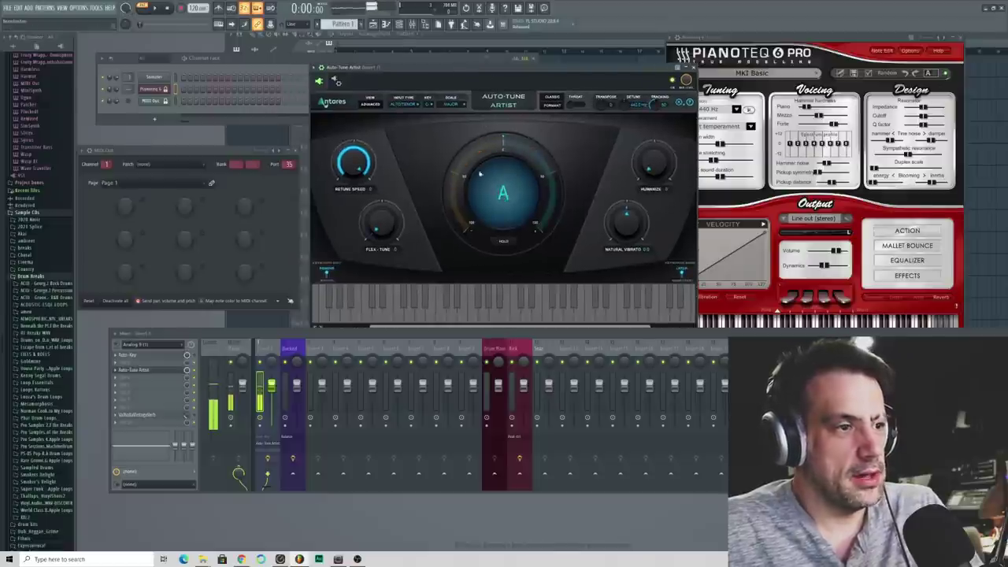
left_click_drag(512, 79, 520, 69)
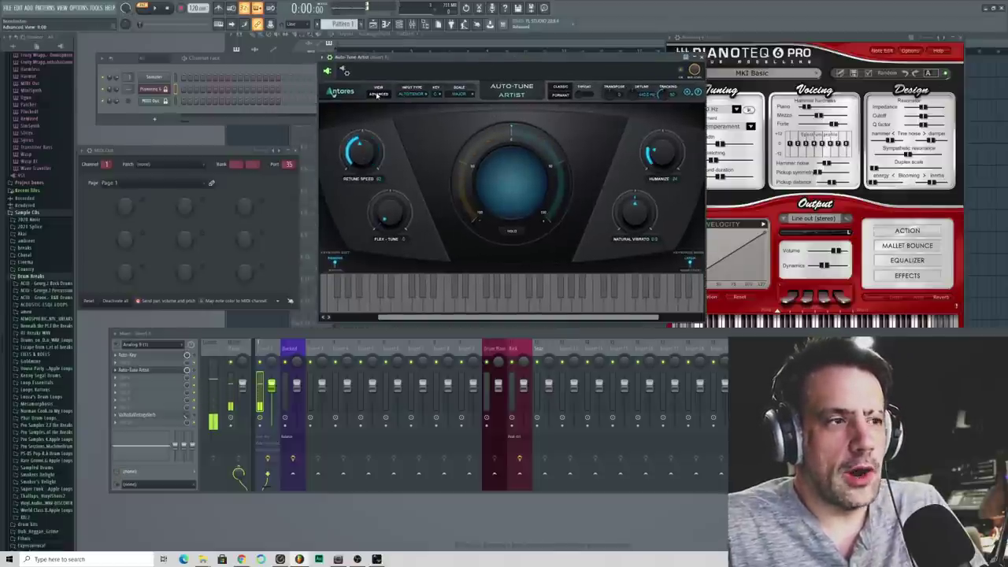
left_click(377, 95)
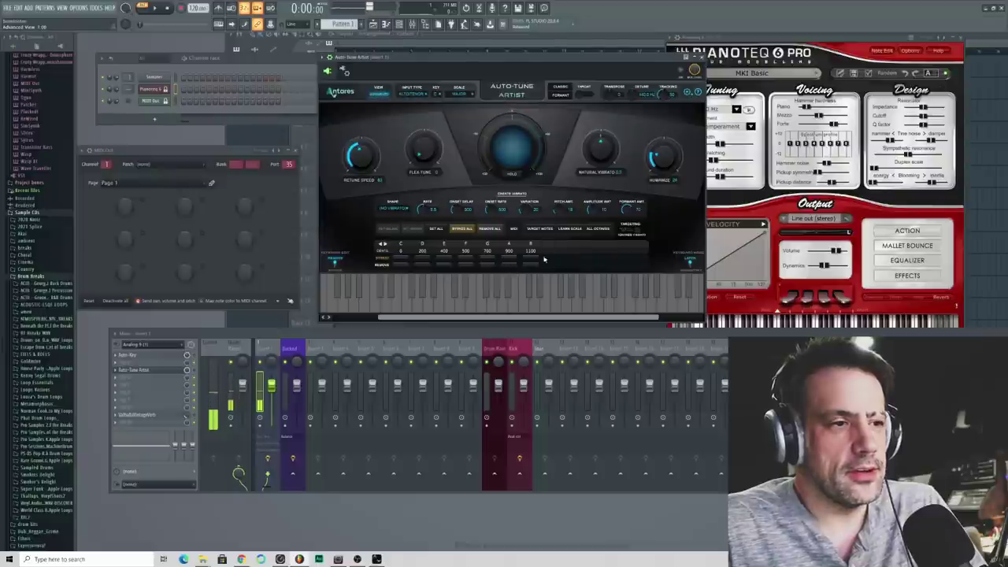
left_click(378, 94)
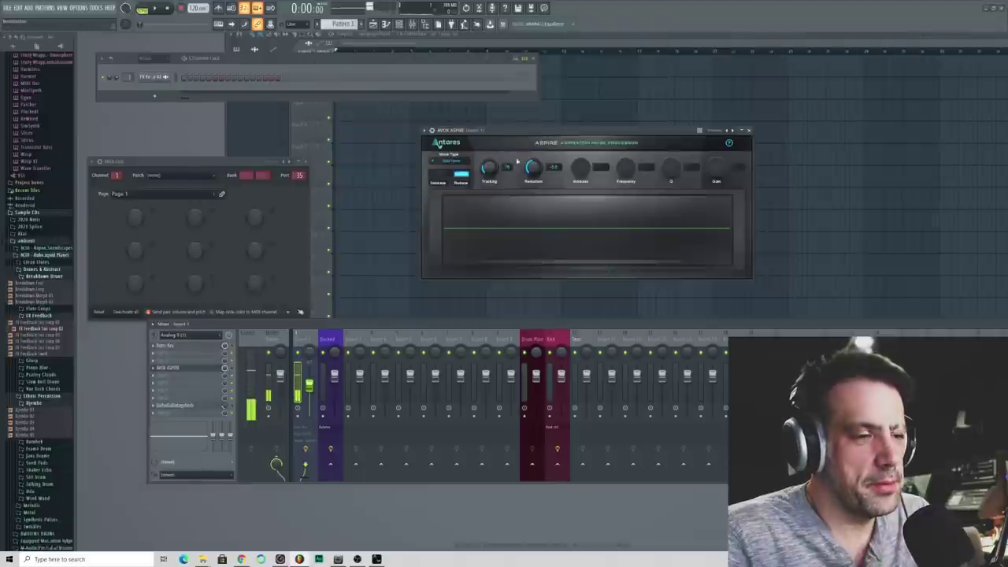
- Switch AVOX Aspire's aspiration noise processing to Increase and back to Reduce
left_click(438, 174)
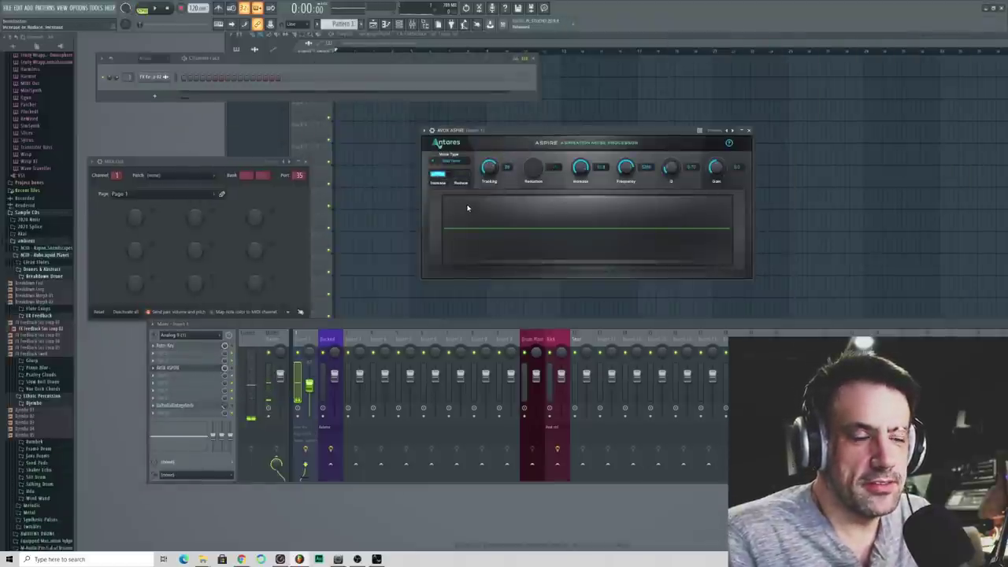
left_click(460, 181)
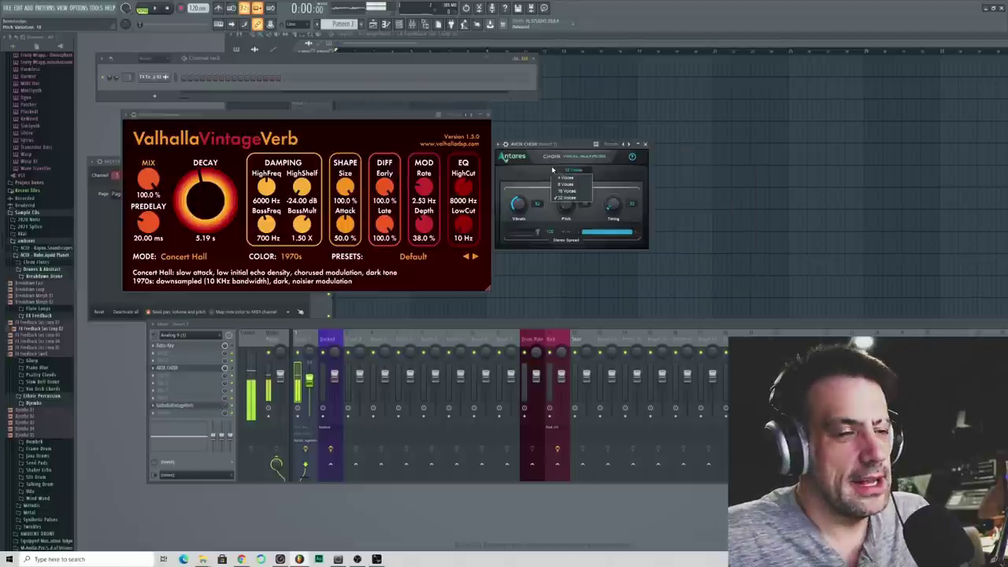
- Choose a choir size in AVOX Choir and raise its Pitch variation
left_click(554, 170)
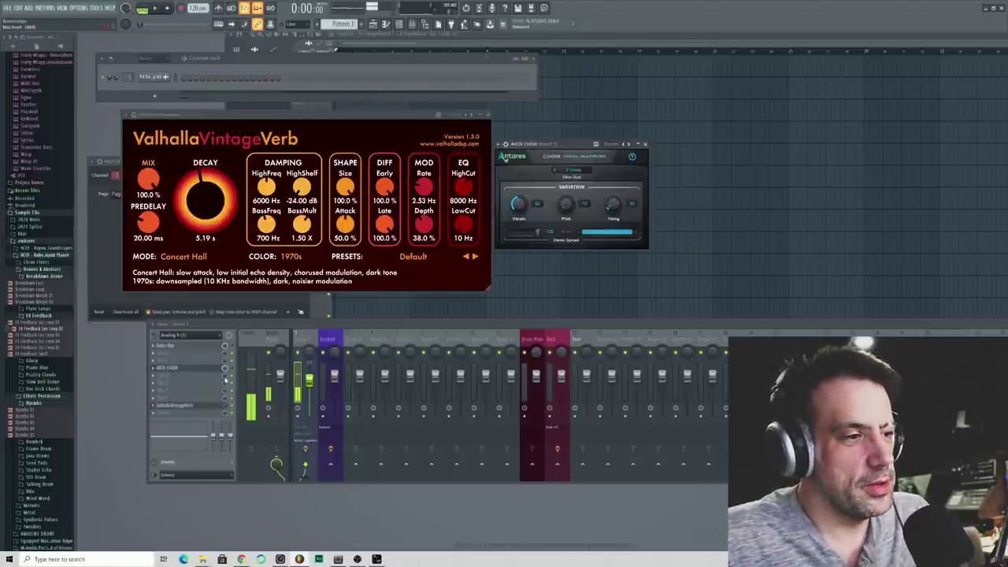
scroll(555, 171, "up", 4)
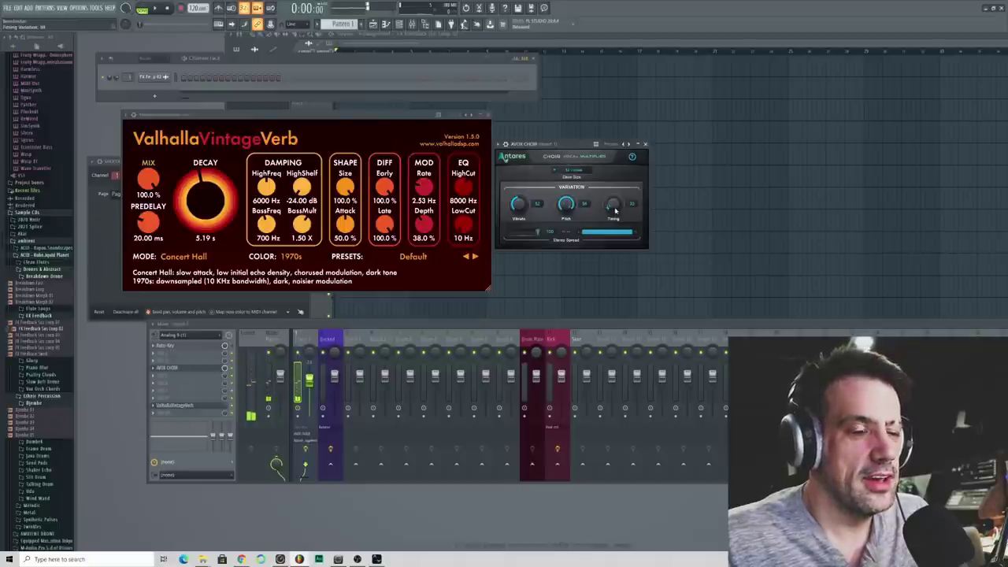
scroll(614, 207, "up", 5)
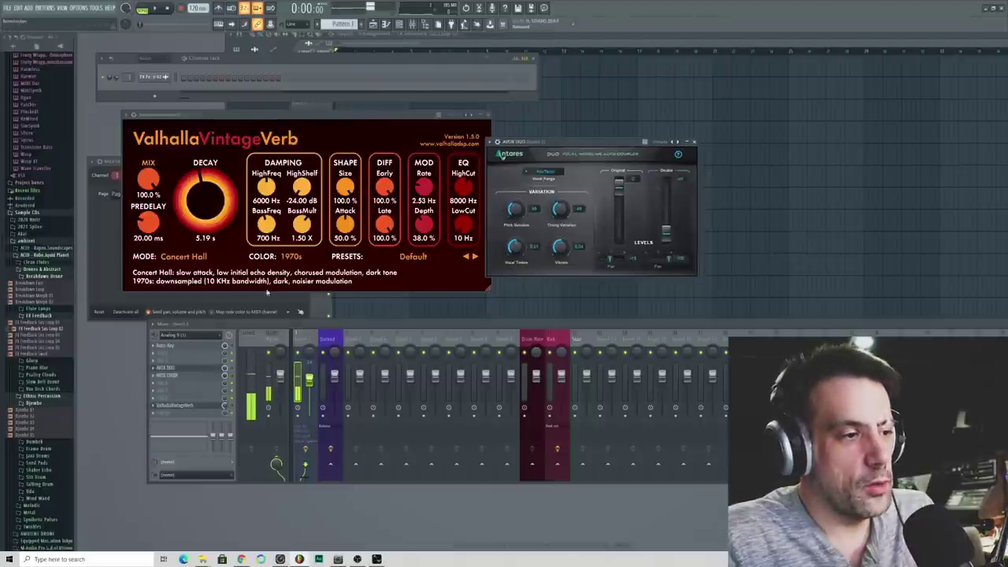
- Show AVOX Duo's vocal range choices and raise the level of the Double voice
left_click_drag(568, 186, 548, 167)
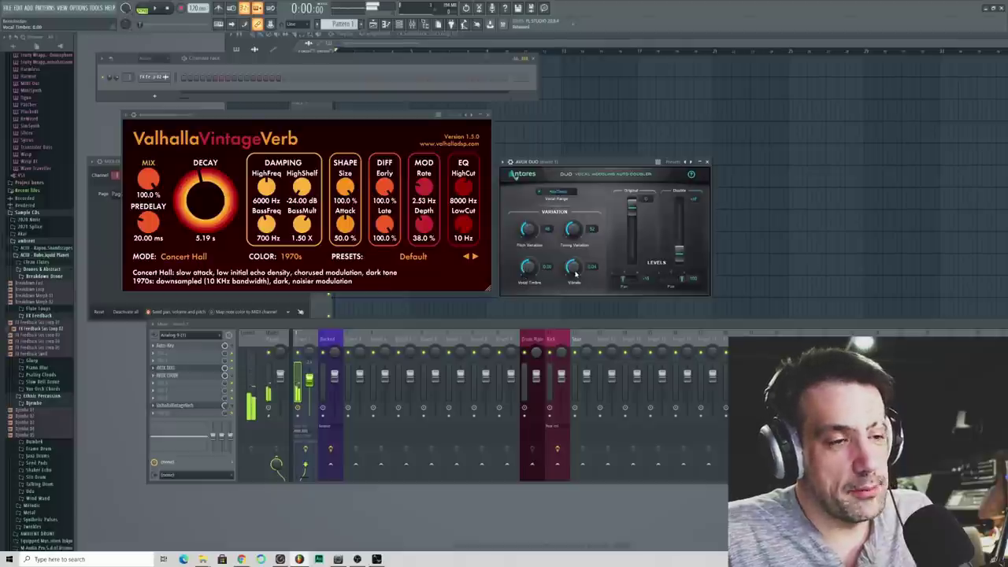
left_click(541, 191)
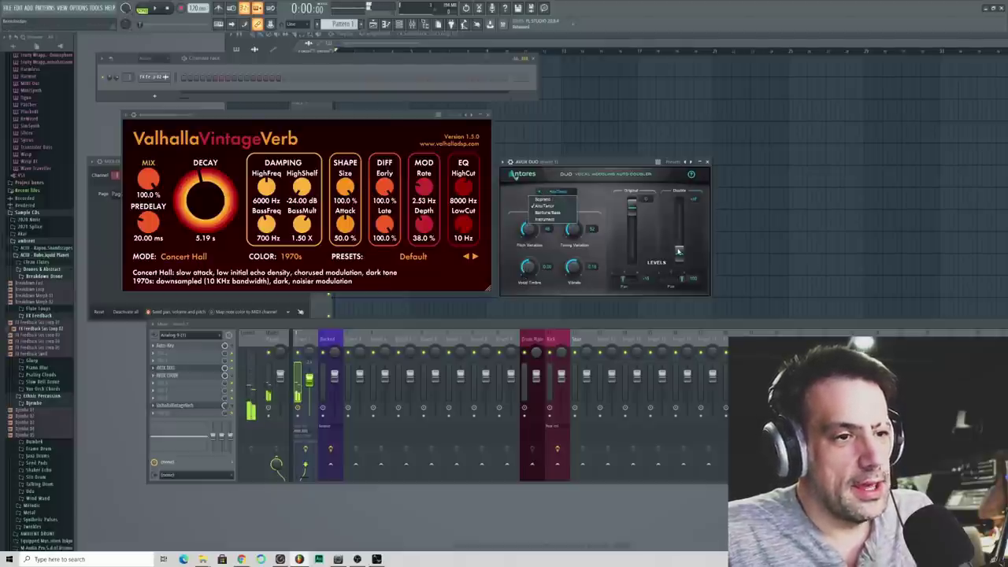
left_click_drag(679, 251, 678, 223)
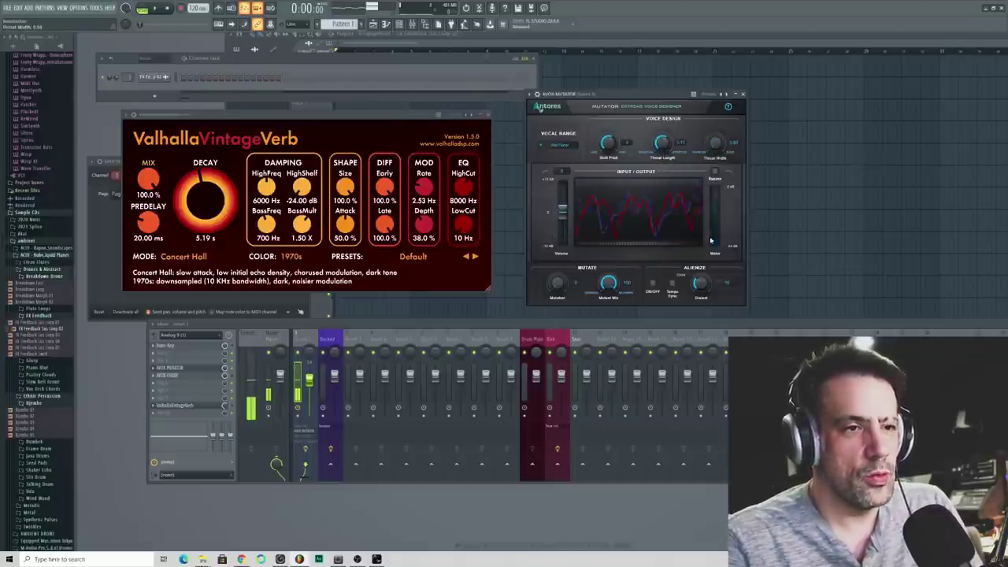
- Turn on Alienize in AVOX Mutator and raise its Dialect amount
left_click_drag(702, 165, 685, 161)
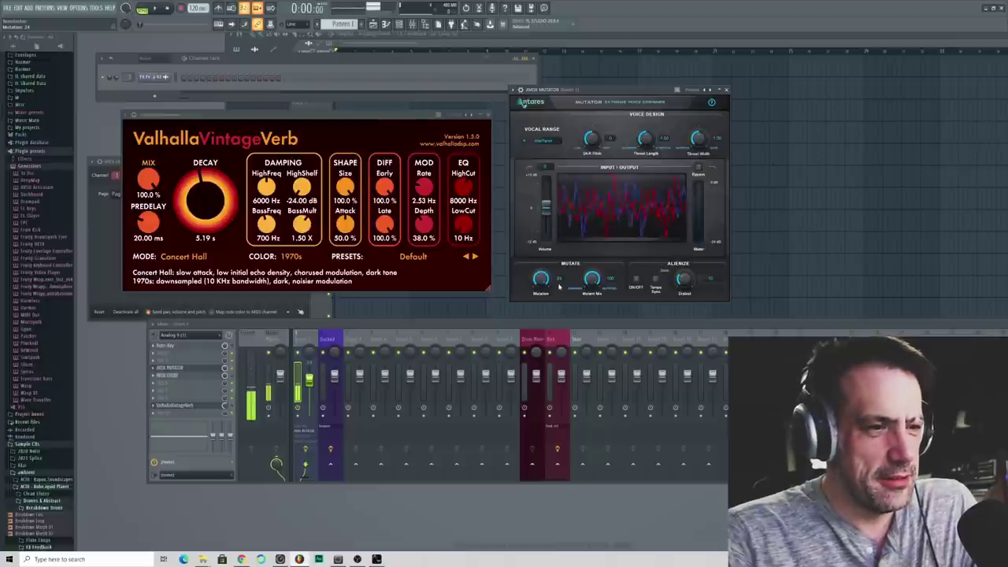
left_click(636, 280)
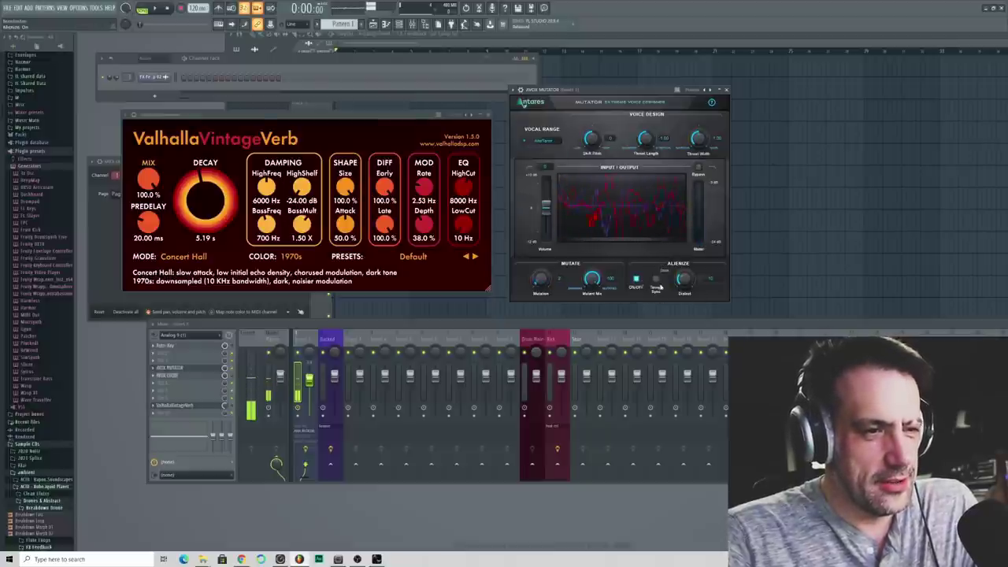
left_click_drag(684, 278, 691, 231)
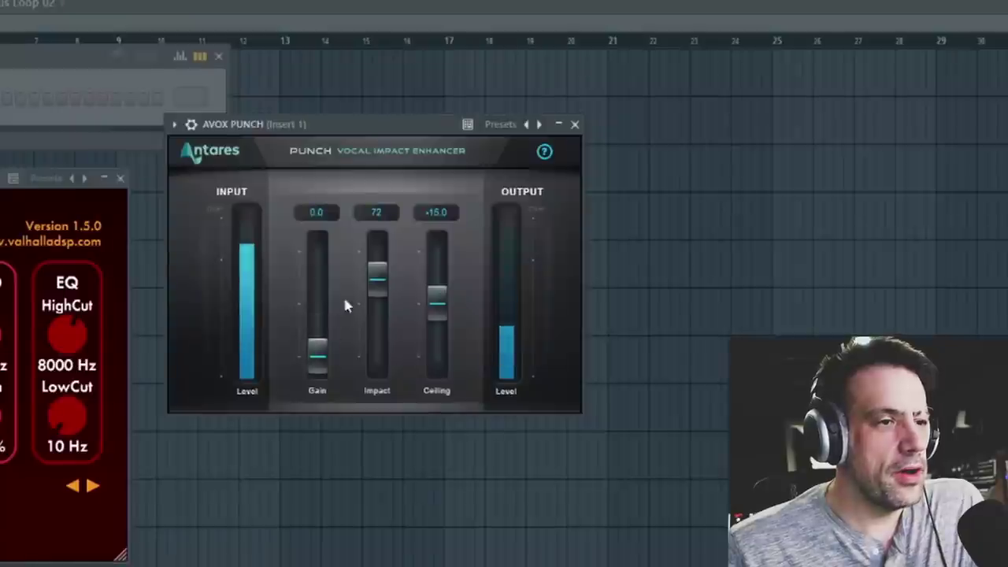
- Set AVOX Punch's Impact to 54 and Ceiling to -13.1, and raise the Gain
left_click_drag(375, 275, 375, 299)
left_click_drag(434, 314, 430, 308)
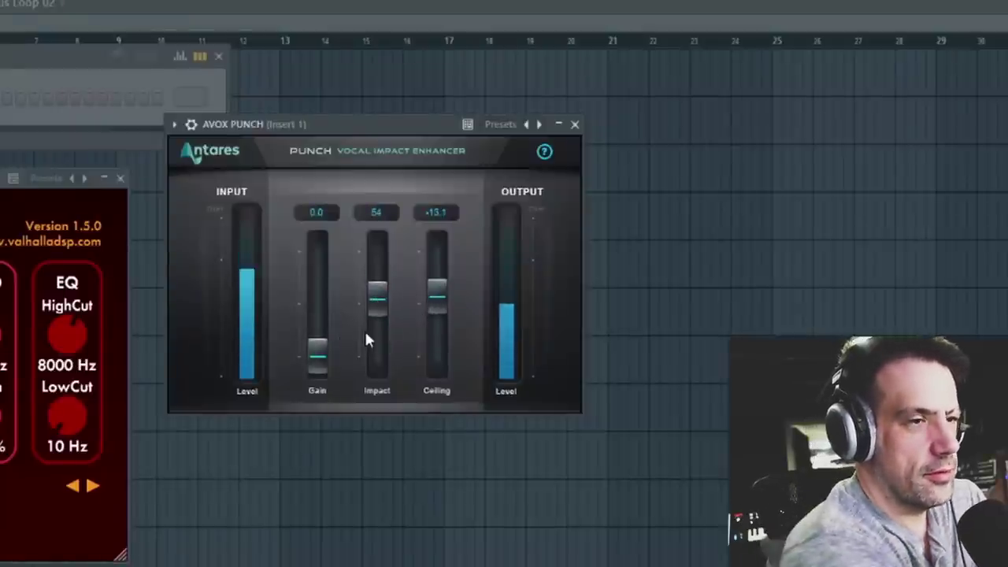
left_click_drag(315, 354, 316, 317)
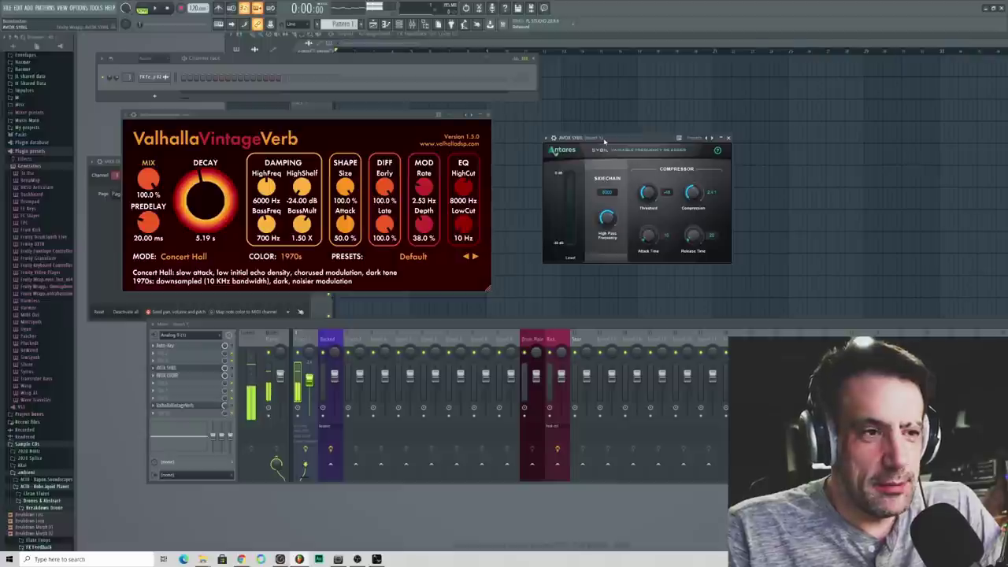
left_click_drag(605, 139, 608, 141)
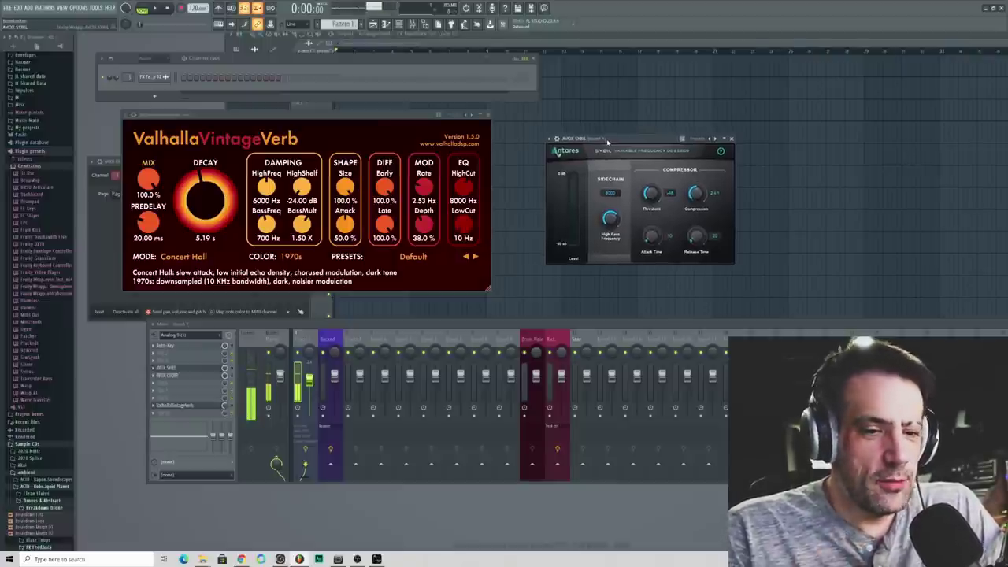
mouse_move(608, 140)
left_mouse_down()
mouse_move(617, 146)
mouse_move(617, 132)
left_mouse_up()
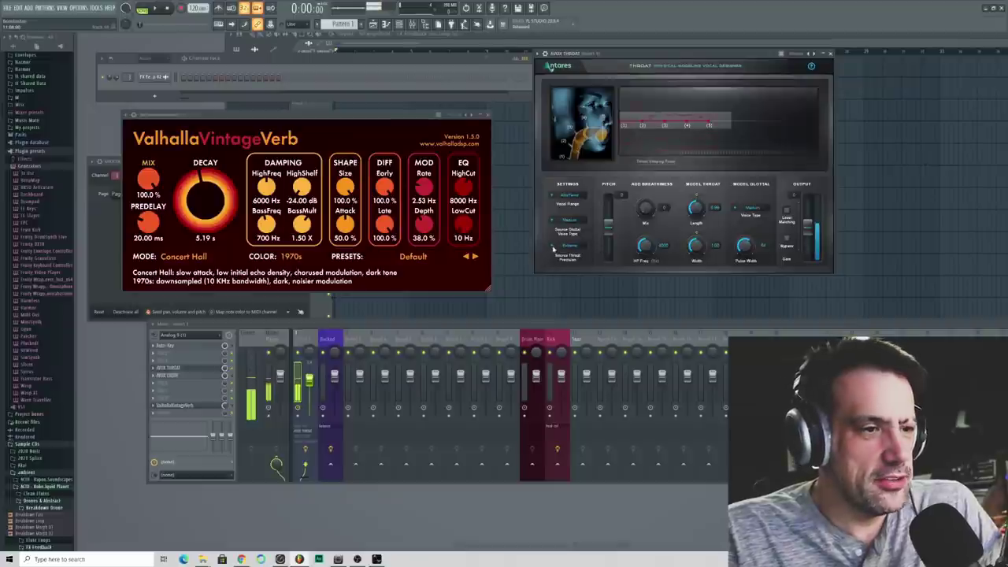
- Set AVOX Throat's Source Glottal Voice Type to Loud and adjust the modeled throat's Length and Width
left_click(568, 226)
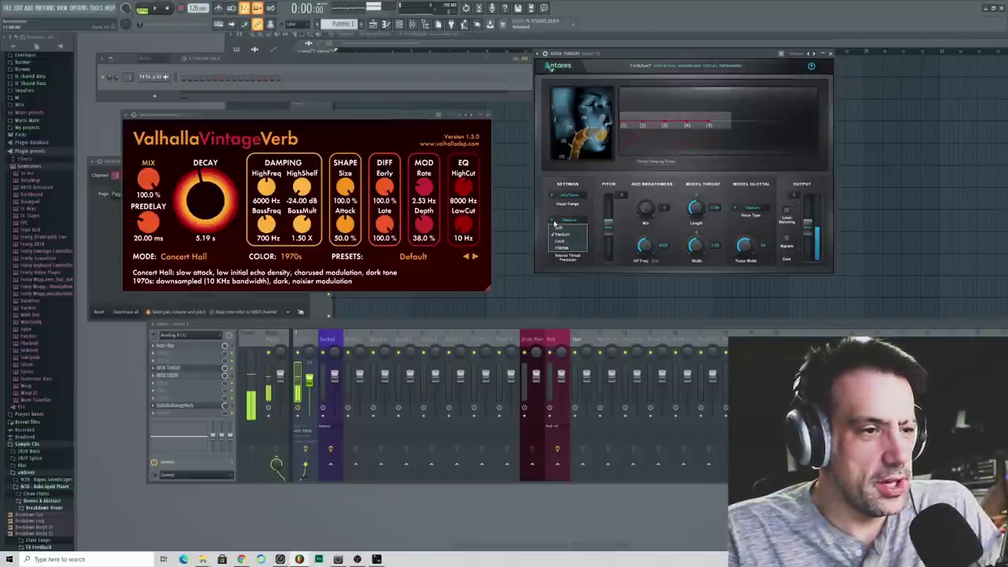
left_click(559, 239)
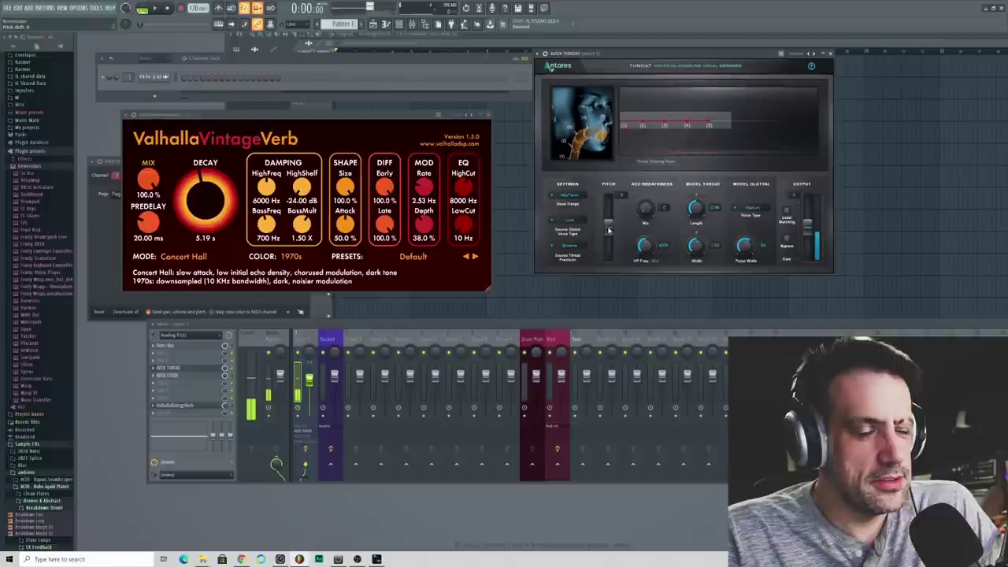
double_click(697, 213)
left_click_drag(694, 250, 696, 236)
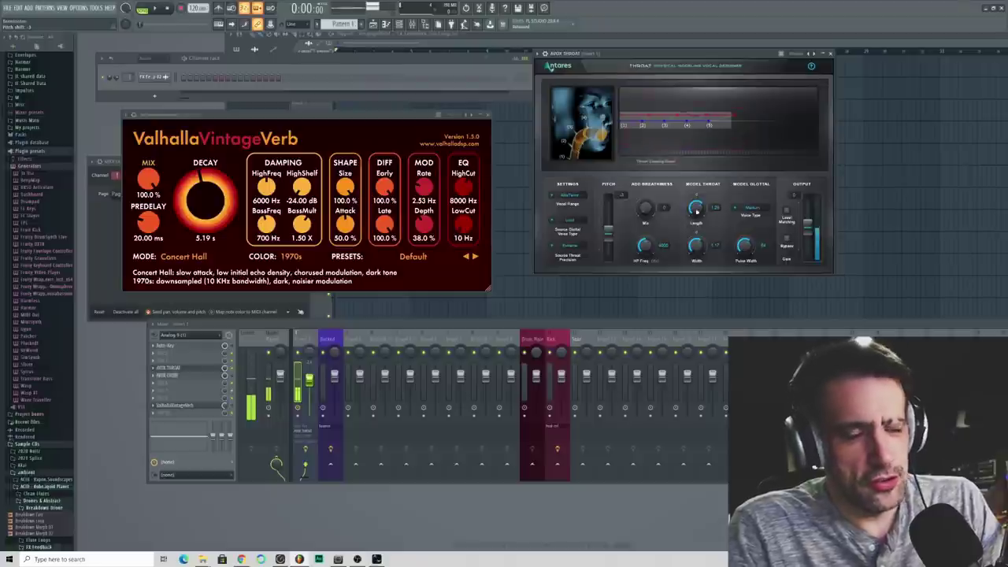
left_click_drag(698, 246, 697, 262)
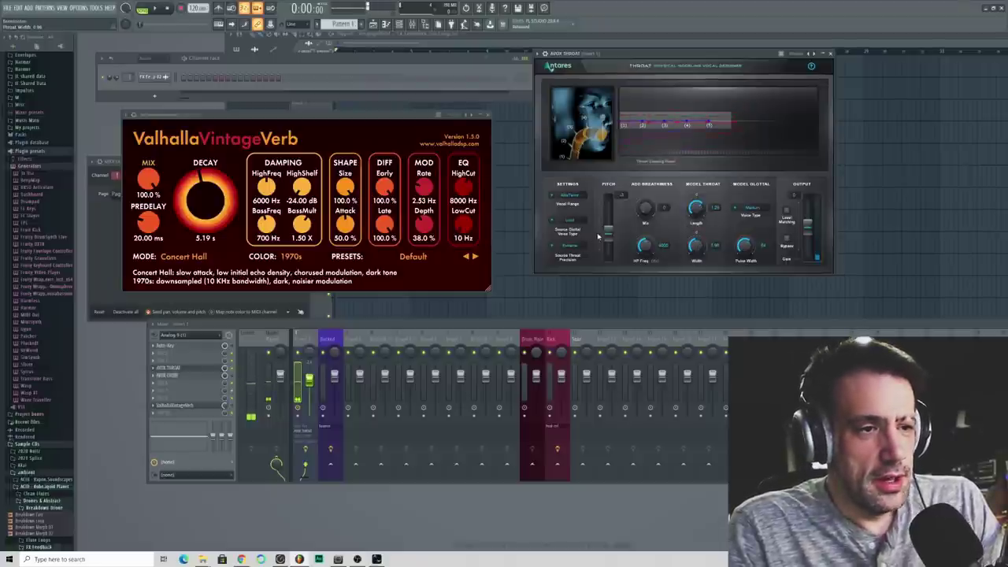
- Raise AVOX Throat's pitch shift and increase the glottal model's Pulse Width
left_click_drag(609, 237, 609, 216)
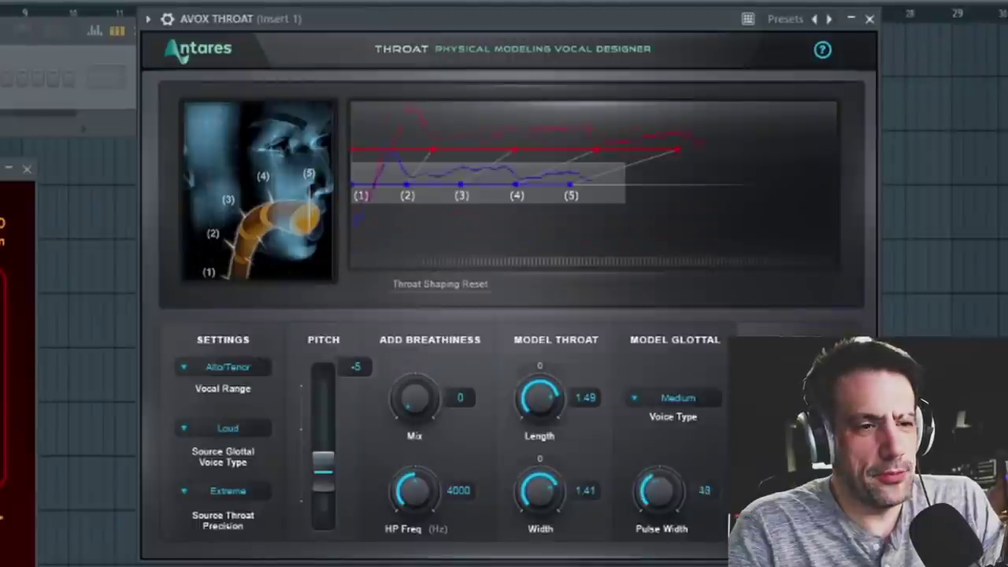
left_click_drag(650, 522, 650, 493)
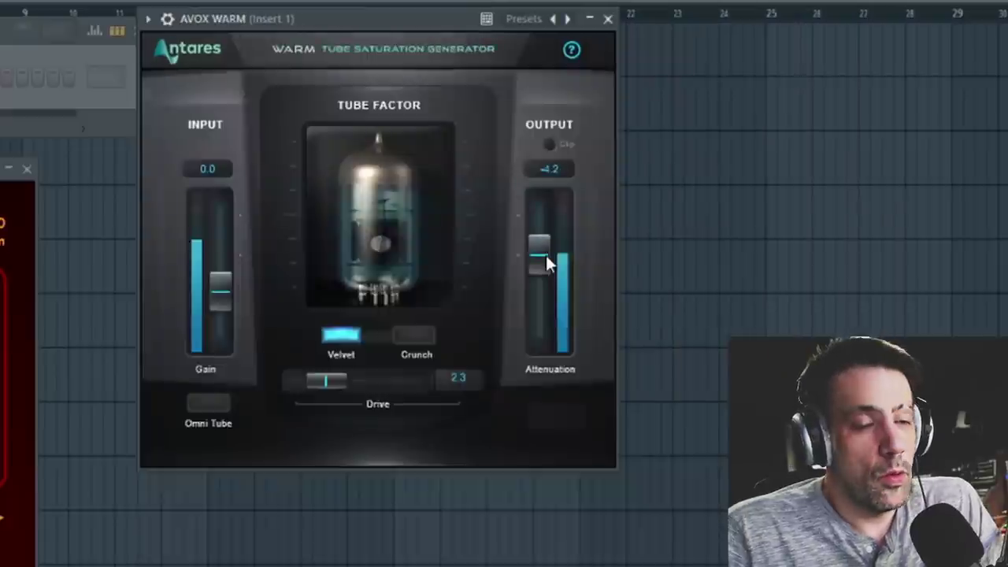
- Set AVOX Warm's Drive to 9.7 and its output Attenuation to -2.9
left_click_drag(363, 378, 395, 385)
mouse_move(539, 223)
left_mouse_down()
mouse_move(527, 264)
mouse_move(530, 236)
mouse_move(527, 261)
mouse_move(539, 240)
left_mouse_up()
mouse_move(394, 384)
left_mouse_down()
mouse_move(386, 393)
mouse_move(394, 382)
left_mouse_up()
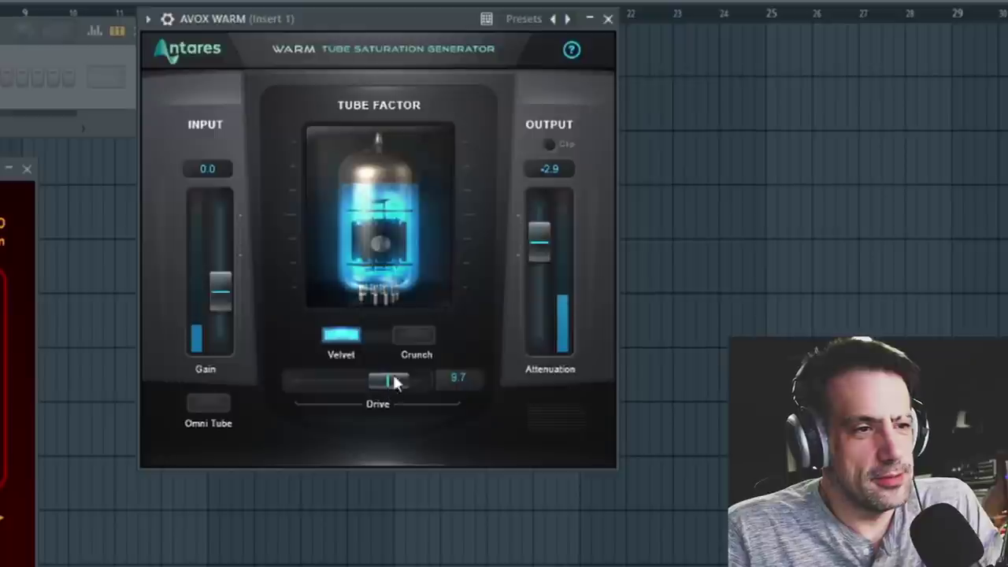
- Switch AVOX Warm's tube to Crunch and lower its output level with the Attenuation control
left_click(407, 341)
left_click_drag(532, 256, 538, 293)
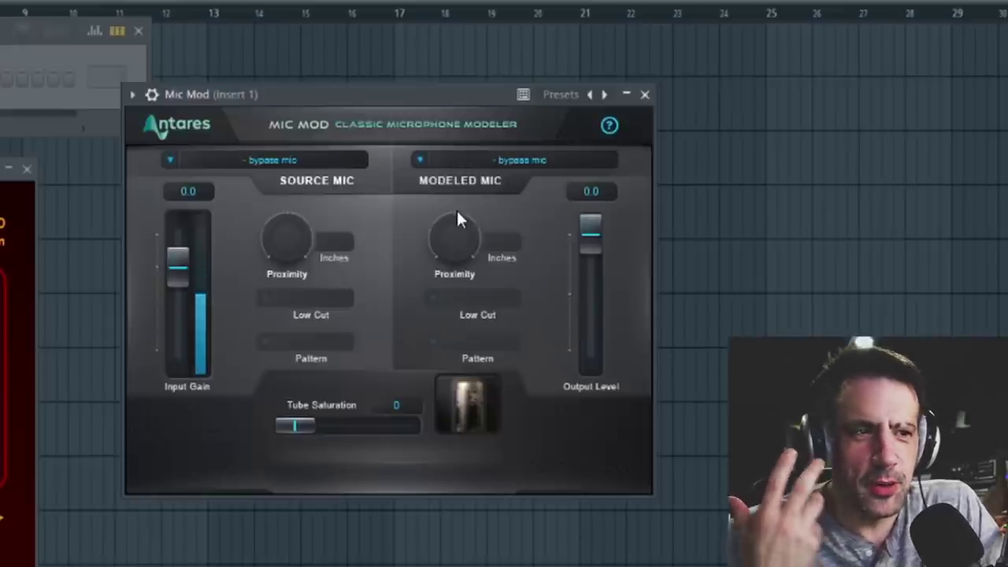
- Set Mic Mod's source mic to Rode NT1 and its modeled mic to Shure SM57
left_click(224, 160)
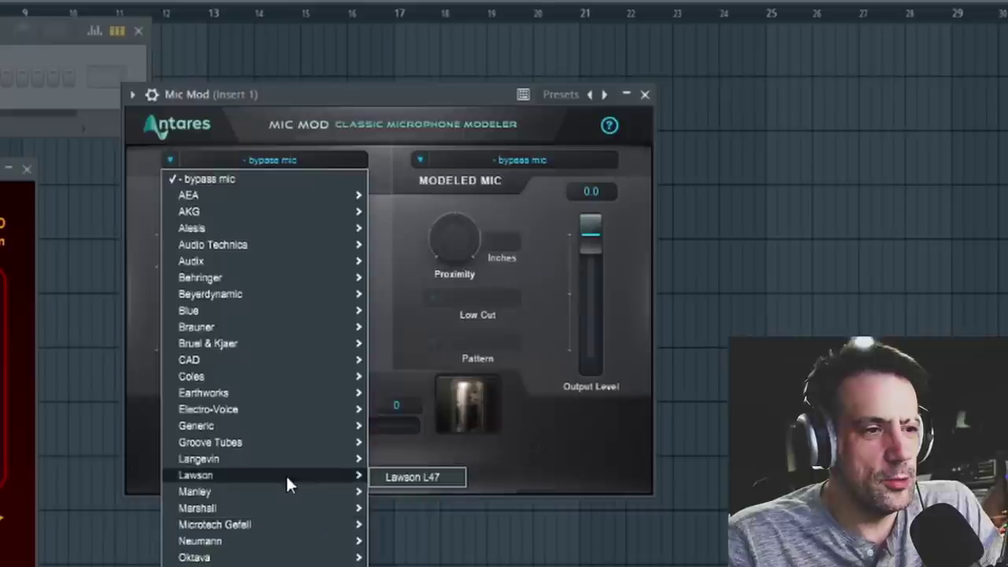
mouse_move(283, 565)
left_click(408, 539)
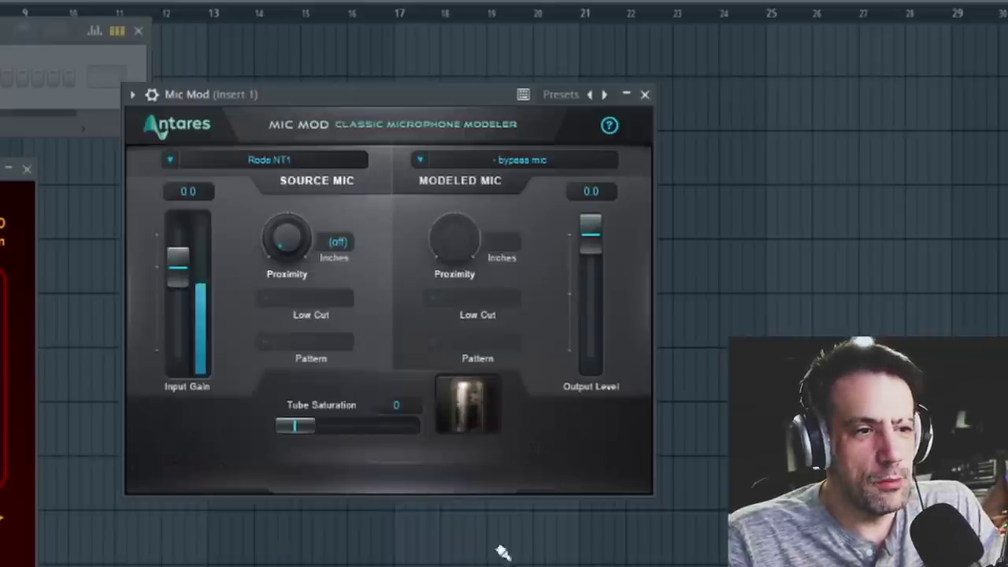
left_click(422, 160)
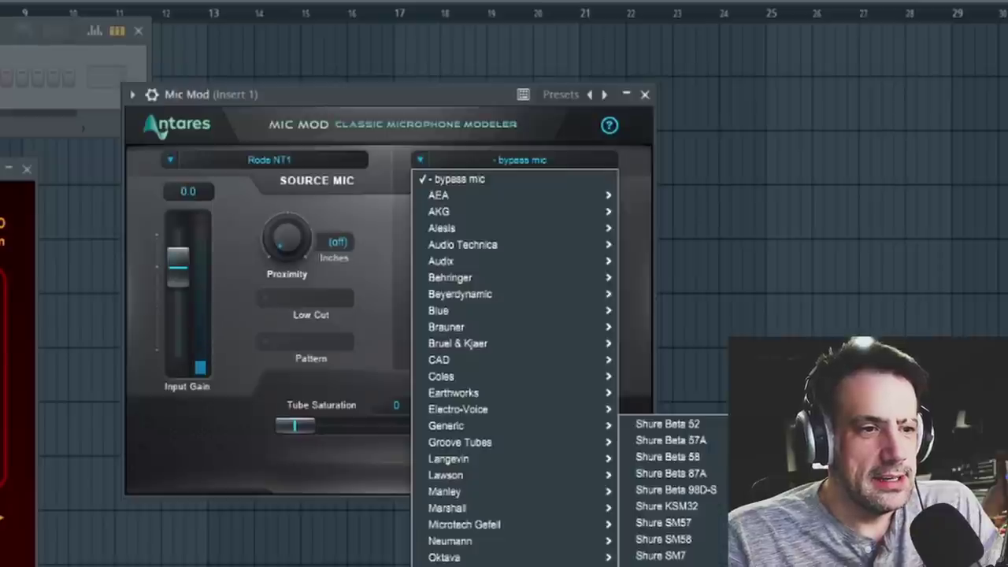
left_click(665, 523)
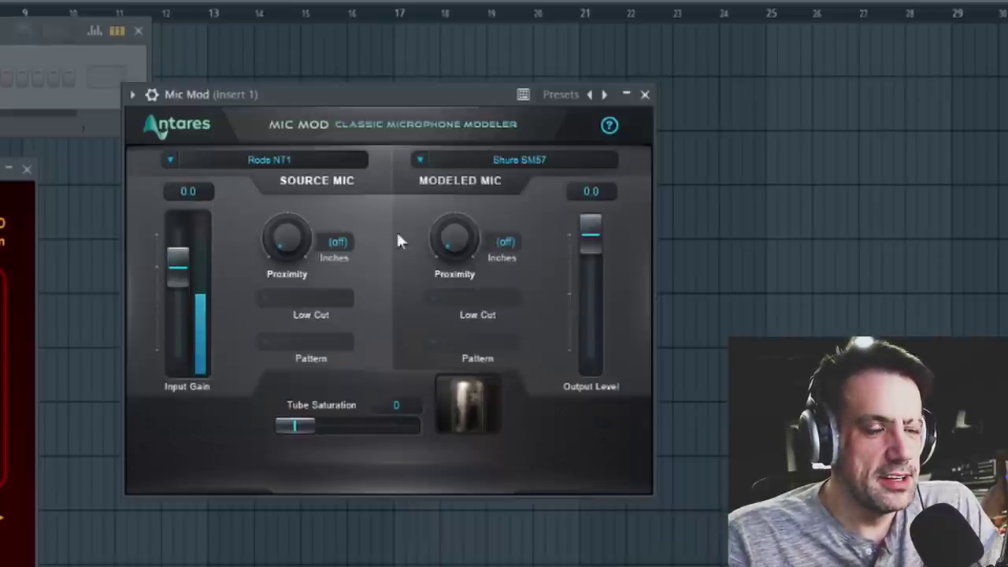
- Turn up Proximity on Mic Mod's source mic to about 3.6 inches and on its modeled mic, and raise Tube Saturation
left_click_drag(463, 235, 453, 72)
left_click_drag(285, 285, 283, 275)
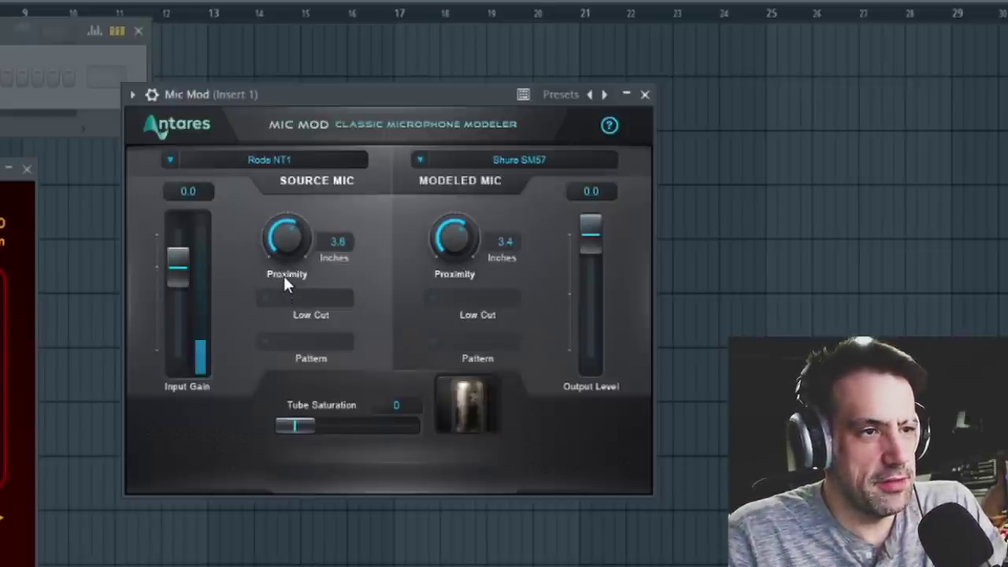
mouse_move(457, 236)
left_mouse_down()
mouse_move(446, 305)
mouse_move(446, 236)
left_mouse_up()
left_click_drag(293, 424, 326, 428)
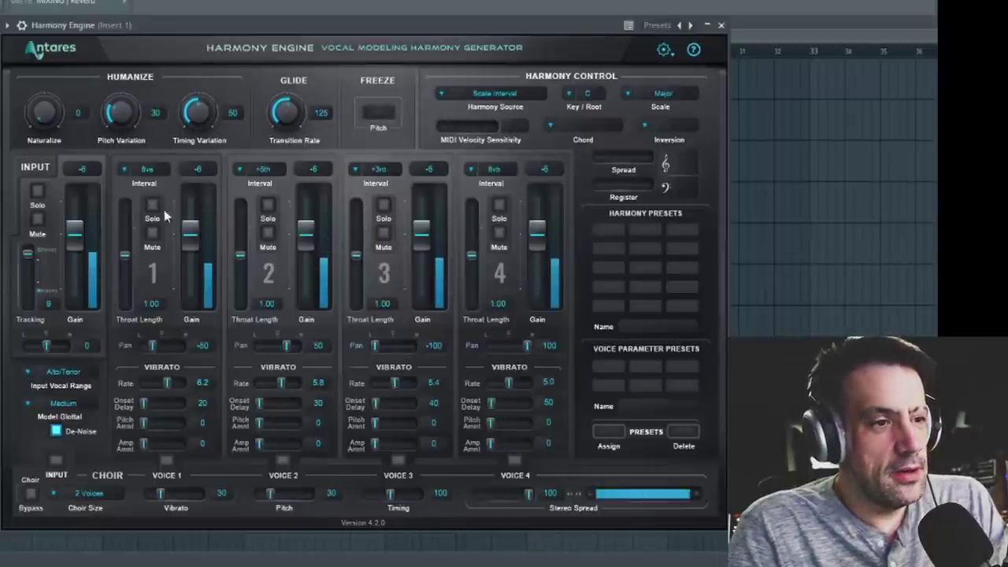
- Enable the choir on Harmony Engine's input, set Choir Size to 16 Voices and raise the choir's Vibrato variation
left_click(31, 493)
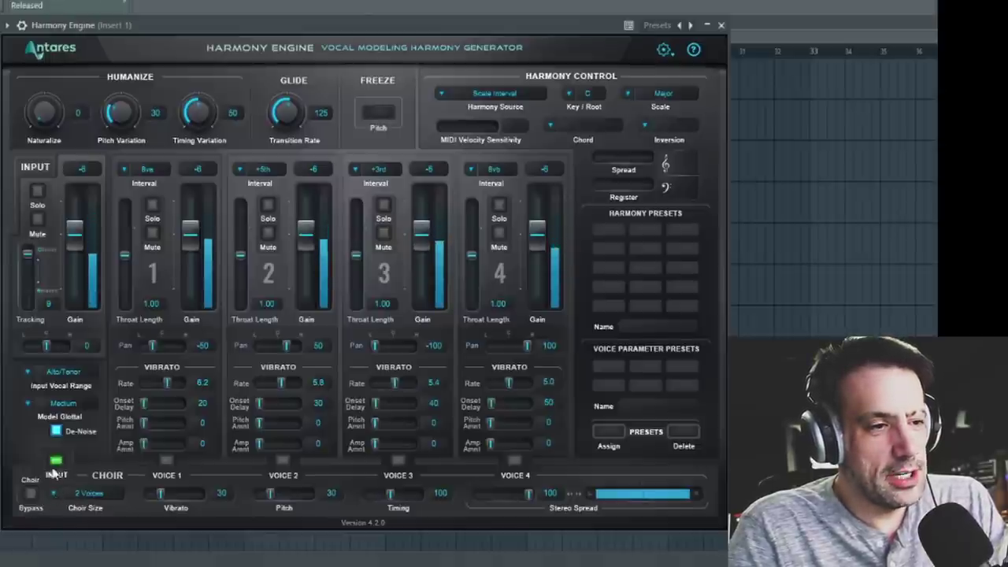
left_click(62, 496)
left_click(77, 545)
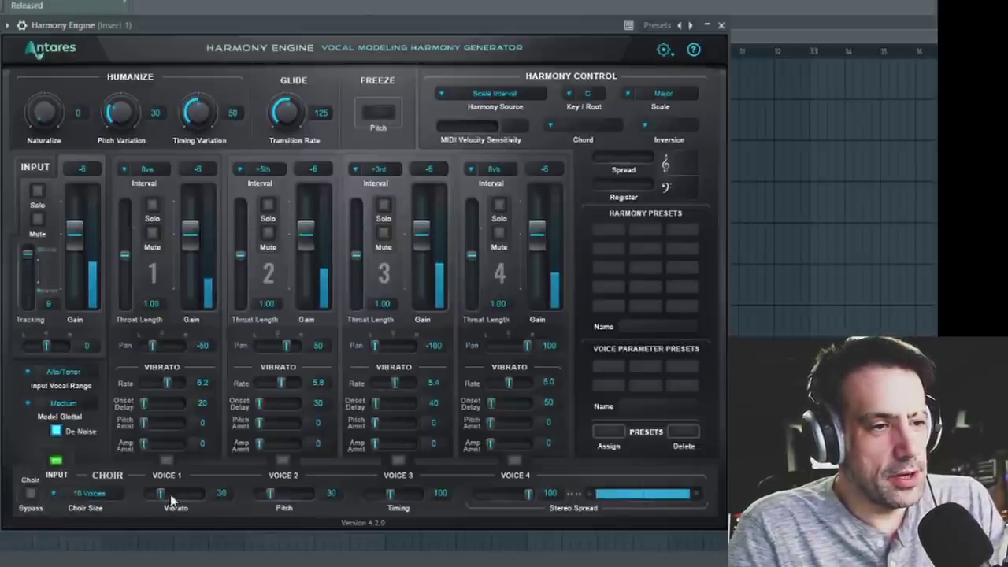
left_click_drag(160, 493, 175, 494)
- Set Harmony Engine's chord to Min 7 and try the 1st and 2nd inversions before choosing the 3rd
left_click(587, 125)
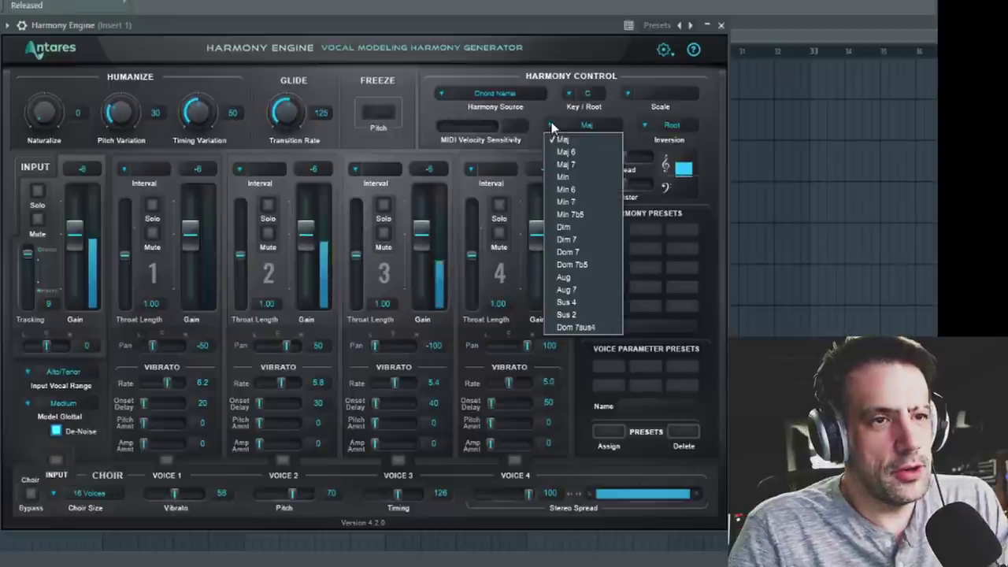
left_click(566, 202)
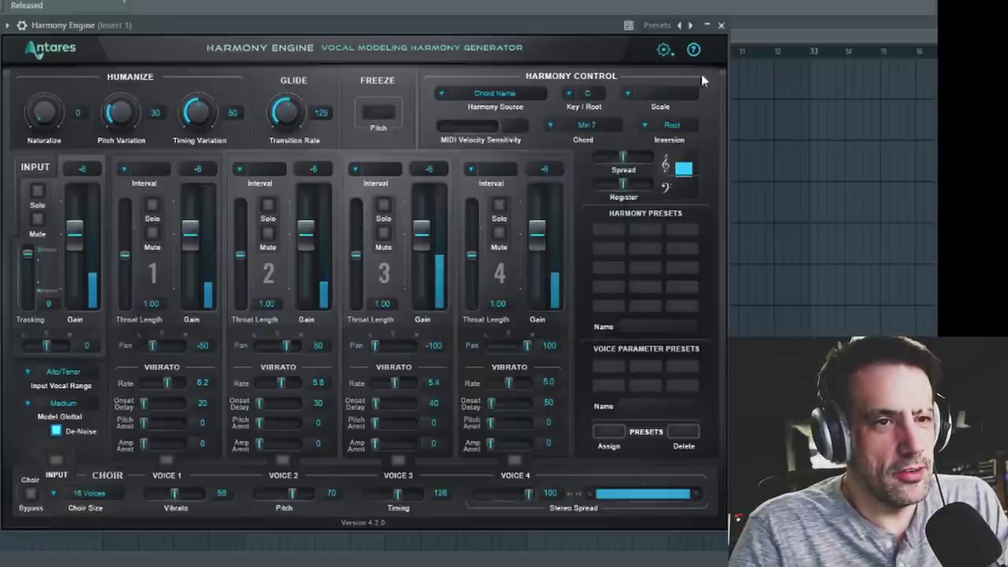
left_click(648, 123)
left_click(662, 152)
left_click(648, 124)
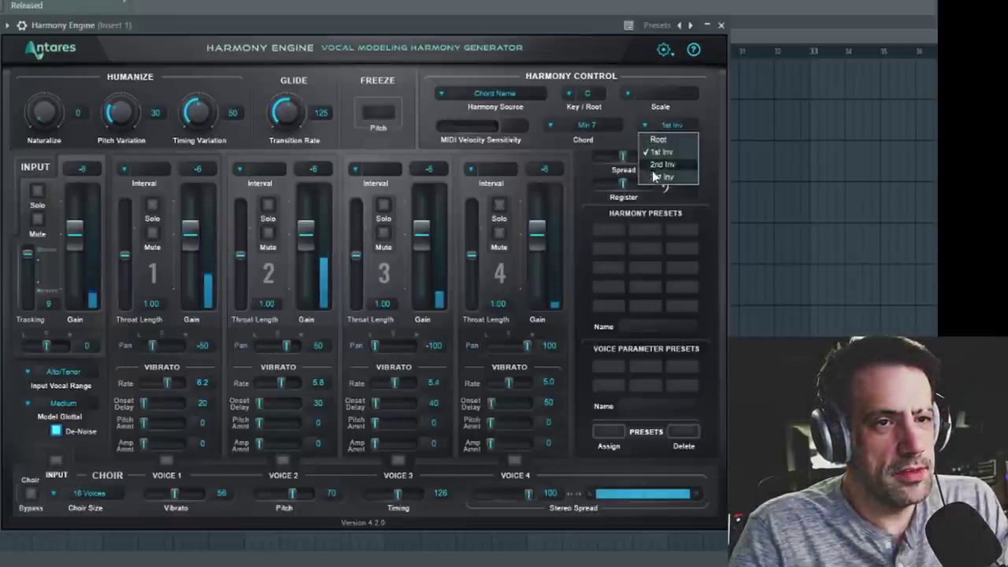
left_click(662, 164)
left_click(649, 125)
left_click(662, 176)
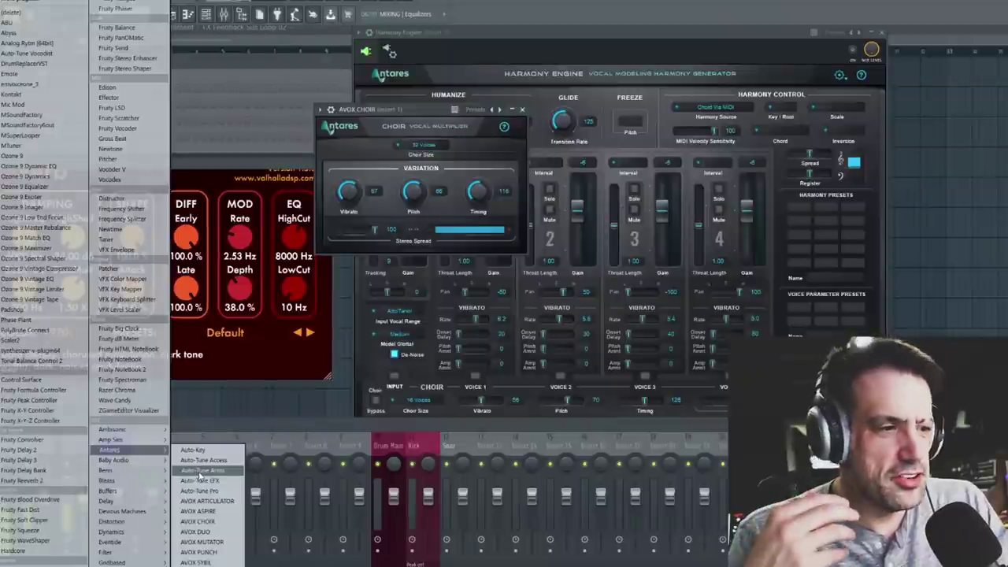
- Load Auto-Tune Artist on mixer Insert 1 and move its window up clear of the mixer
left_click(202, 471)
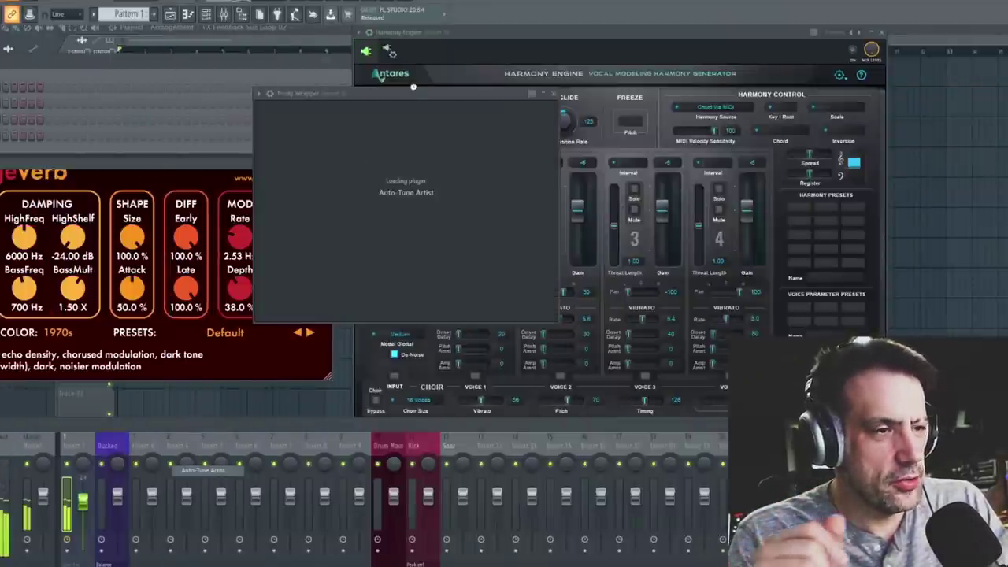
left_click_drag(314, 108, 156, 134)
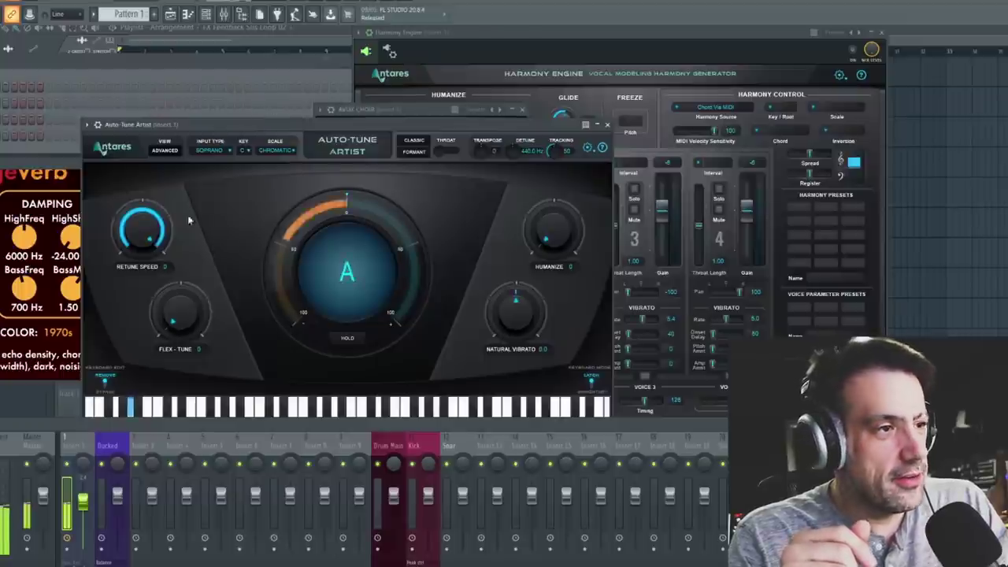
left_click_drag(259, 122, 266, 47)
- Switch Auto-Tune Artist to its Advanced view, enable Target Notes and open the plug-in wrapper's settings
left_click(160, 107)
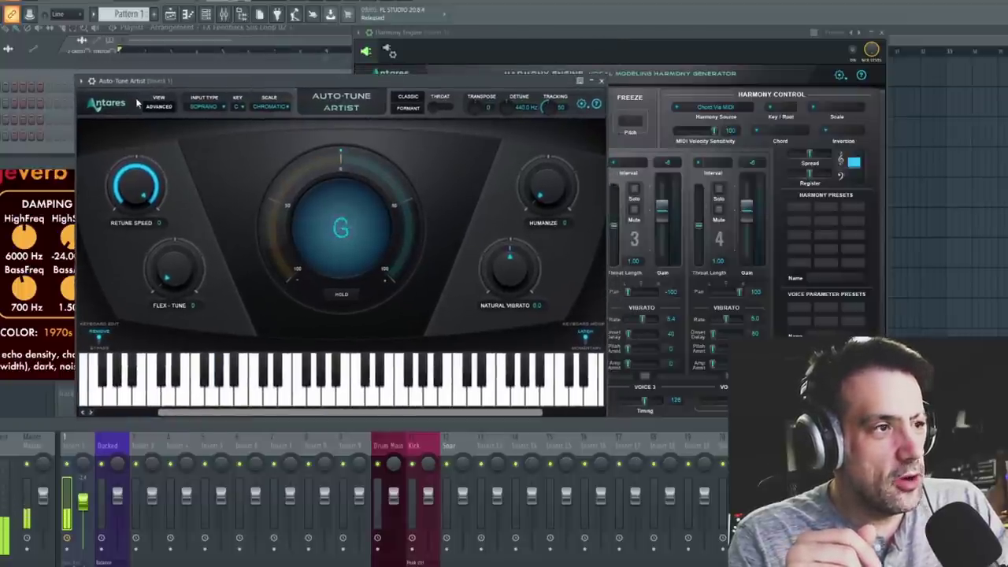
left_click(382, 291)
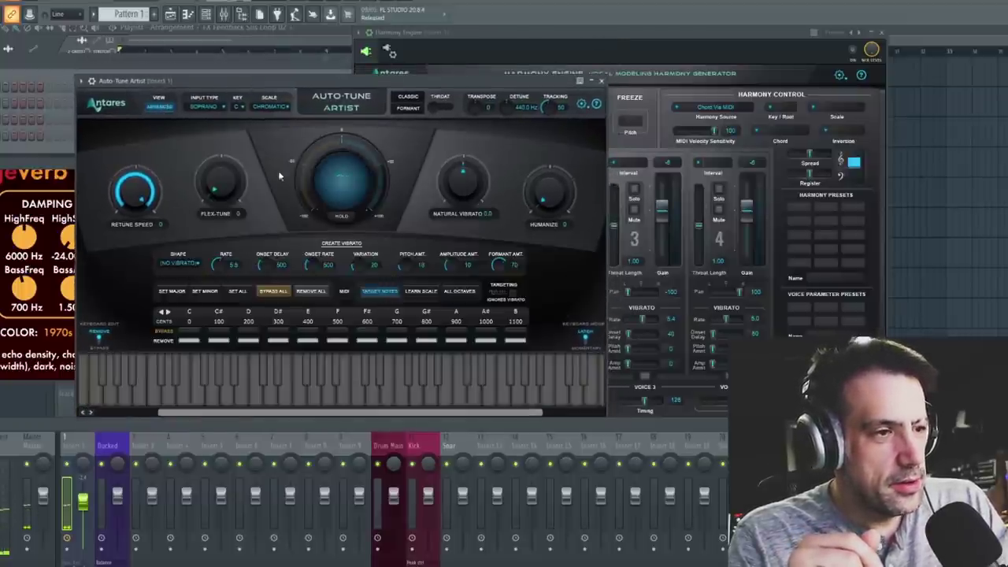
left_click(81, 81)
left_click(114, 101)
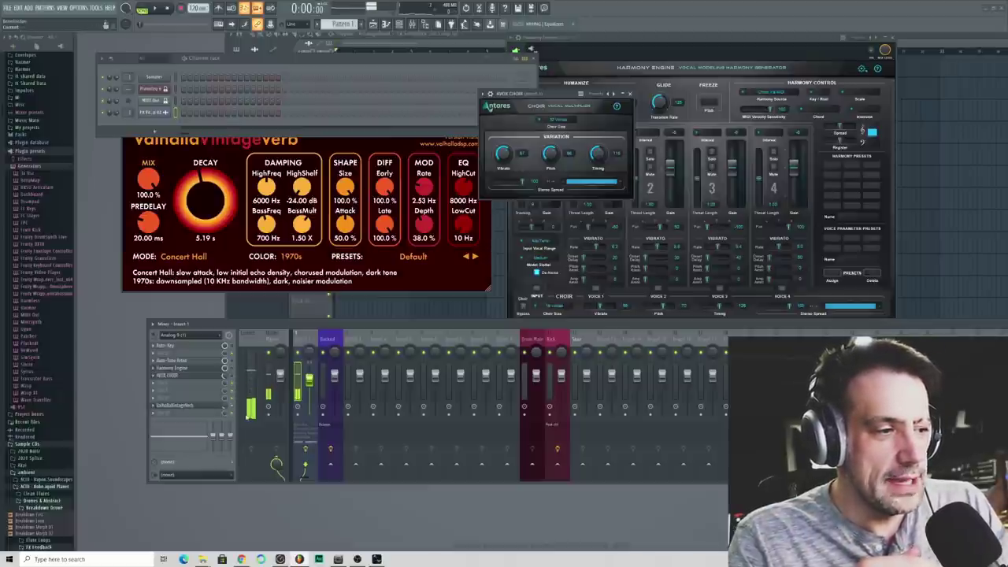
- Reopen Auto-Tune Artist from Insert 1, set its Scale to Major, and bring the Harmony Engine window back to the front
left_click(167, 374)
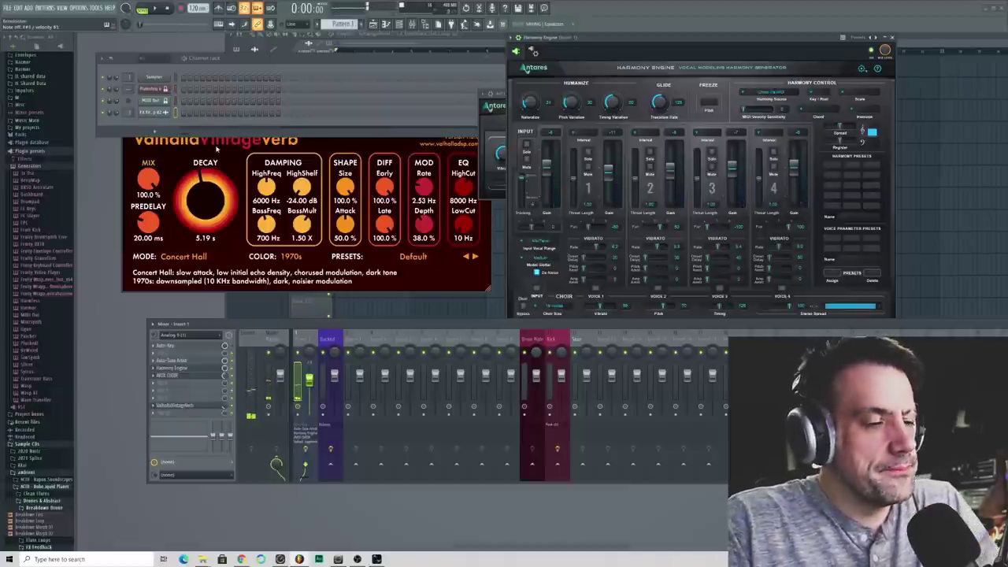
left_click(171, 360)
left_click(402, 109)
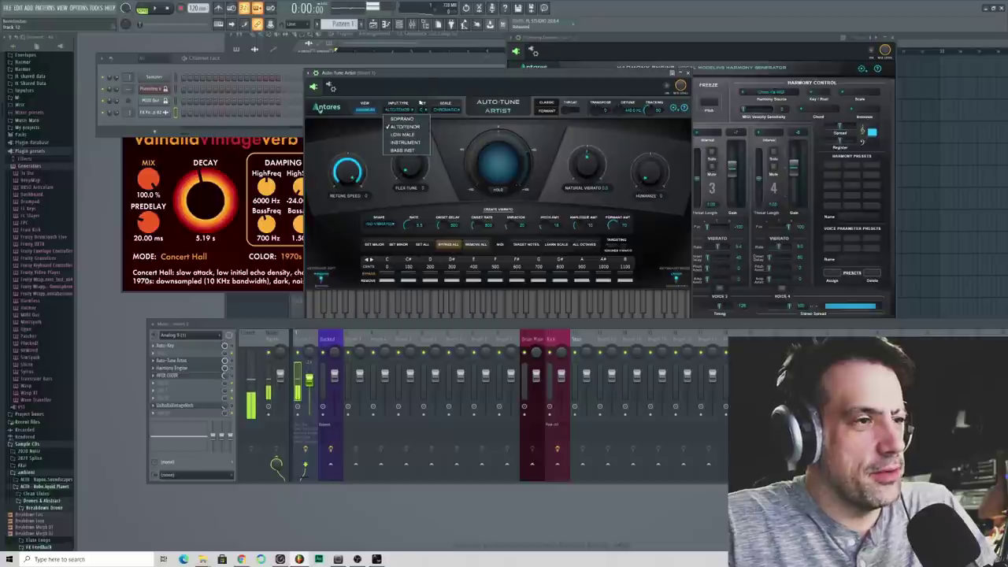
left_click(421, 103)
left_click(446, 110)
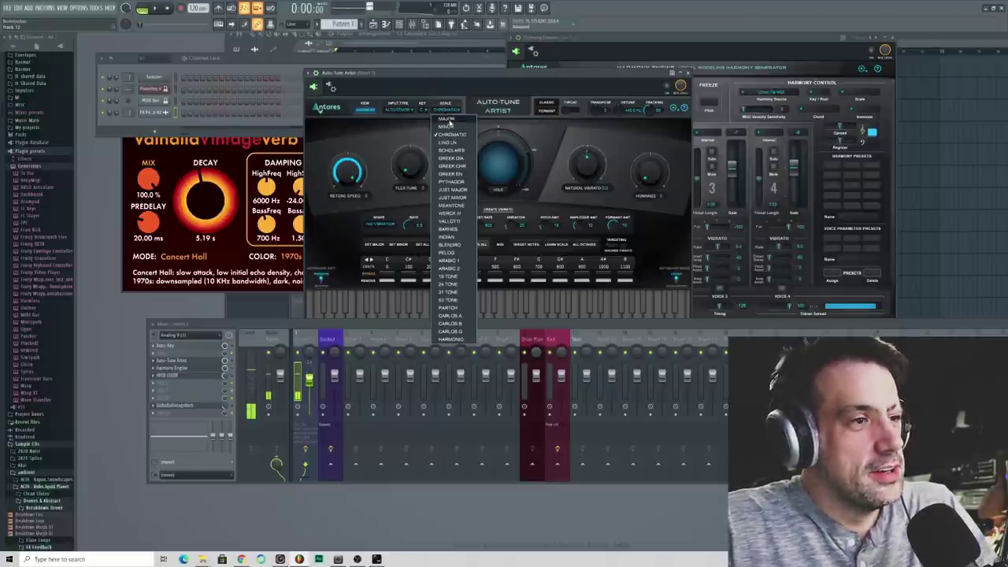
left_click(446, 119)
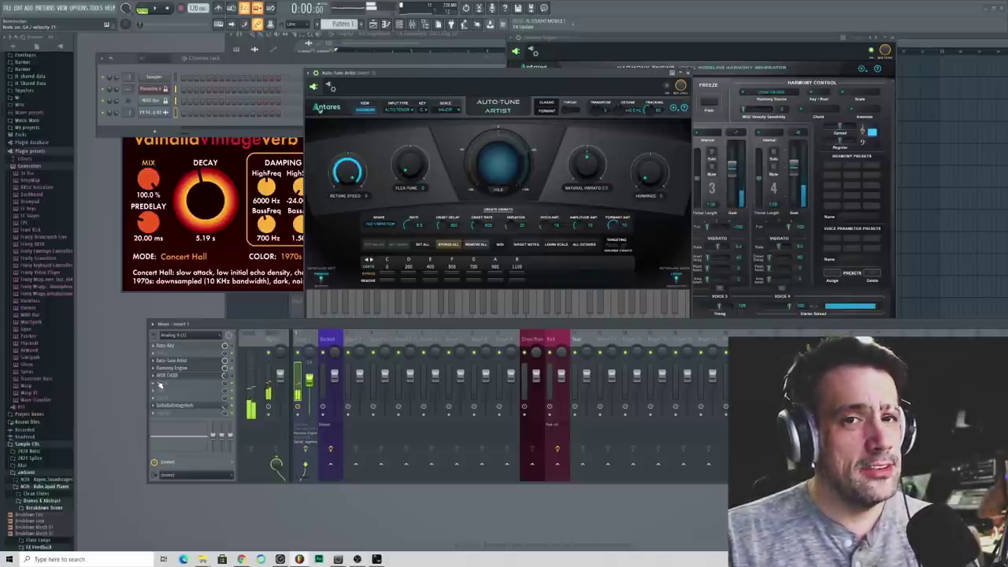
left_click_drag(608, 38, 573, 53)
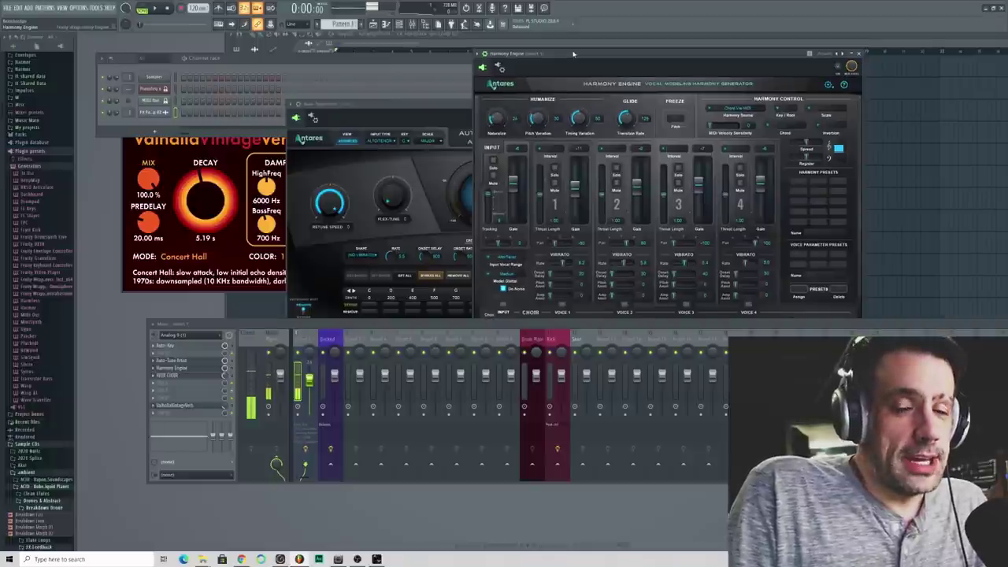
left_click_drag(573, 54, 570, 47)
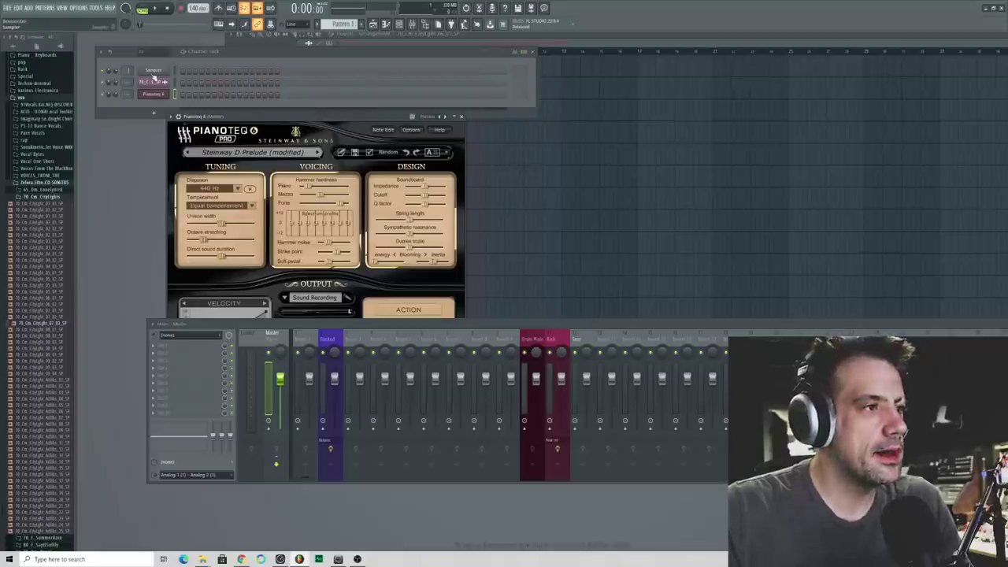
- Bring the playlist forward, play the CityLight vocal clip on Track 1 and preview another CityLight sample in the browser
left_click_drag(234, 54, 225, 77)
left_click(298, 63)
key("space")
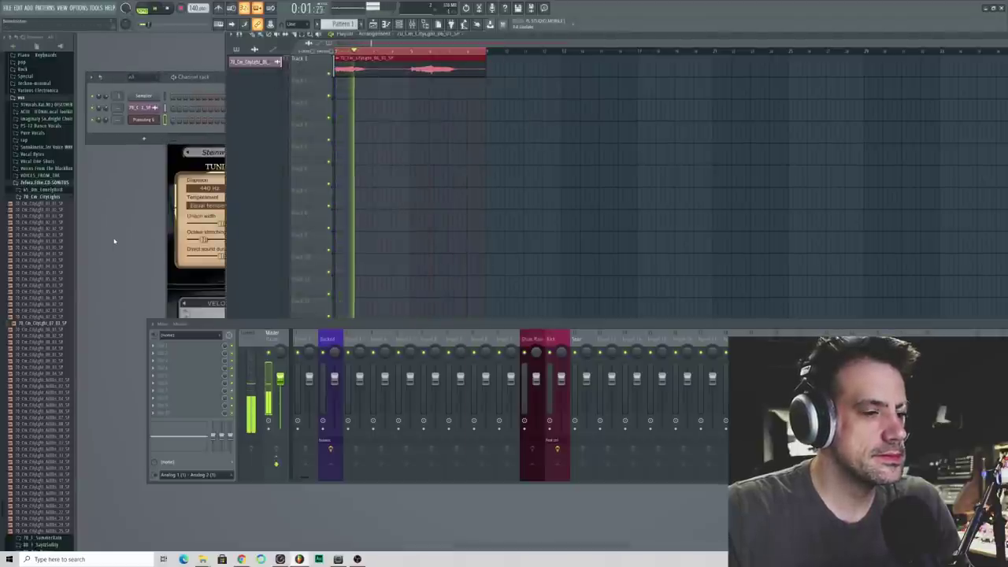
key("space")
left_click(47, 228)
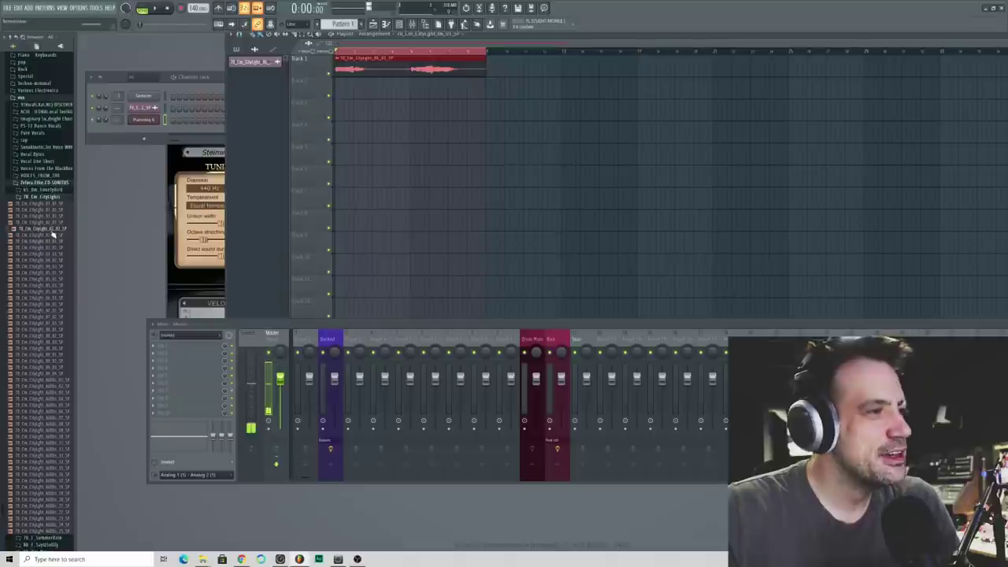
- Bring the Pianoteq 6 window forward, move it up above the mixer and show the channel rack
left_click(176, 156)
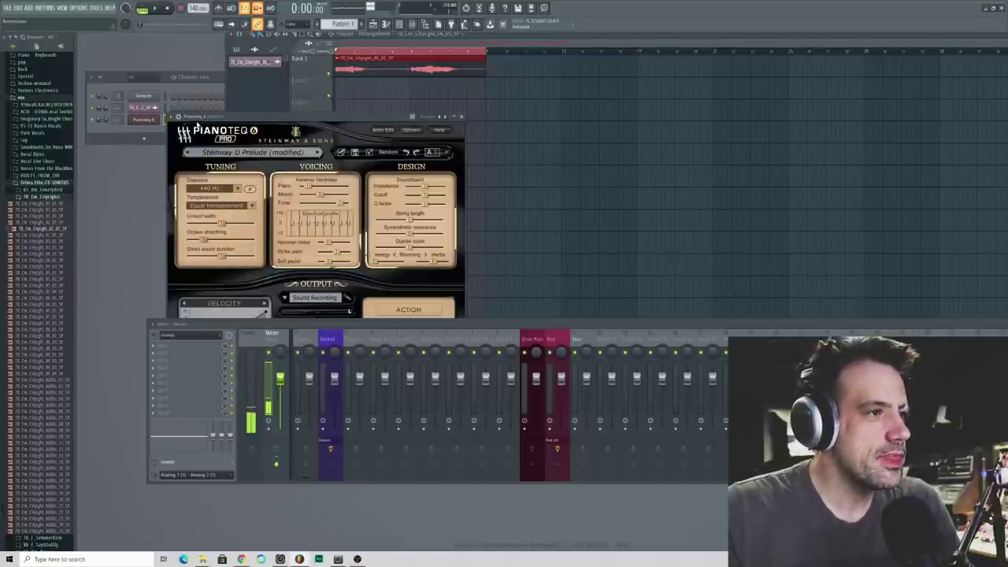
left_click_drag(201, 116, 185, 47)
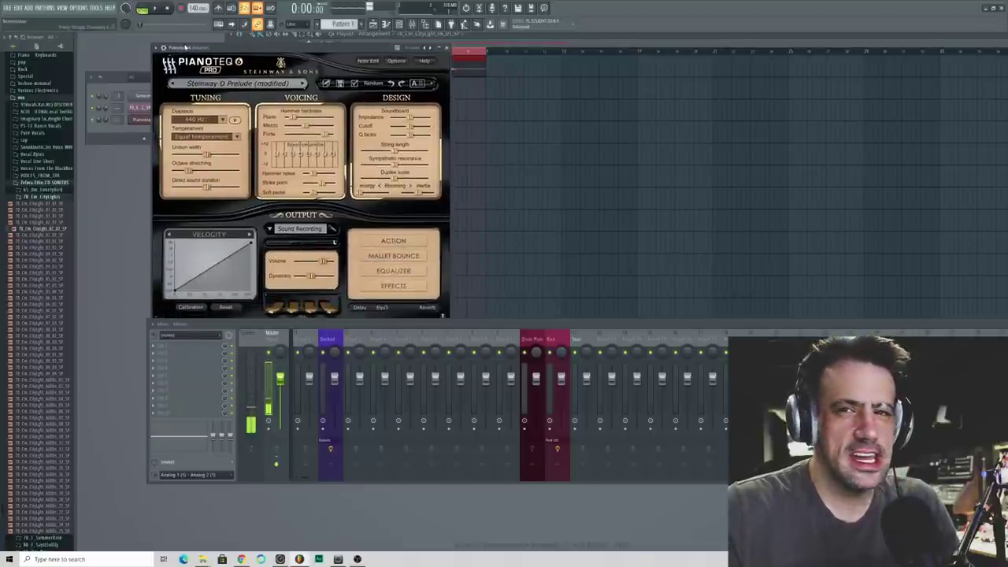
key("F6")
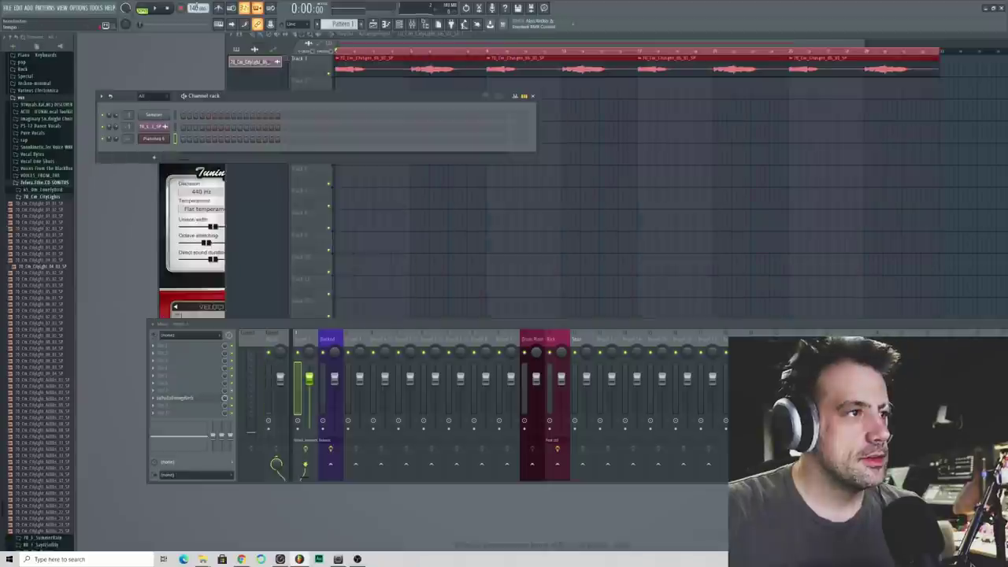
- Record a Pianoteq chord pattern while the repeated CityLight vocal clips on Track 1 play
left_click(182, 8)
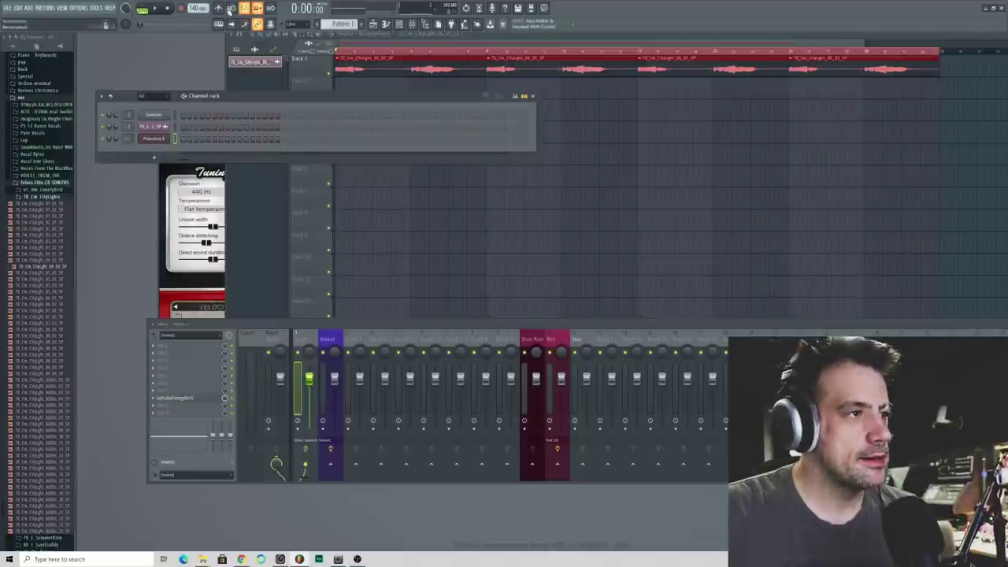
key("space")
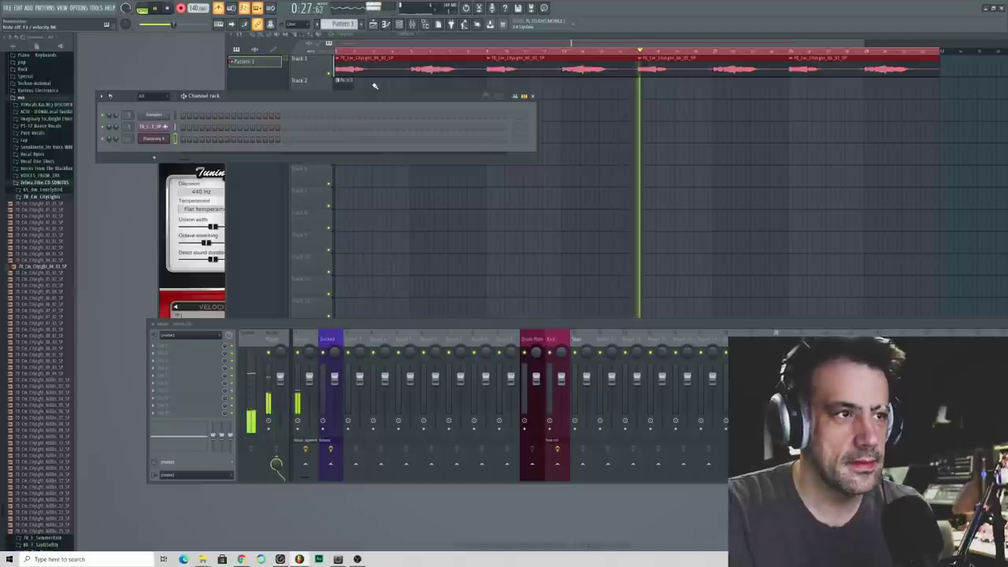
key("space")
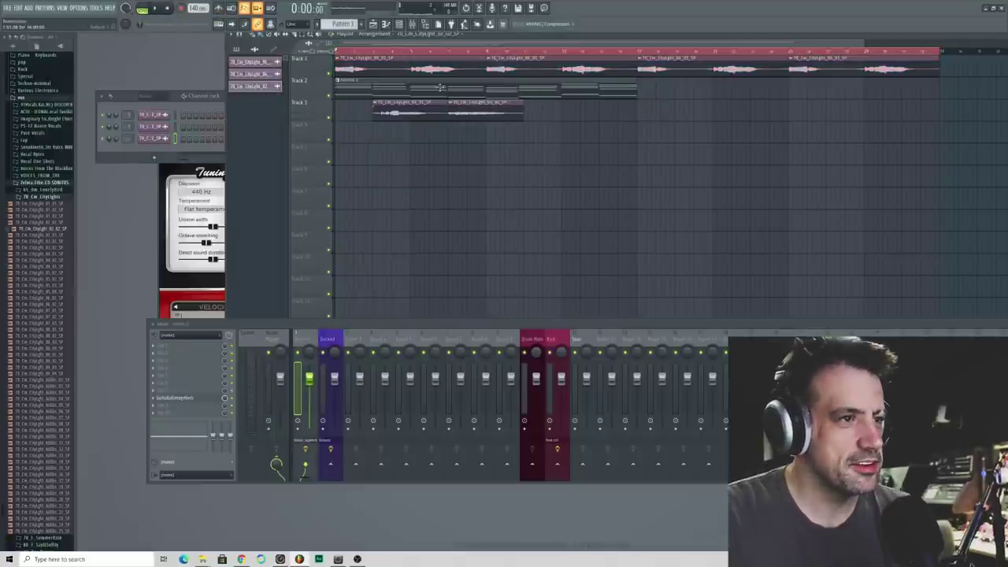
- Play back the arrangement and paste copies of the three CityLight vocal clips at the start of Track 1
key("space")
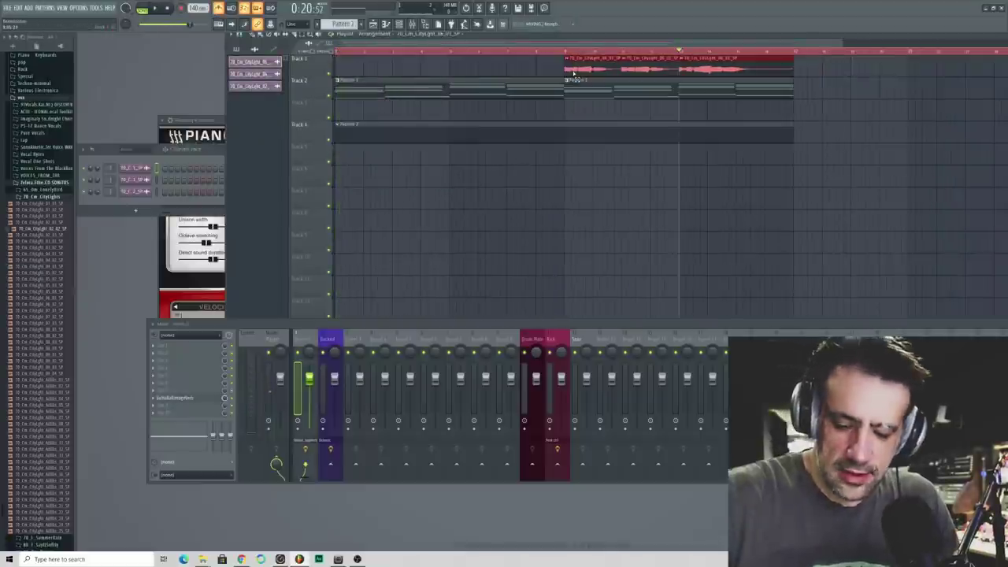
left_click(339, 52)
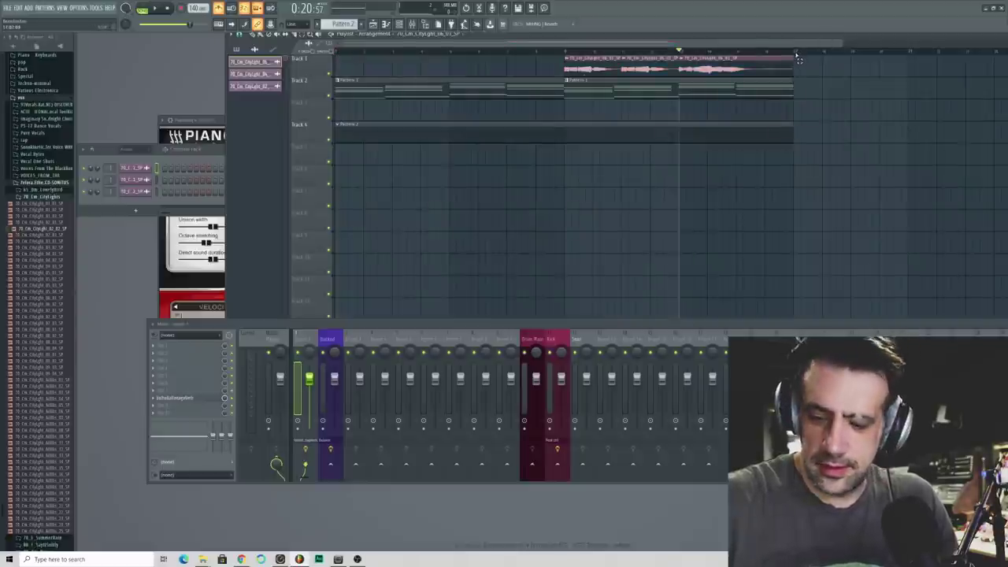
key("space")
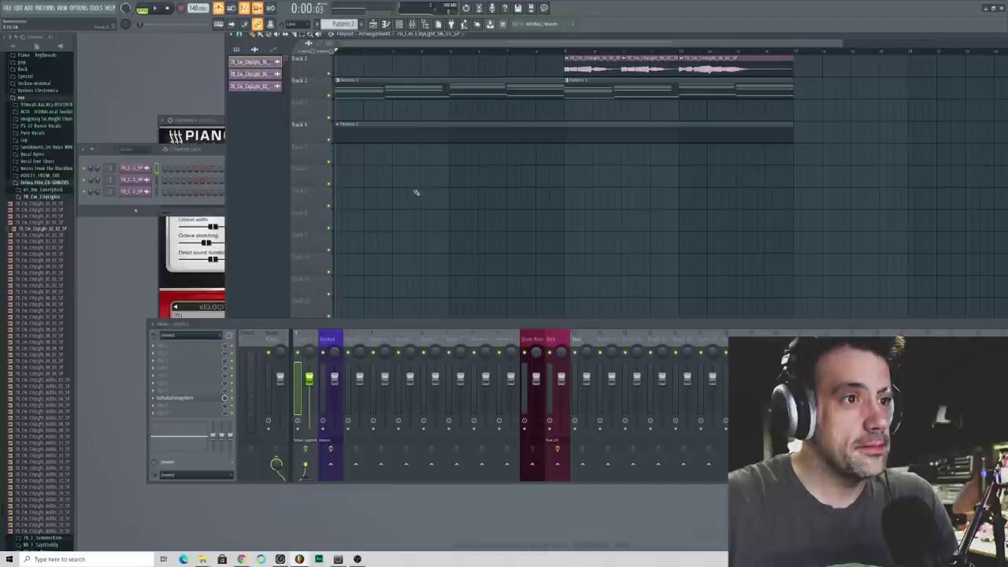
key("ctrl+v")
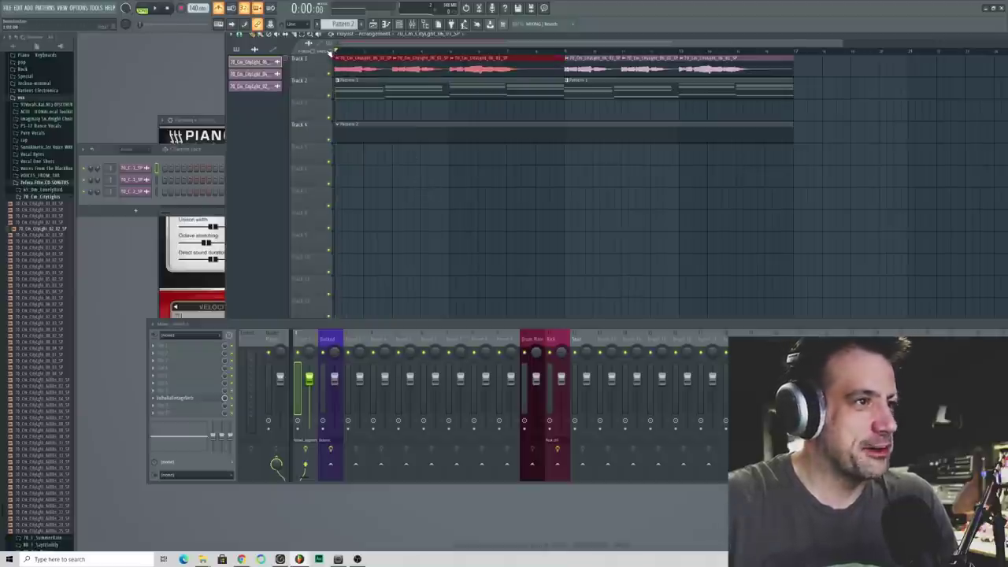
- Open the Auto-Tune Vocodist plug-in on Insert 1 and select Soprano as its input type
left_click(175, 398)
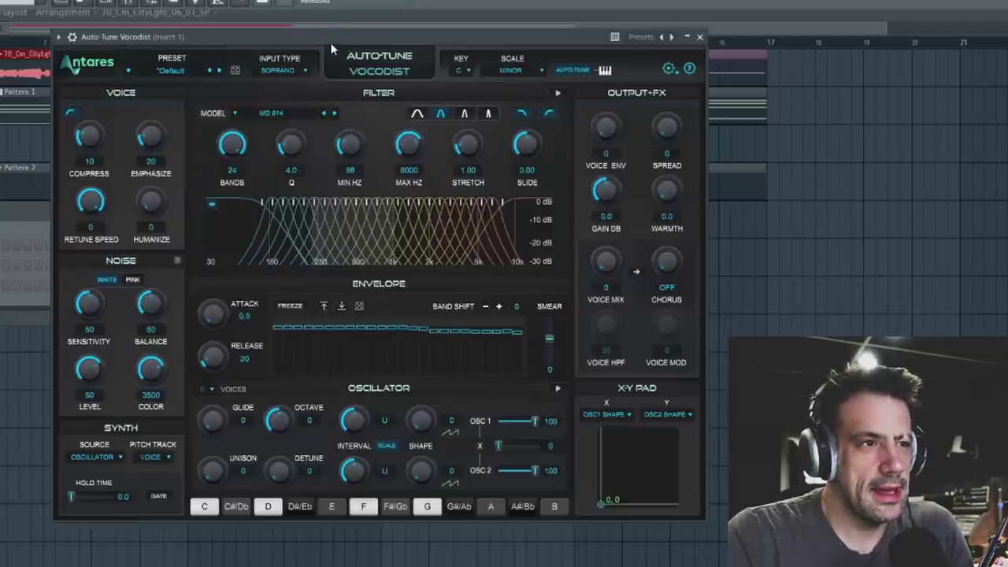
left_click(277, 70)
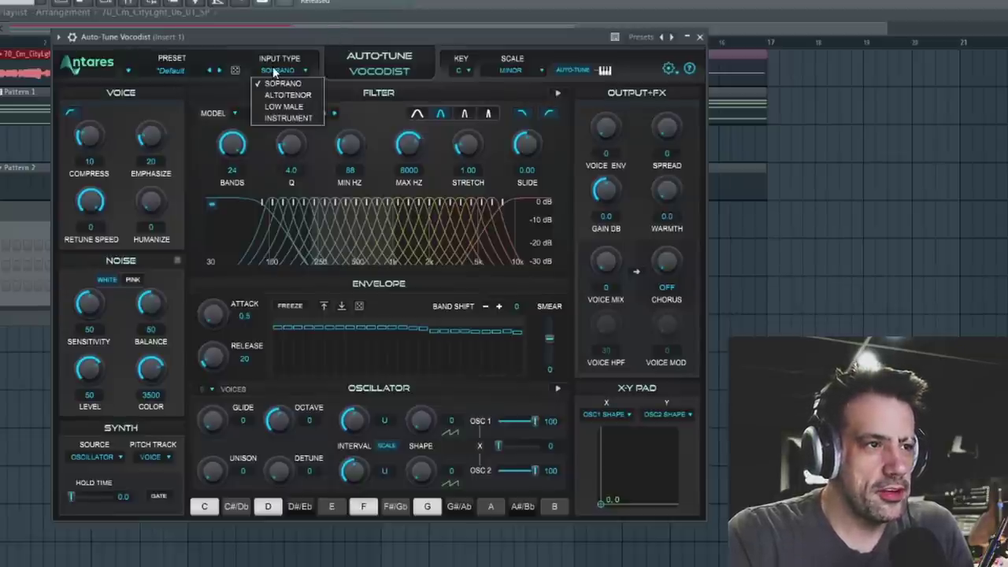
left_click(280, 90)
left_click(280, 71)
left_click(283, 81)
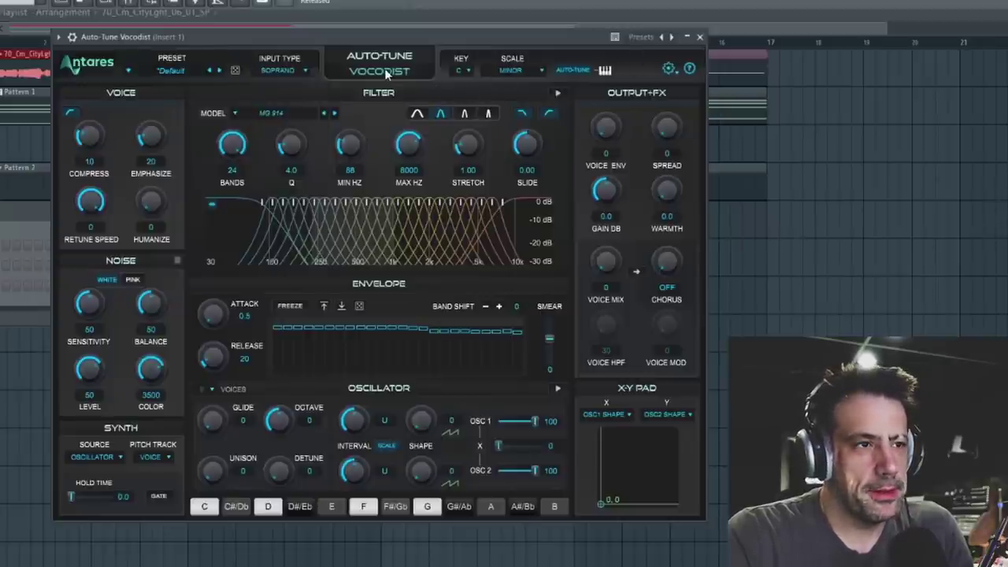
- Try several vocoder filter models, including HD VOIS, ES 2000 and BARKHAUSEN, and select ANTARES VOC-1
left_click(488, 113)
left_click(314, 117)
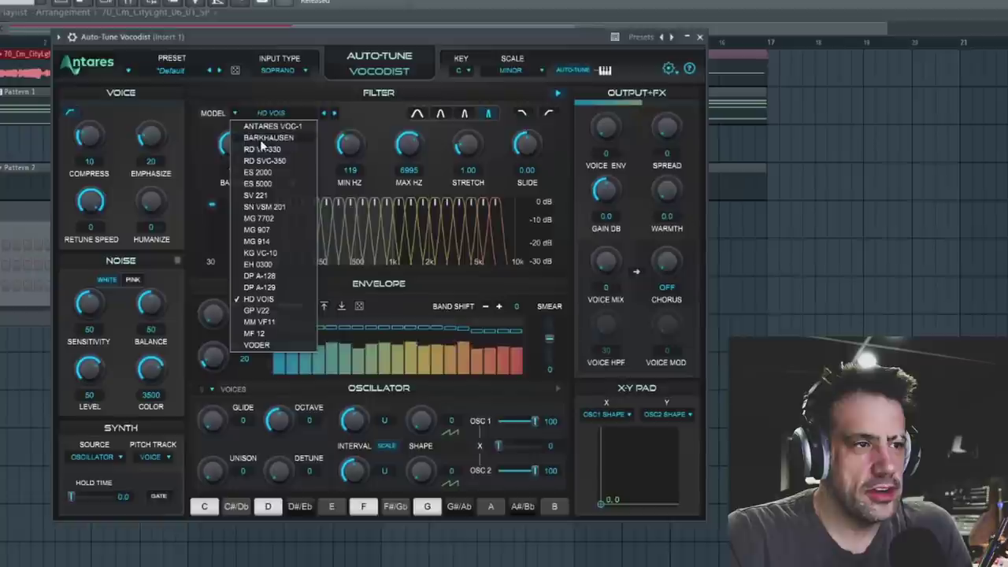
left_click(267, 150)
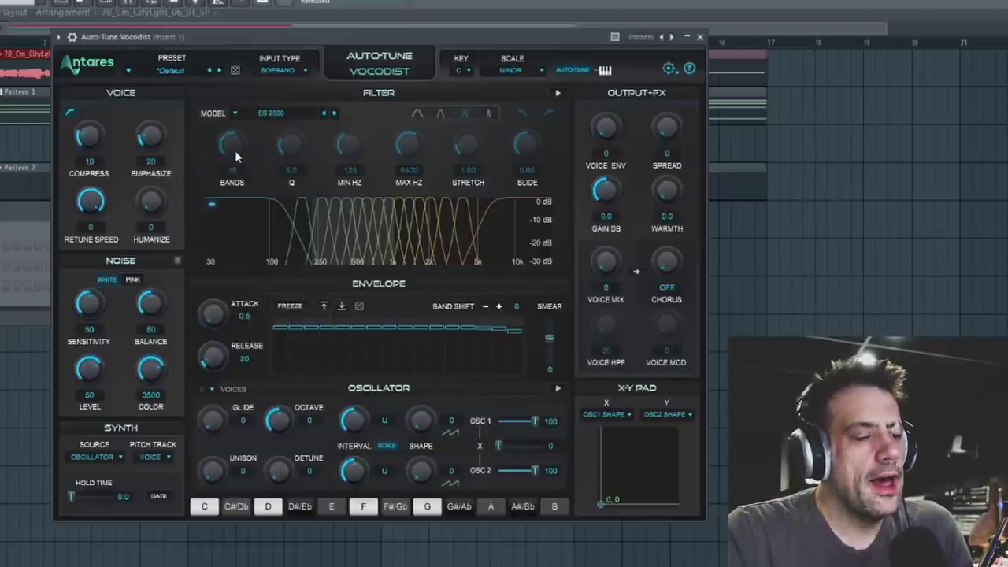
left_click(270, 113)
left_click(250, 121)
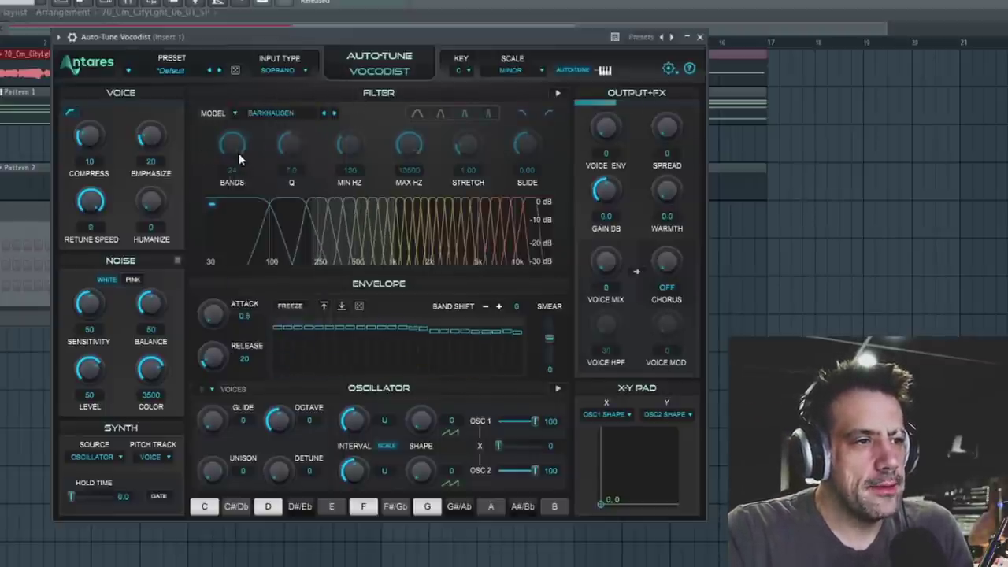
left_click(267, 114)
left_click(247, 123)
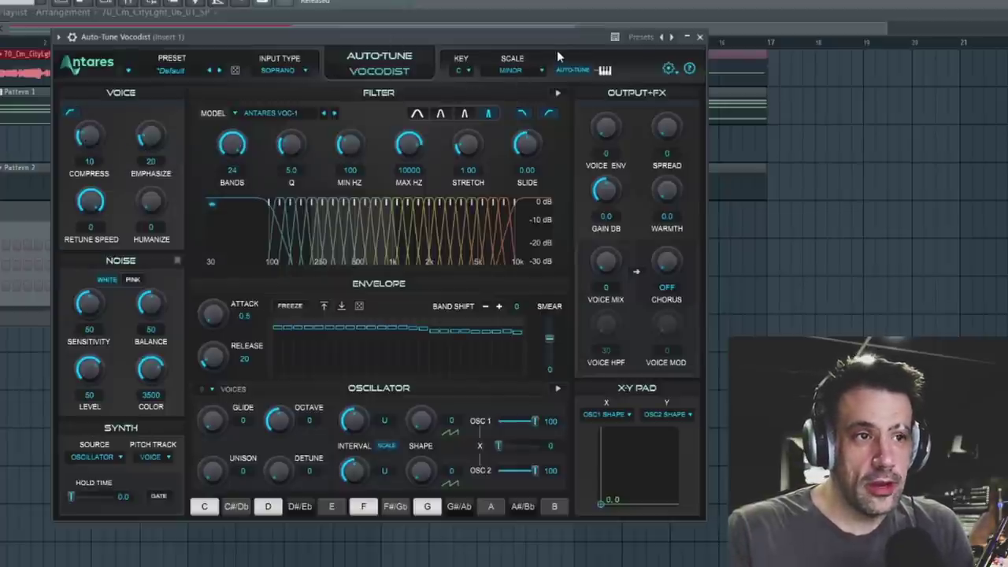
- Reposition the Vocodist window over the playlist and play the arrangement to hear the vocoded CityLight vocals
left_click_drag(556, 50, 555, 43)
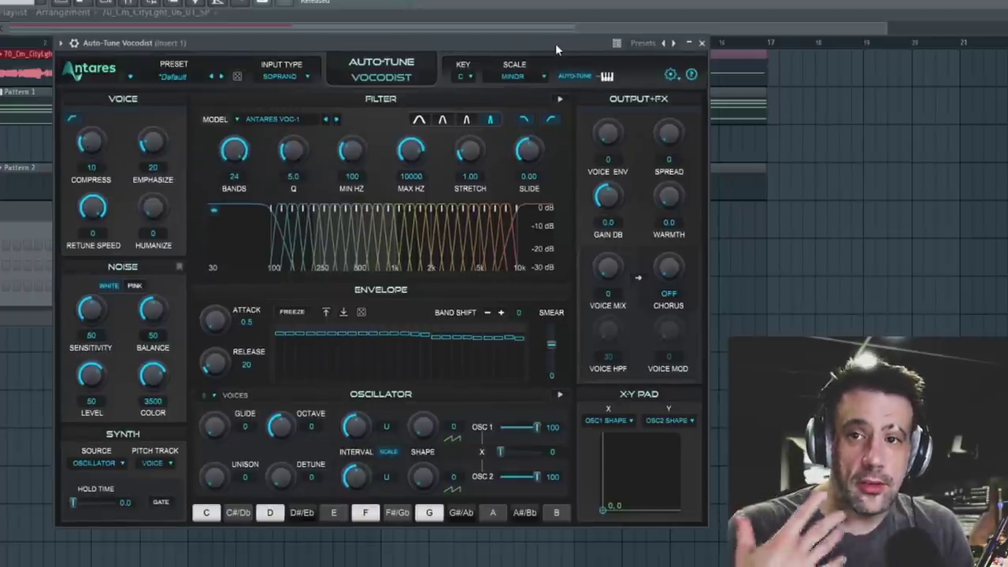
left_click_drag(555, 43, 556, 39)
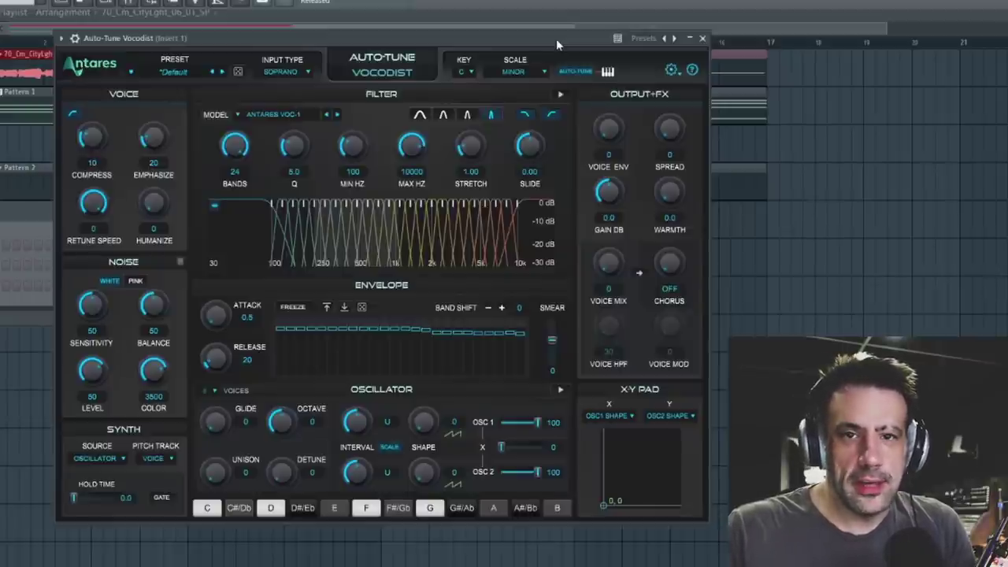
left_click_drag(557, 40, 554, 35)
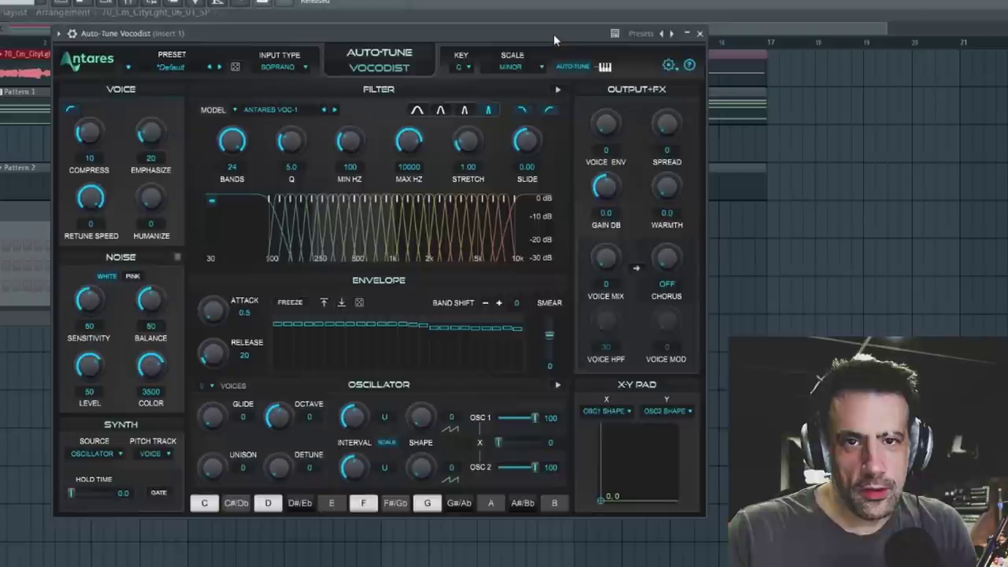
left_click_drag(421, 36, 365, 83)
key("space")
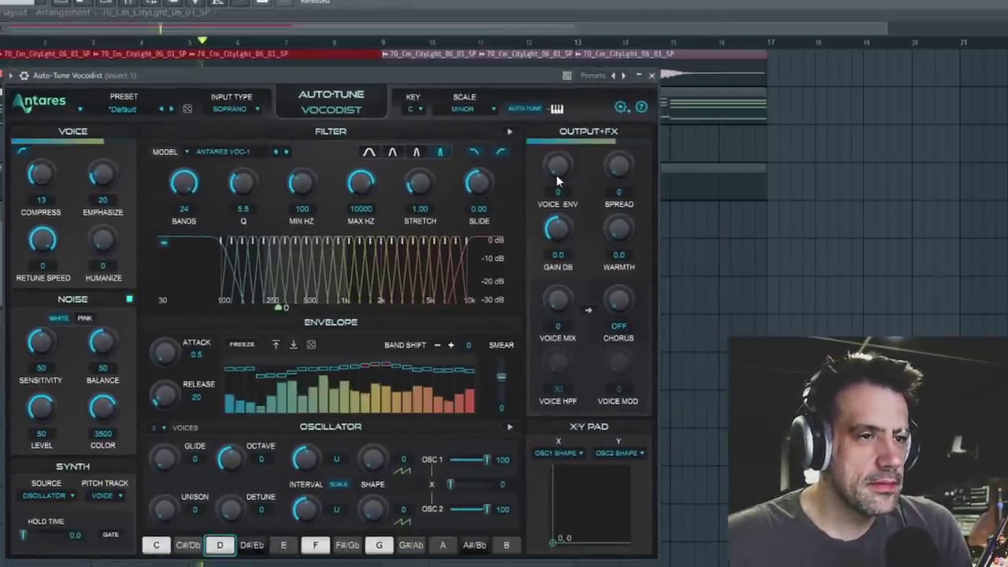
left_click_drag(473, 75, 476, 64)
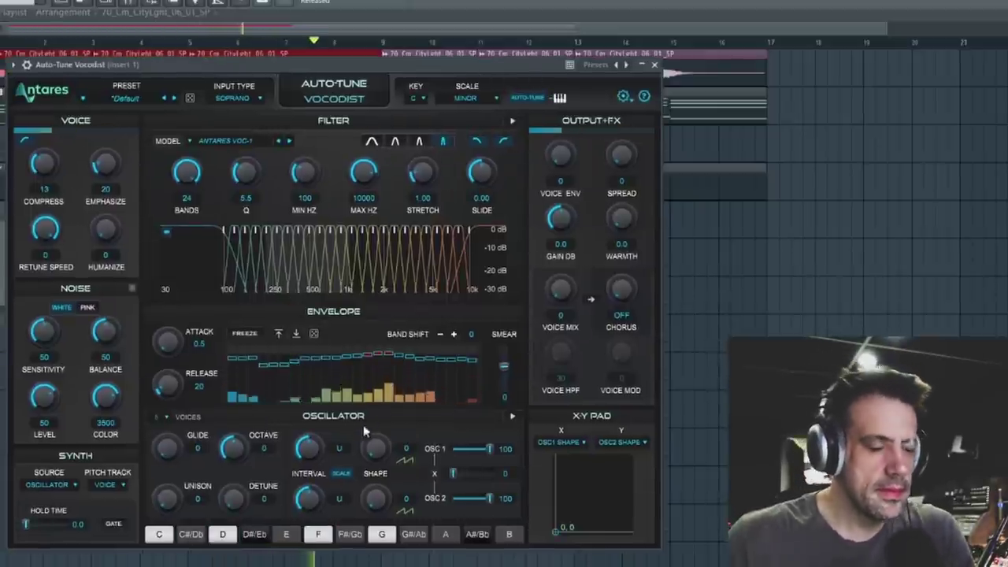
left_click_drag(307, 254, 264, 251)
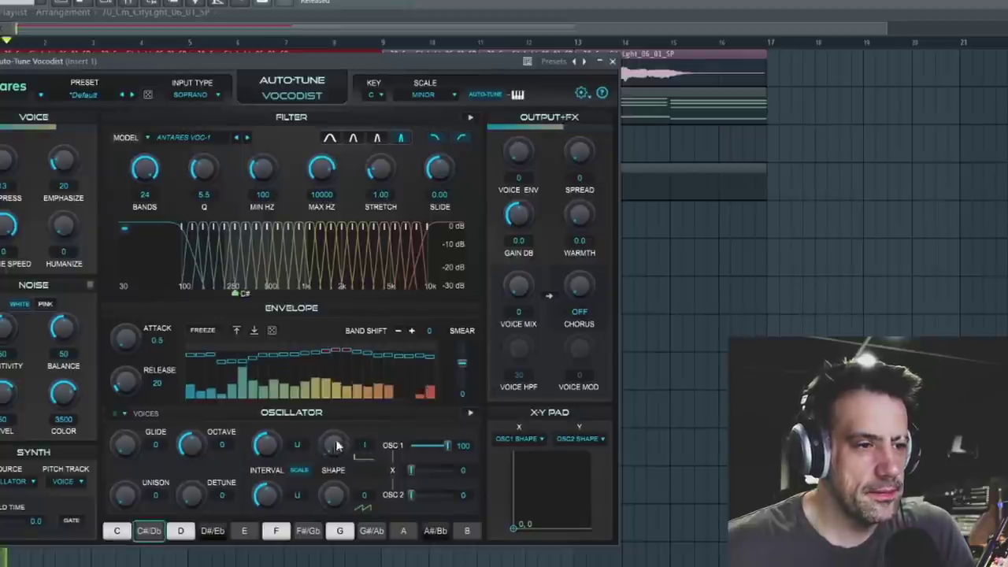
- Adjust the oscillators during playback: shape 27 for oscillator 1, glide 17, and interval 8vb with level 56 for oscillator 2
left_click_drag(333, 446, 327, 358)
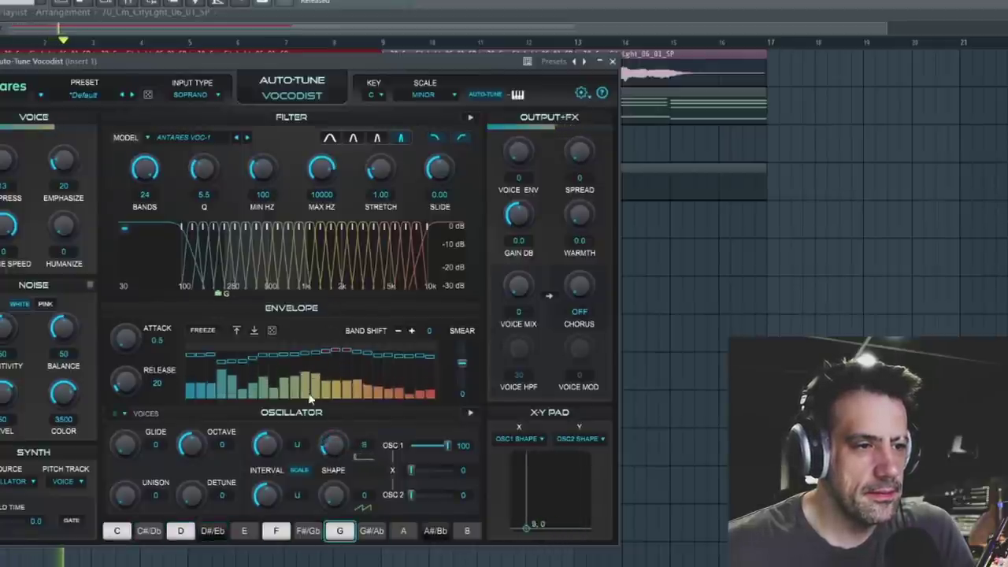
mouse_move(332, 445)
left_mouse_down()
mouse_move(332, 427)
mouse_move(332, 441)
left_mouse_up()
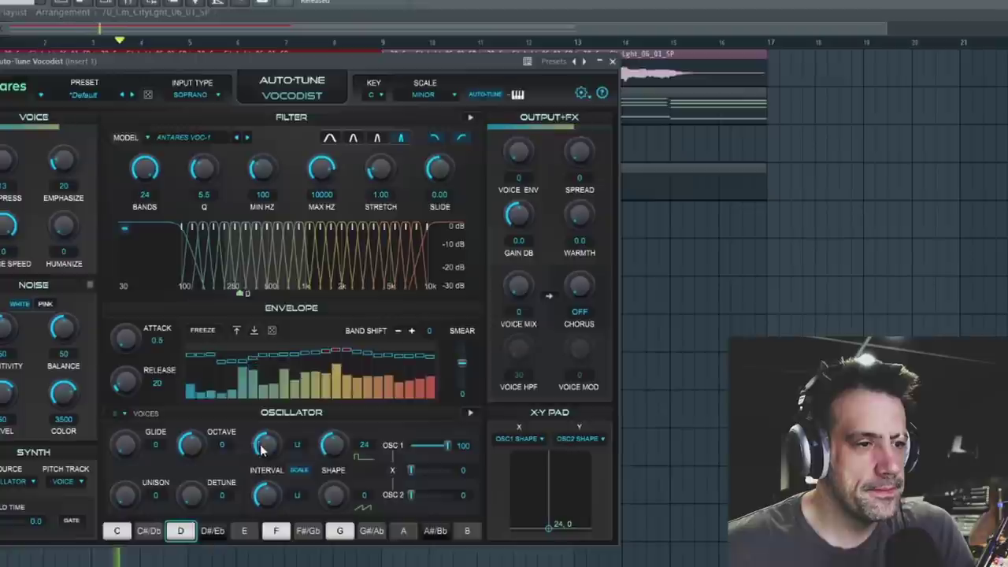
mouse_move(266, 445)
left_mouse_down()
mouse_move(266, 373)
mouse_move(267, 443)
left_mouse_up()
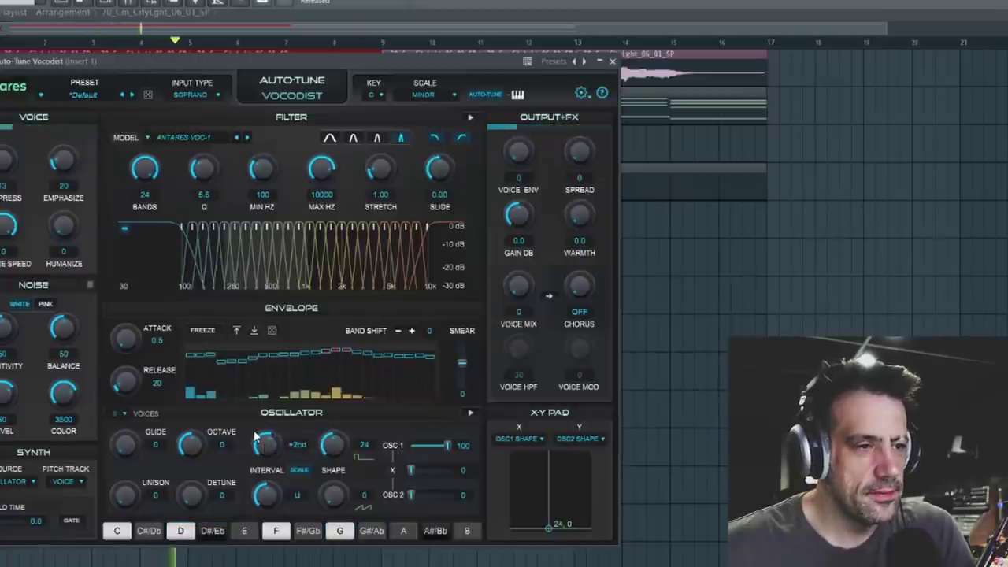
left_click_drag(333, 445, 304, 519)
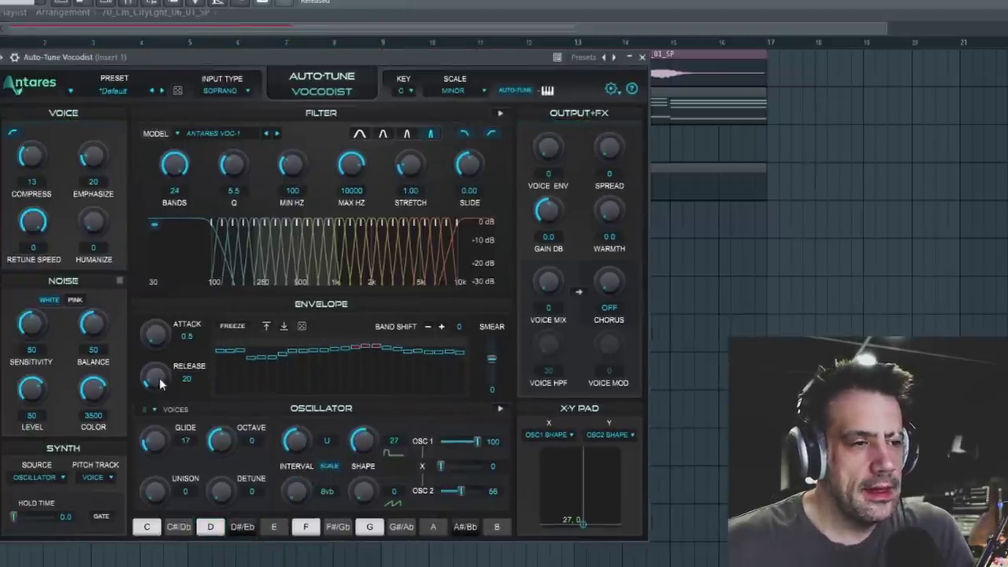
- Audition the vocoder envelope with release at 5 ms, and again with attack at 78.2 and release at 393 ms
left_click_drag(157, 382, 161, 406)
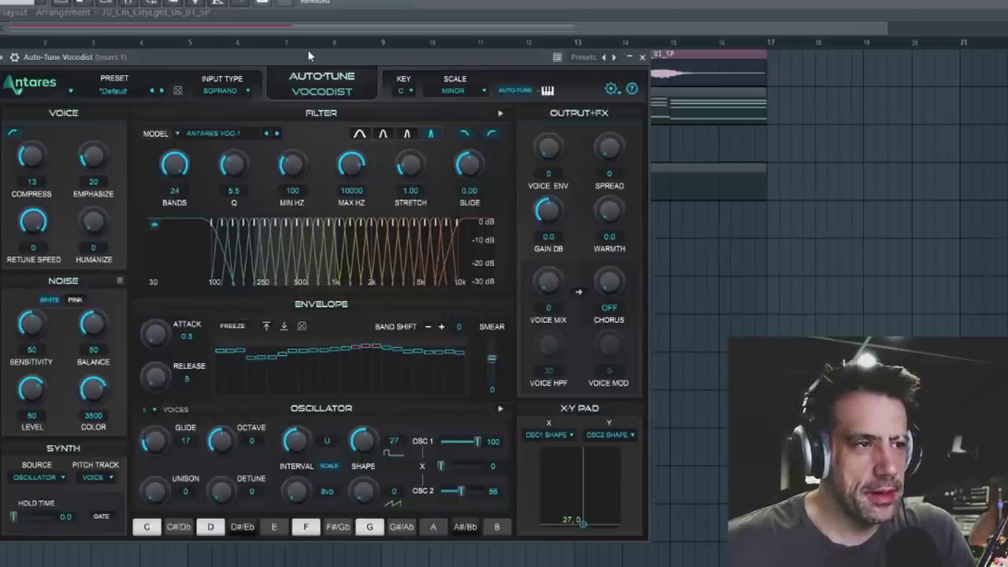
key("space")
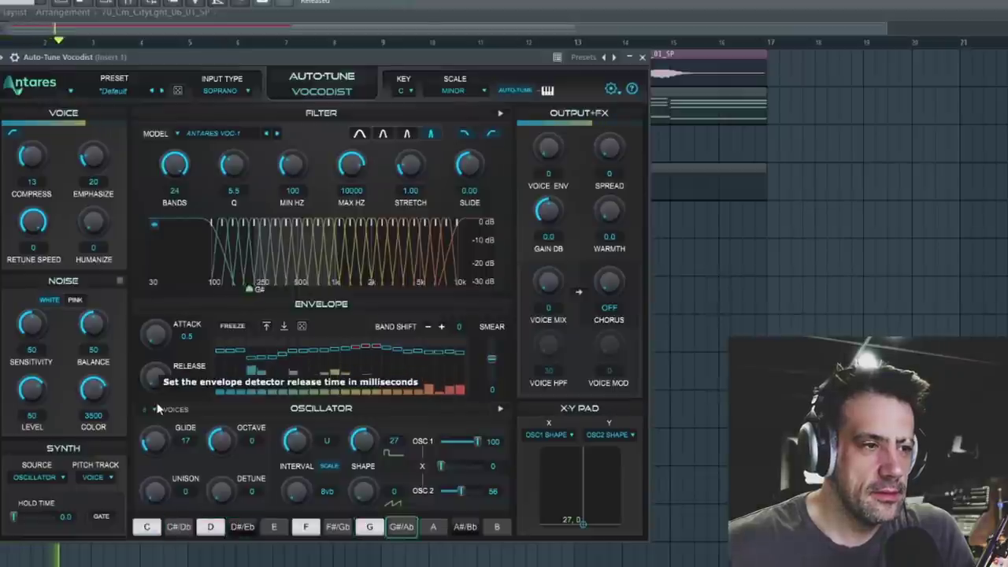
key("space")
left_click_drag(155, 377, 159, 323)
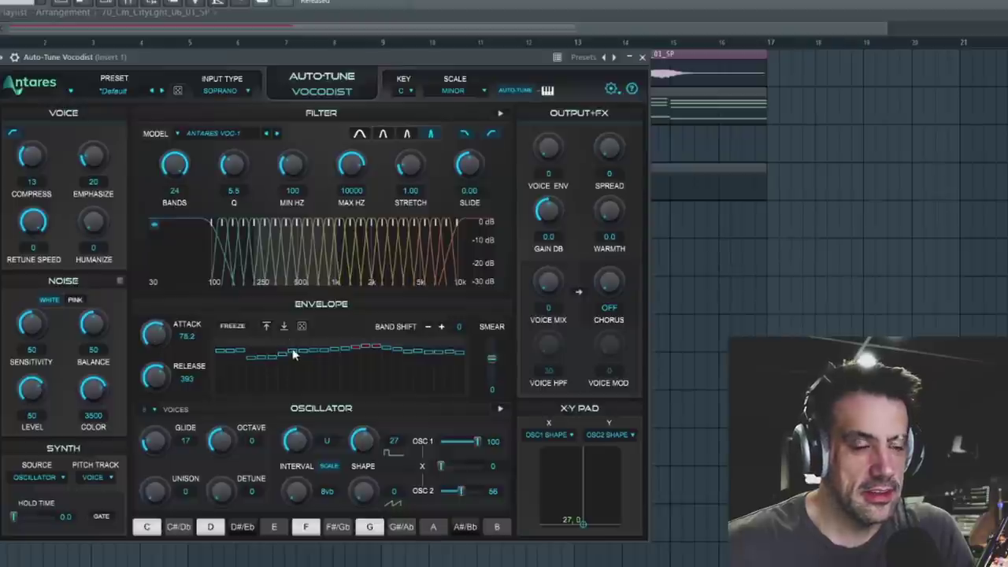
key("space")
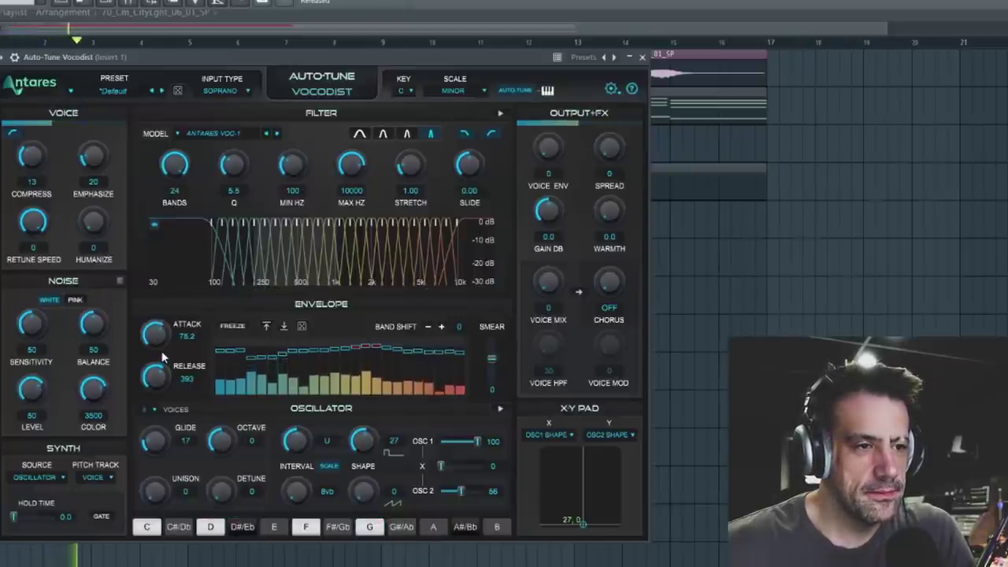
key("space")
- Set the envelope attack to 0.5, release to 12 ms and smear to -7 while auditioning the vocal
left_click_drag(492, 359, 494, 376)
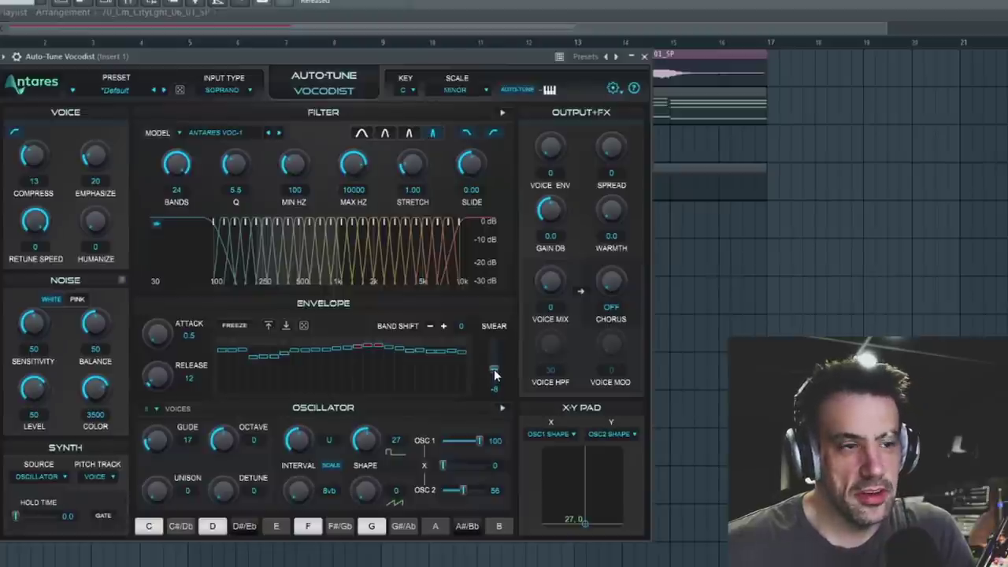
key("space")
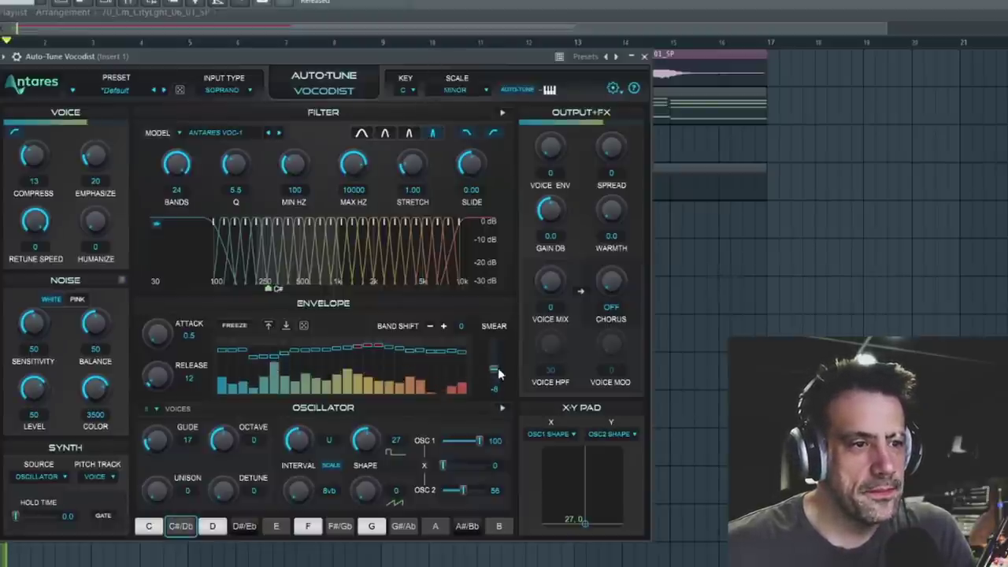
mouse_move(493, 369)
left_mouse_down()
mouse_move(496, 343)
mouse_move(502, 382)
left_mouse_up()
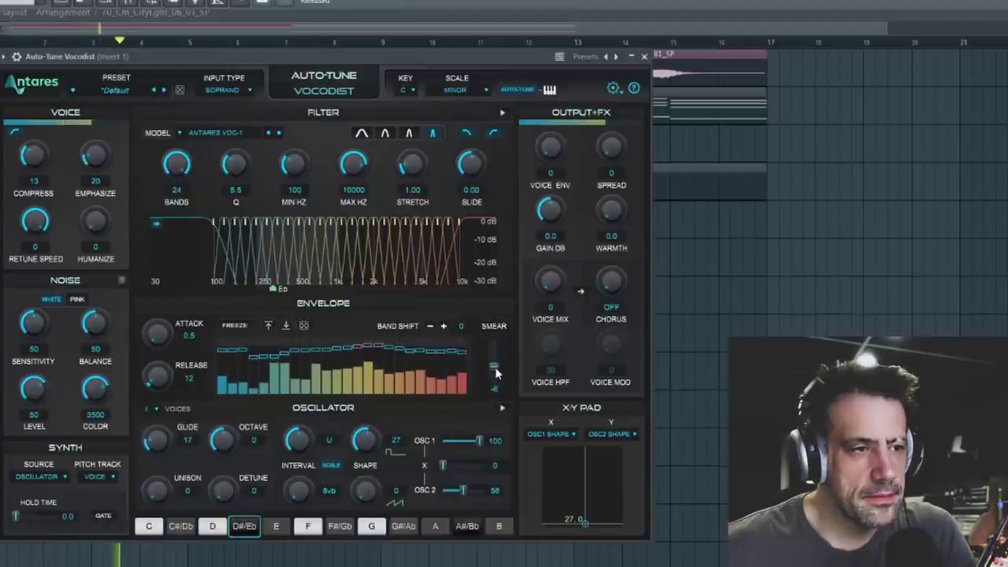
- Restart playback and raise the envelope band shift step by step to +4
left_click_drag(392, 65, 398, 104)
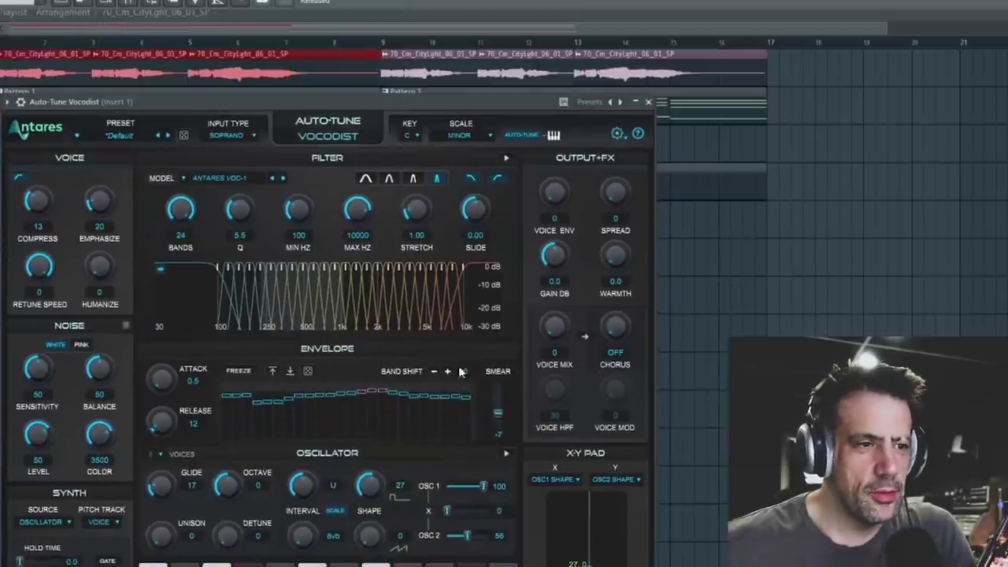
left_click_drag(475, 102, 478, 89)
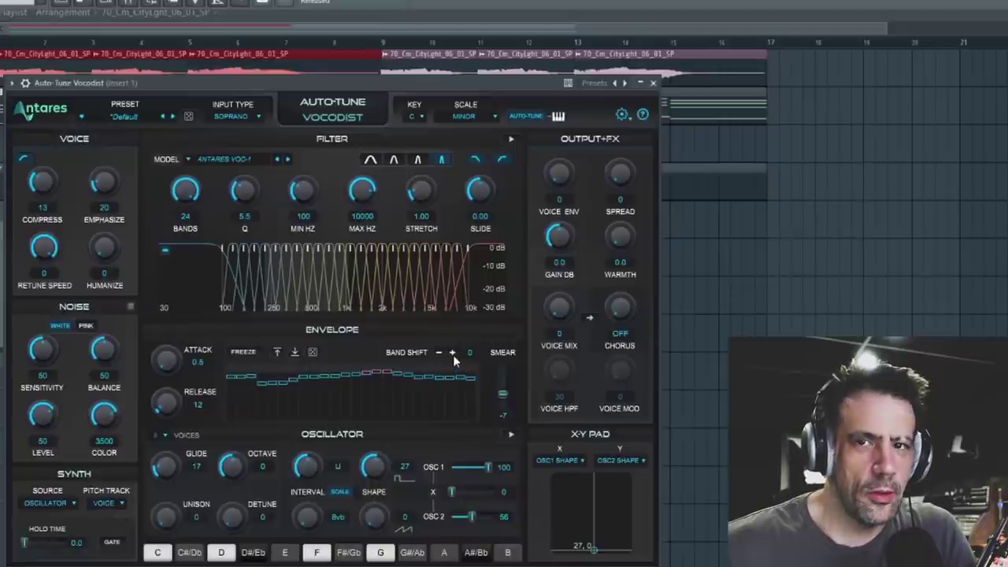
key("space")
left_click(452, 353)
left_click(452, 353)
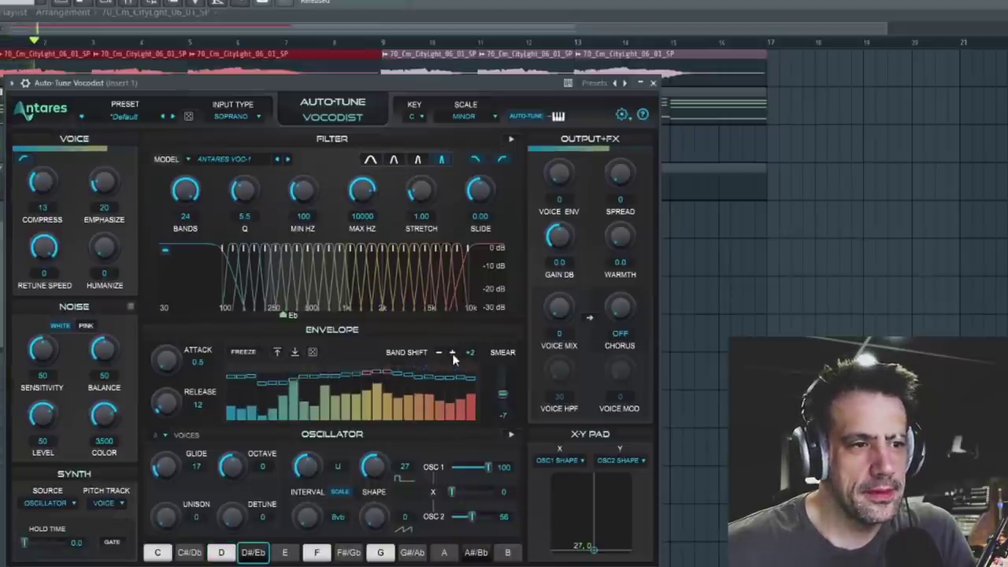
left_click(452, 353)
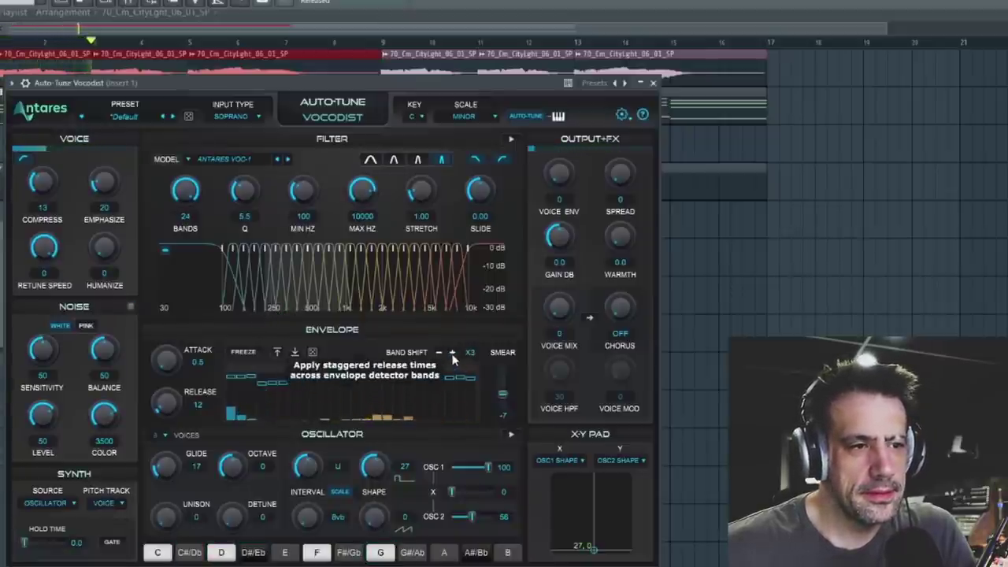
left_click(452, 354)
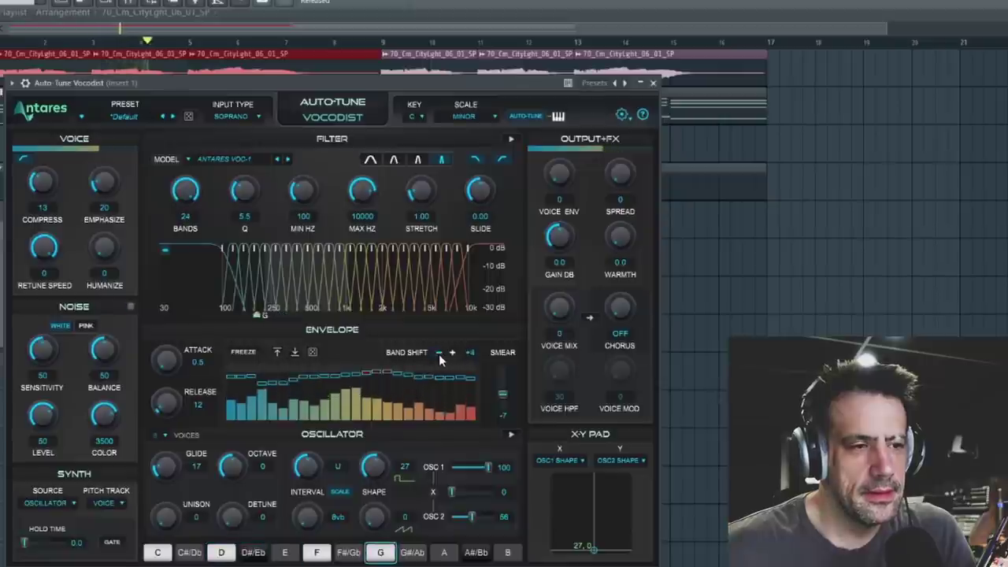
- Lower the envelope band shift to -5 during playback and return it to 0
left_click(439, 353)
left_click(439, 354)
left_click(439, 353)
left_click(439, 354)
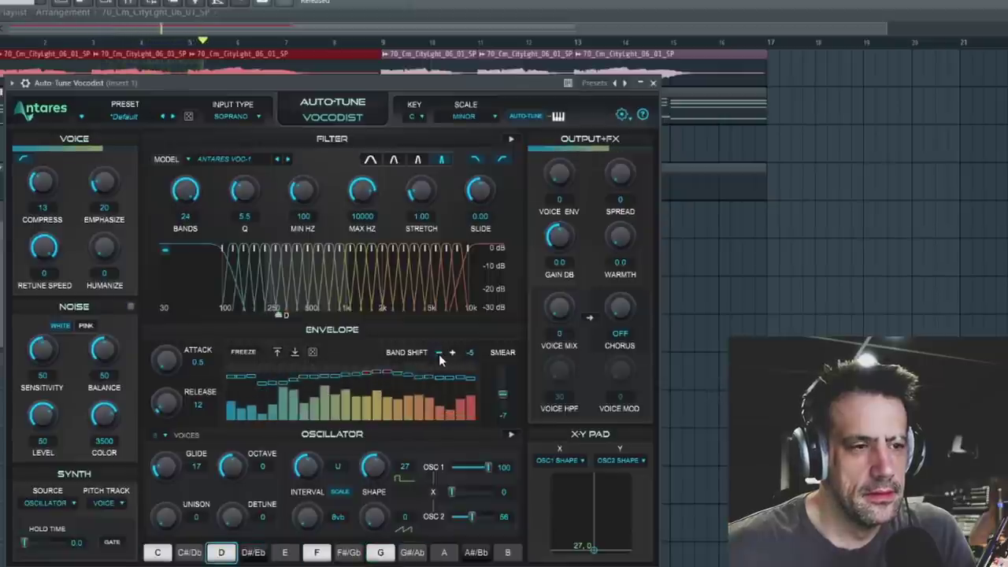
left_click(452, 354)
left_click(452, 353)
left_click(452, 354)
left_click(452, 354)
left_click(452, 354)
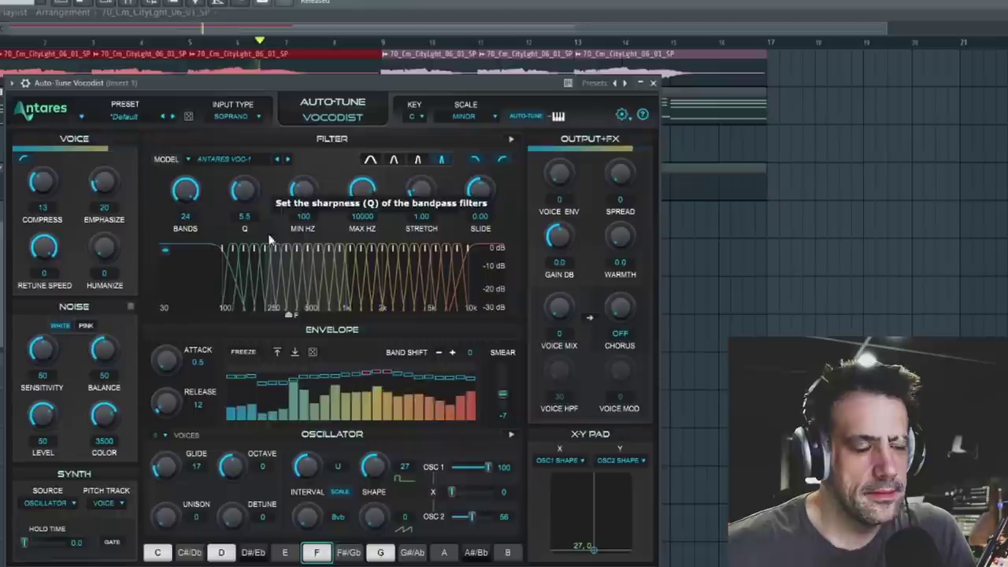
- Set oscillator 1's shape to 32, and the noise level to 60 with sensitivity 56 while the arrangement plays
left_click_drag(374, 472, 376, 466)
left_click_drag(155, 80, 197, 51)
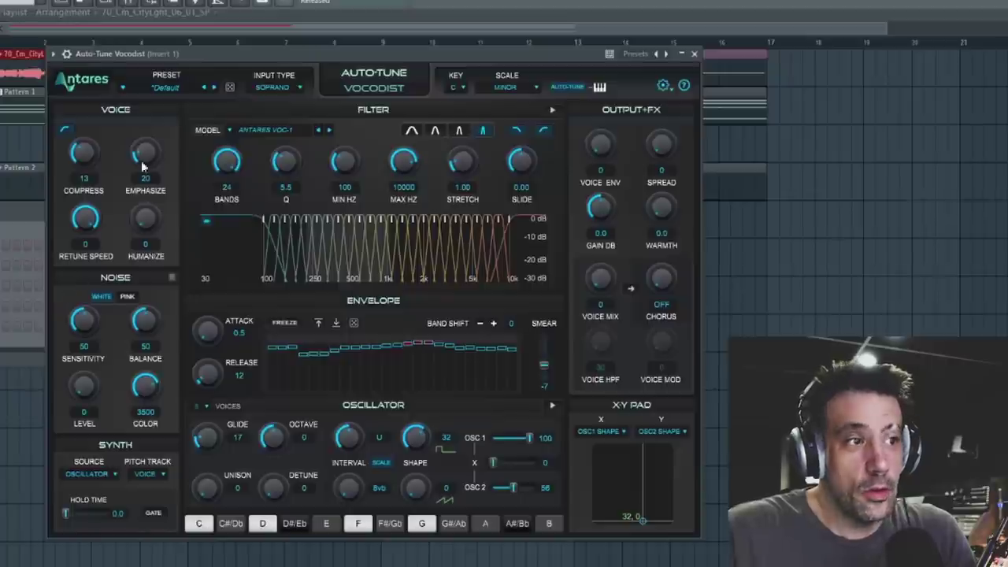
key("space")
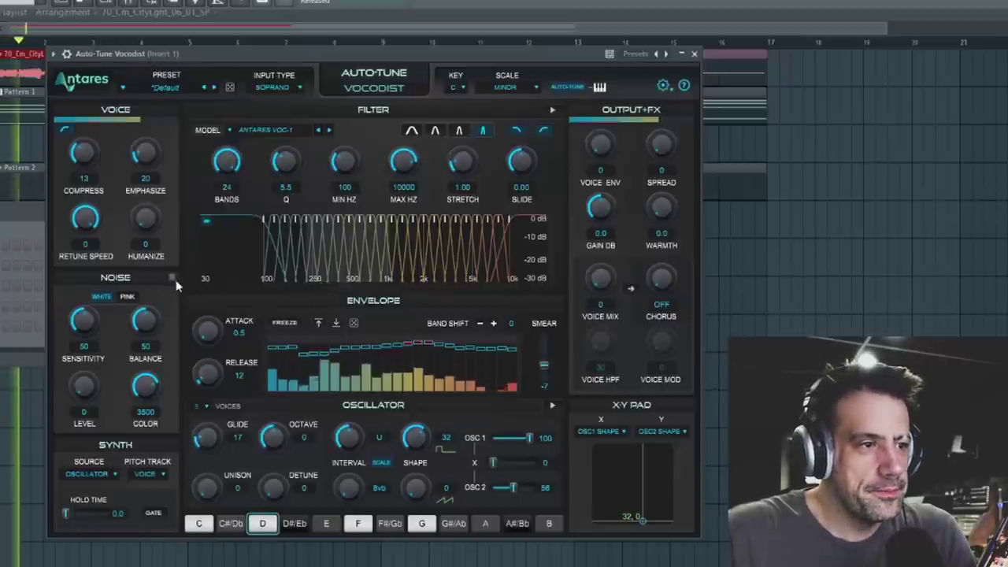
left_click_drag(83, 386, 132, 327)
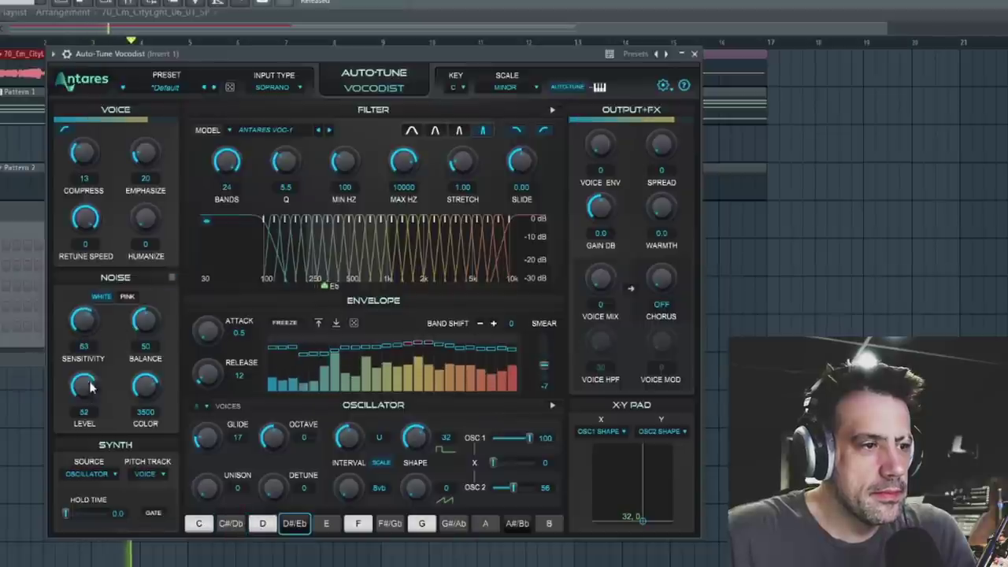
left_click_drag(82, 393, 86, 382)
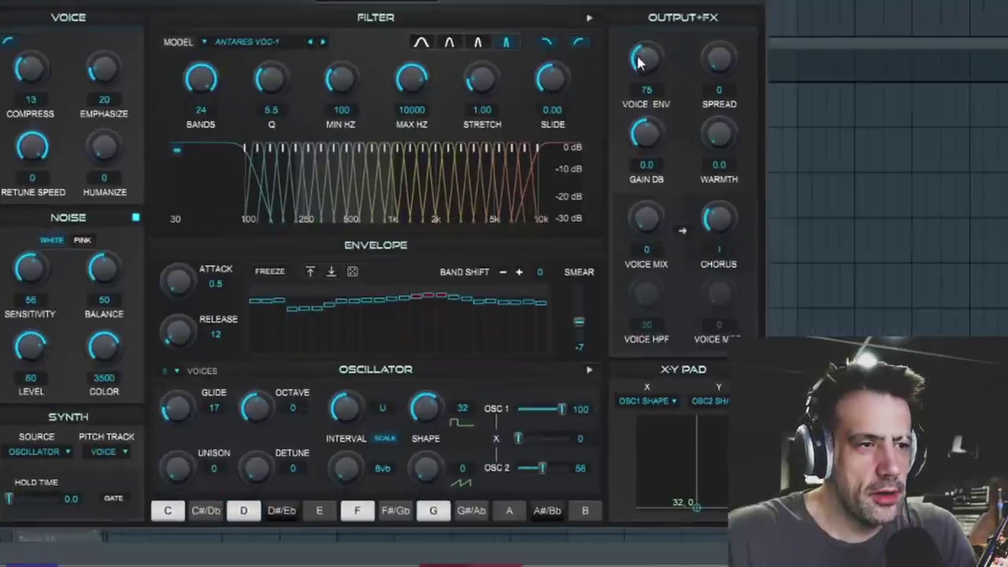
- Set the output voice envelope to 71, spread to 40, warmth to 1.4 and voice mix to 60
left_click_drag(639, 65, 646, 67)
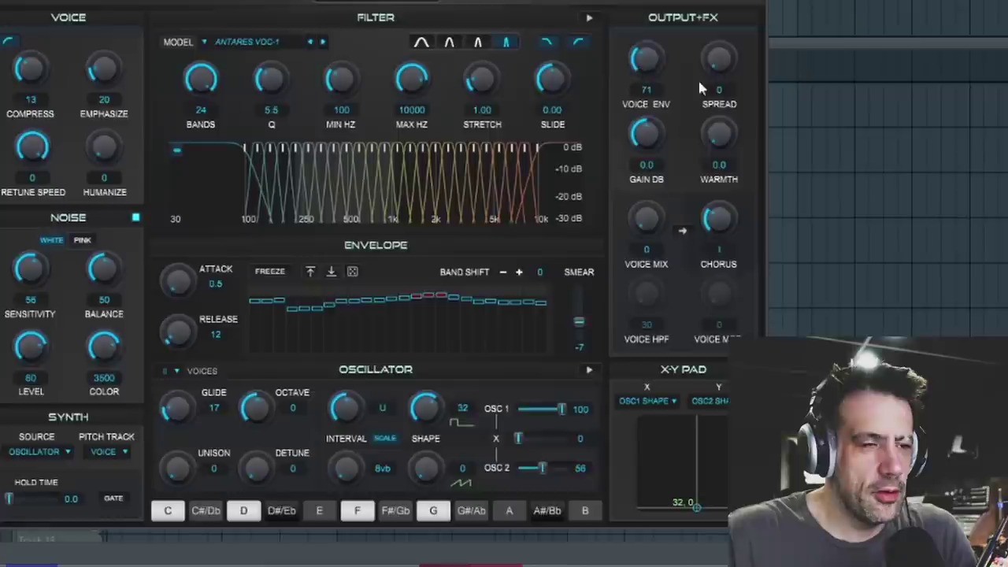
left_click_drag(720, 56, 720, 46)
left_click_drag(730, 113, 719, 106)
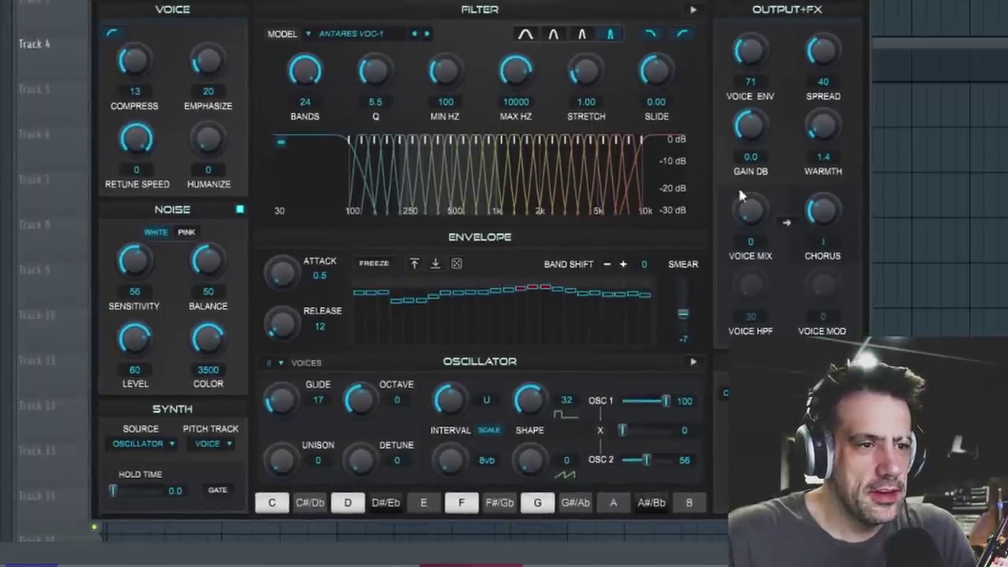
left_click_drag(753, 192, 749, 110)
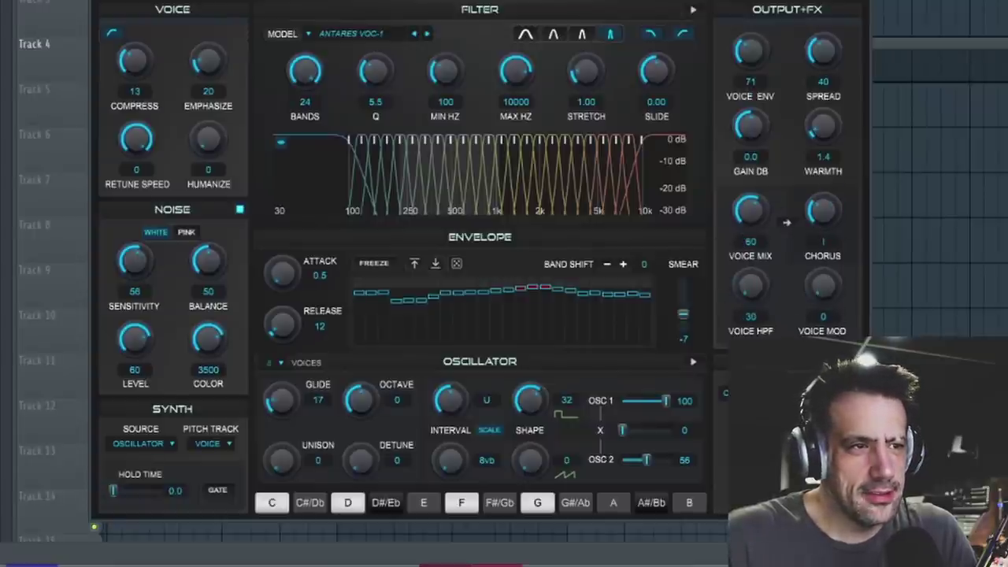
key("space")
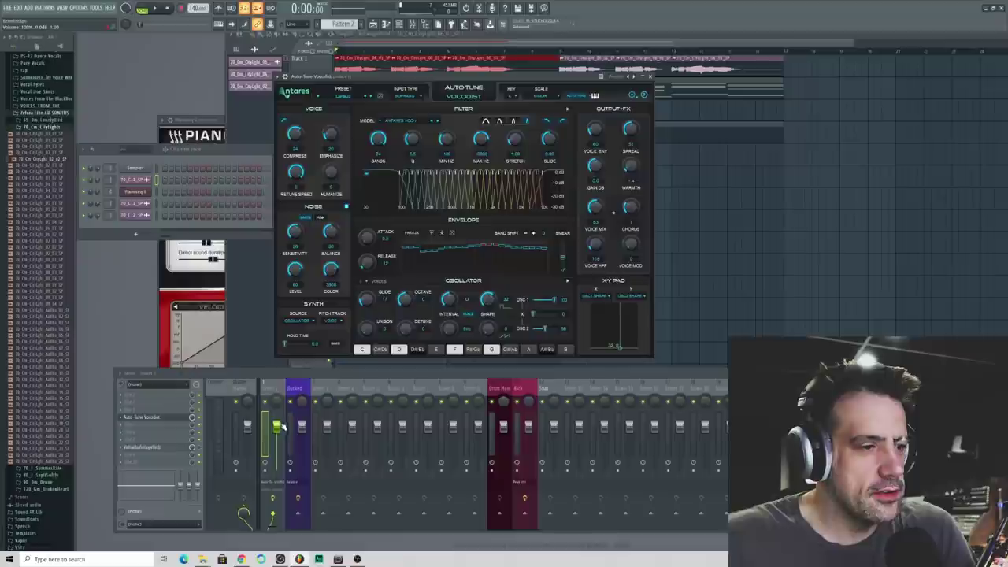
- Play the arrangement and lower the vocoder's output spread while listening
key("space")
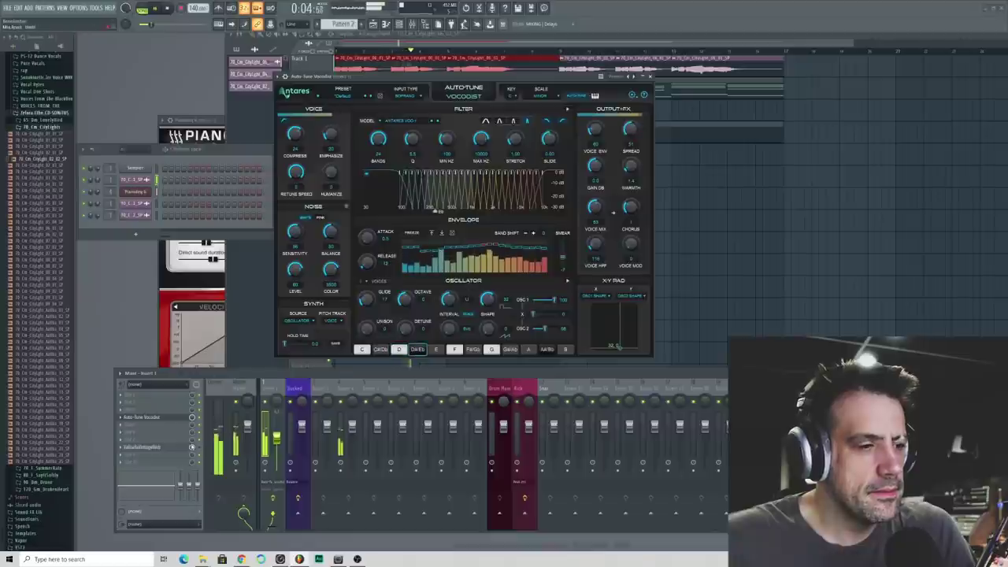
left_click_drag(629, 128, 628, 160)
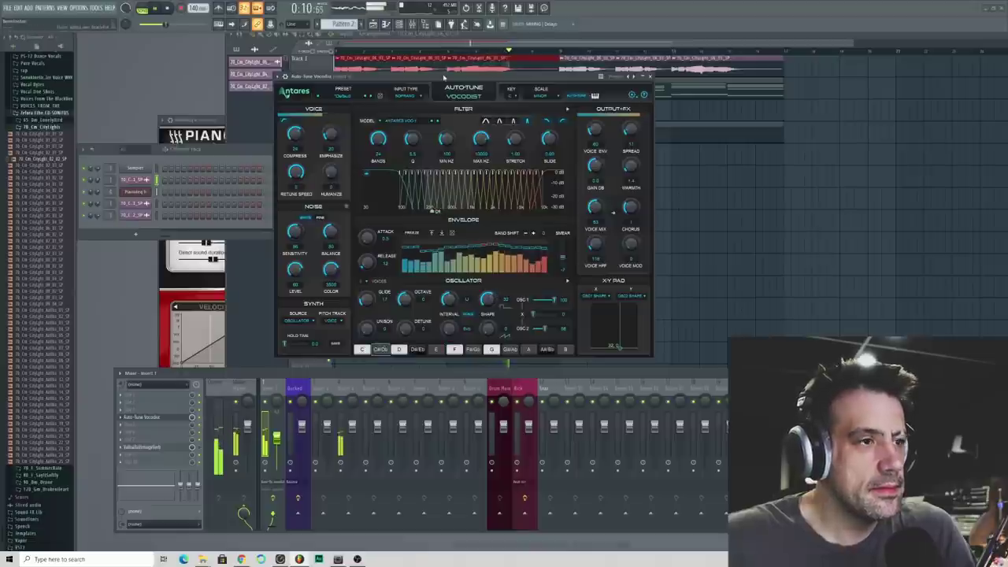
left_click_drag(472, 76, 466, 60)
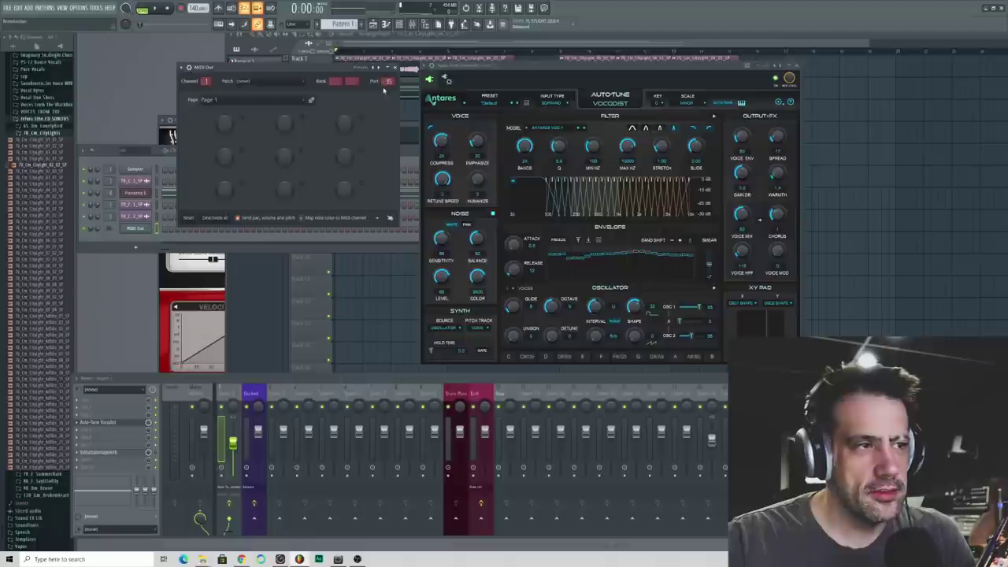
- Check the vocoder's MIDI input port in its wrapper settings against the MIDI Out port, and return to the vocoder interface
left_click(452, 81)
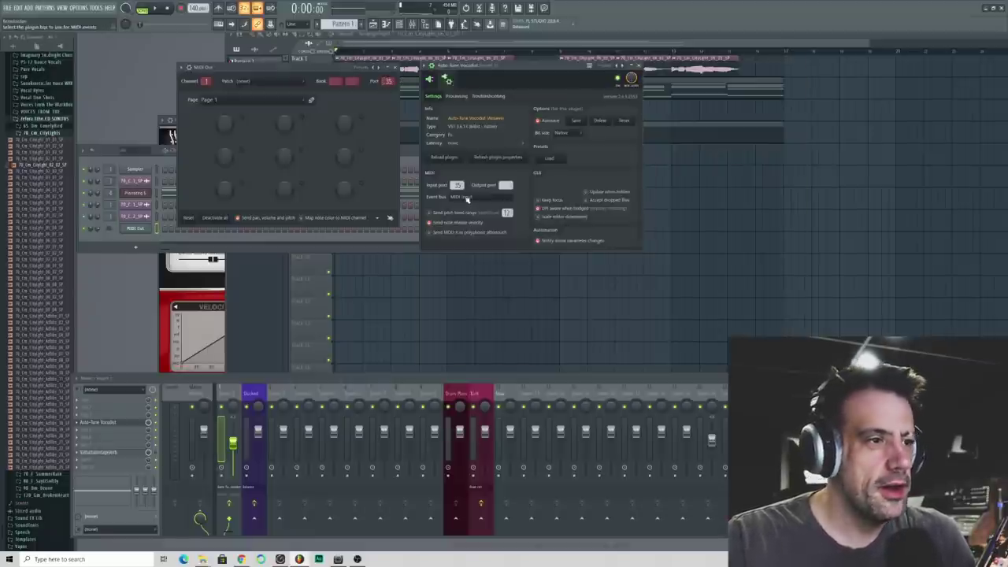
left_click(429, 85)
mouse_move(298, 68)
left_mouse_down()
mouse_move(304, 127)
mouse_move(312, 84)
mouse_move(309, 99)
mouse_move(300, 68)
left_mouse_up()
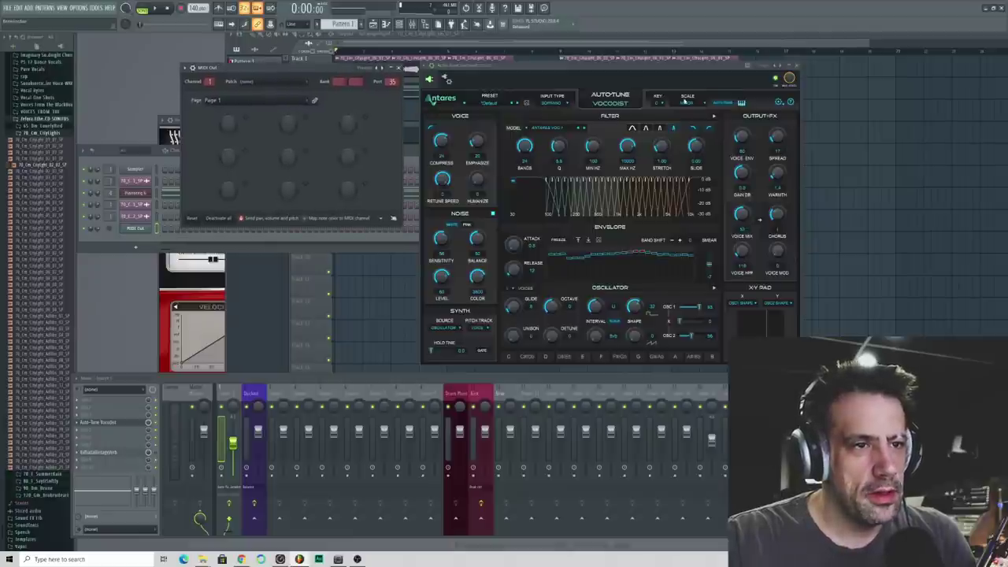
mouse_move(589, 77)
left_mouse_down()
mouse_move(588, 87)
mouse_move(574, 72)
left_mouse_up()
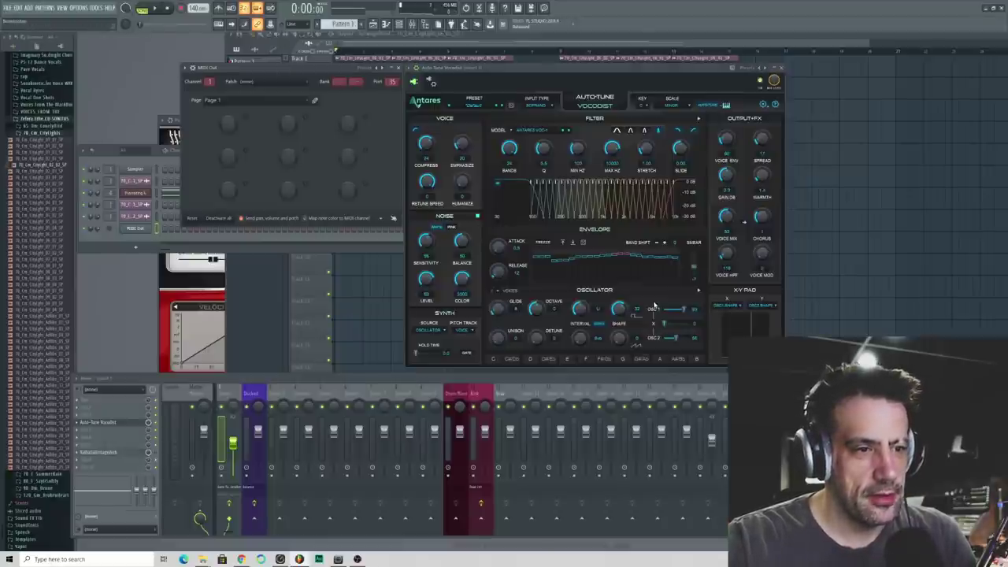
- Play the arrangement from the start to audition the vocoder driven by the MIDI Out melody in Pattern 2
left_click(155, 9)
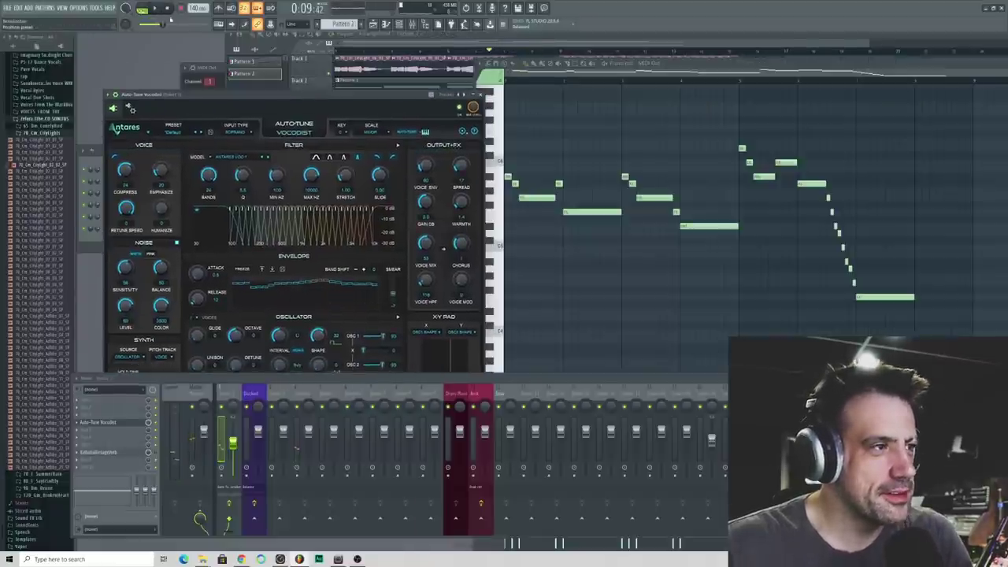
key("space")
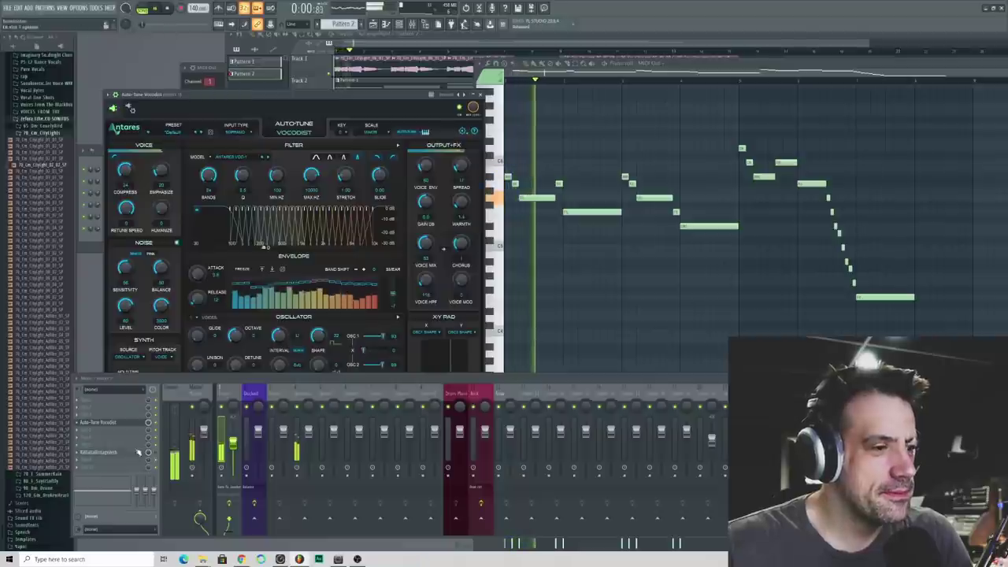
left_click_drag(294, 100, 298, 68)
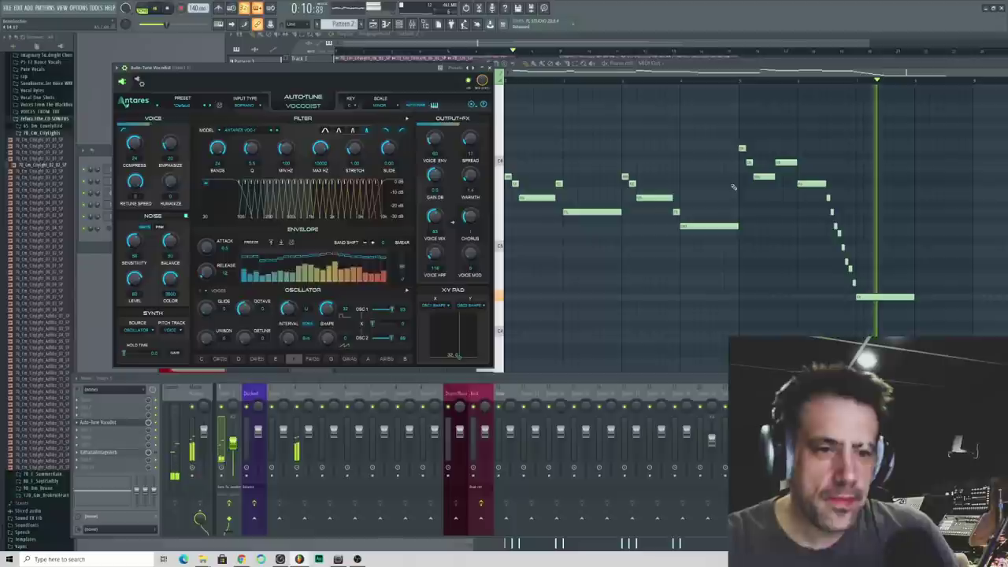
key("space")
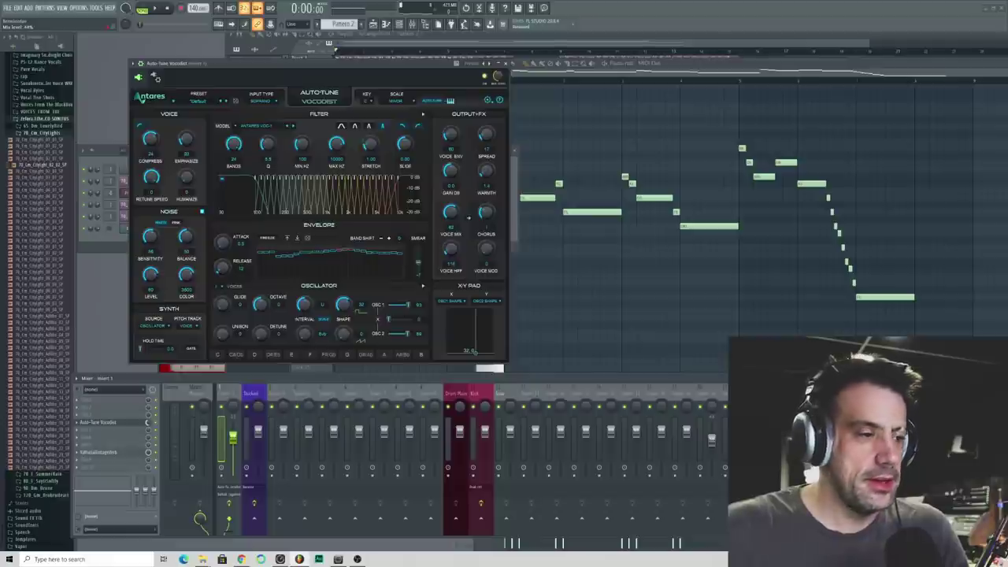
- Set the ValhallaVintageVerb decay on the vocal track to 5.34 s and mix to 23.6 %, and close the reverb
left_click(134, 453)
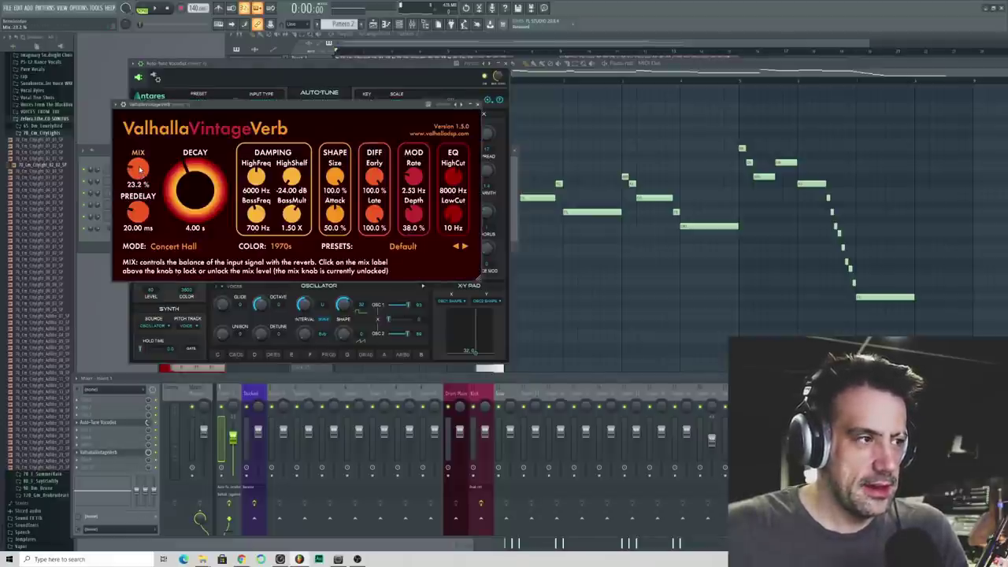
left_click_drag(195, 189, 195, 175)
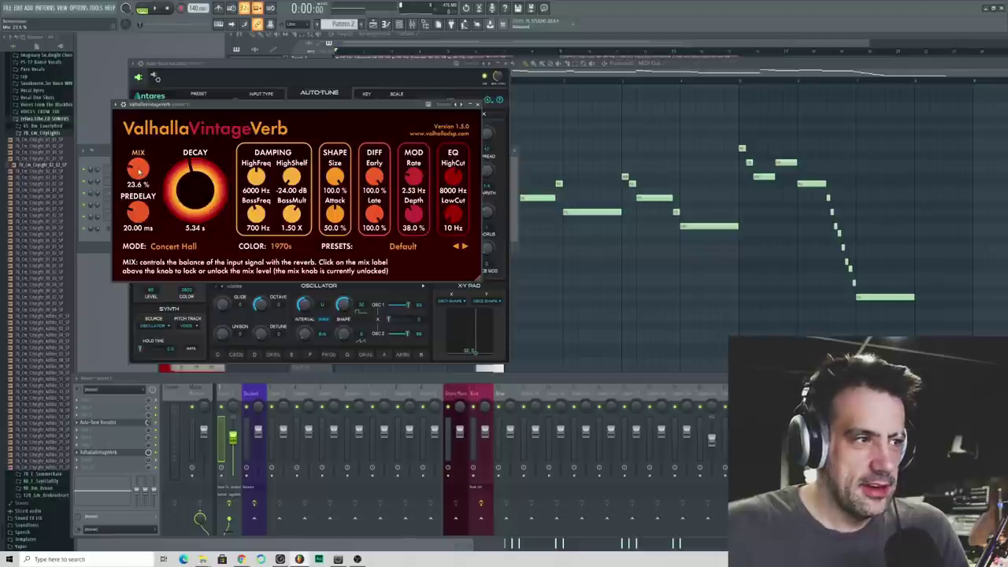
left_click(477, 103)
left_click_drag(383, 63, 375, 57)
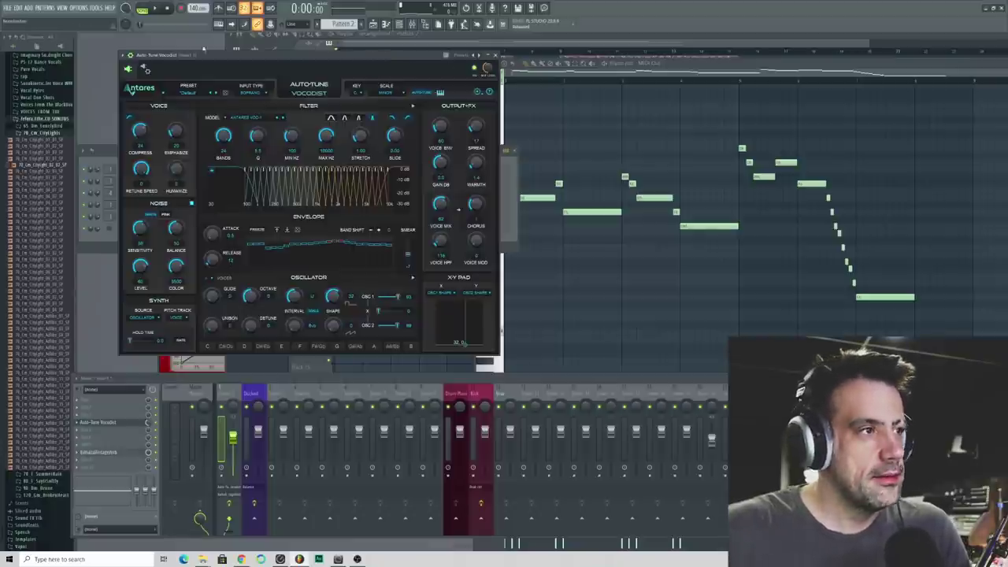
- Move the second Pattern 2 clip on Track 4 earlier during playback, aligning it with the start of the second vocal section
key("F5")
key("space")
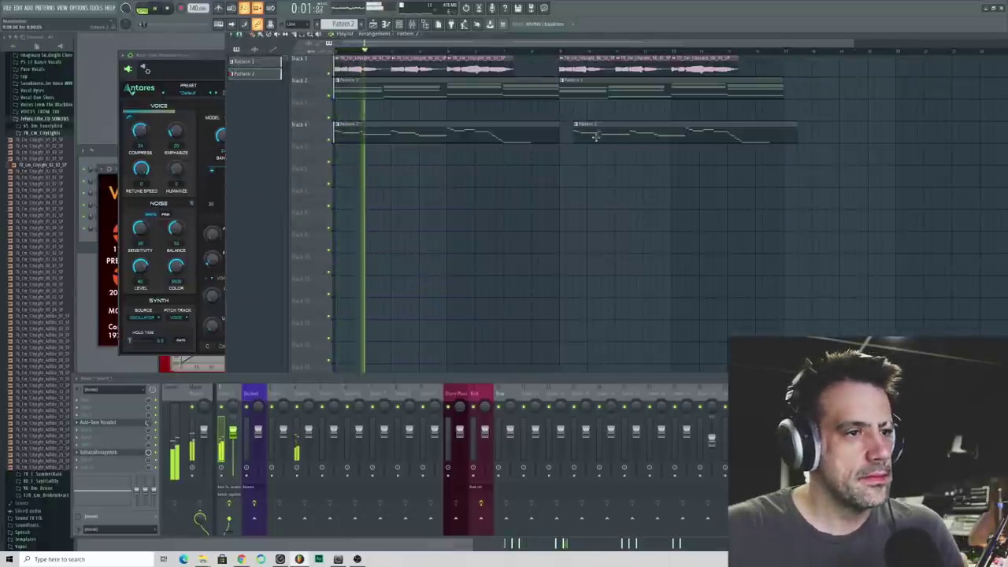
left_click_drag(596, 135, 582, 135)
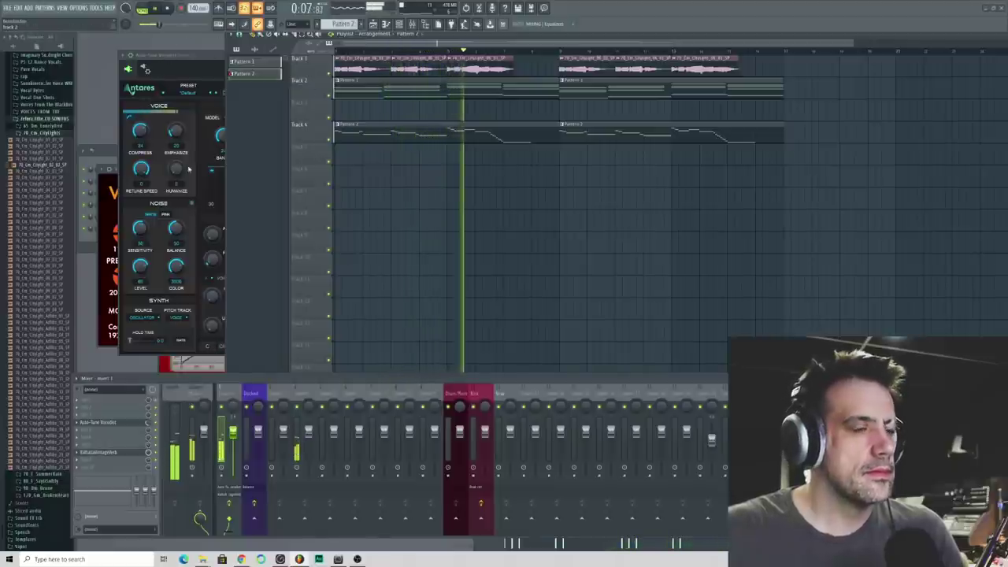
left_click_drag(185, 59, 209, 59)
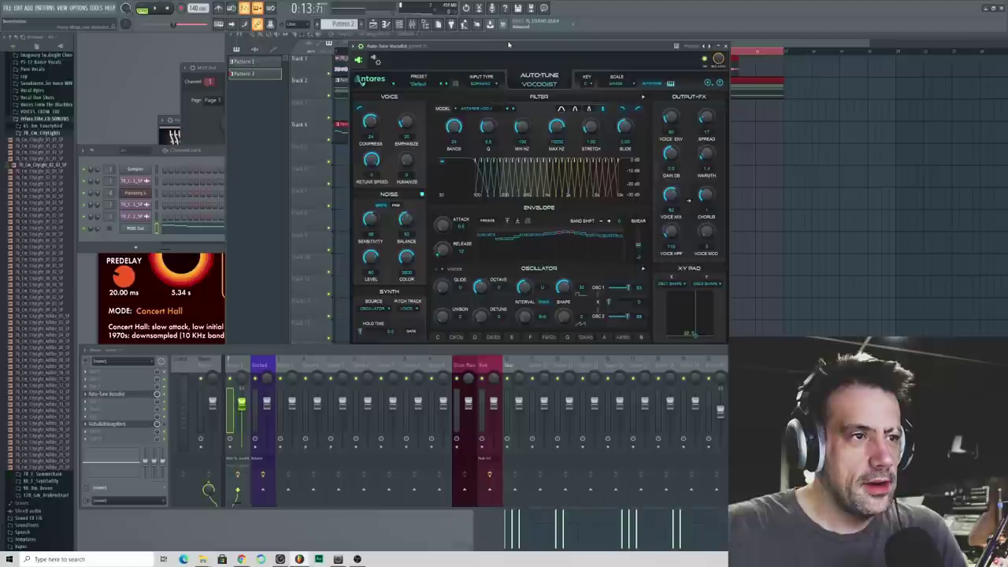
- Switch the vocoder's synth source from Oscillator to Side Chain
left_click_drag(510, 45, 463, 42)
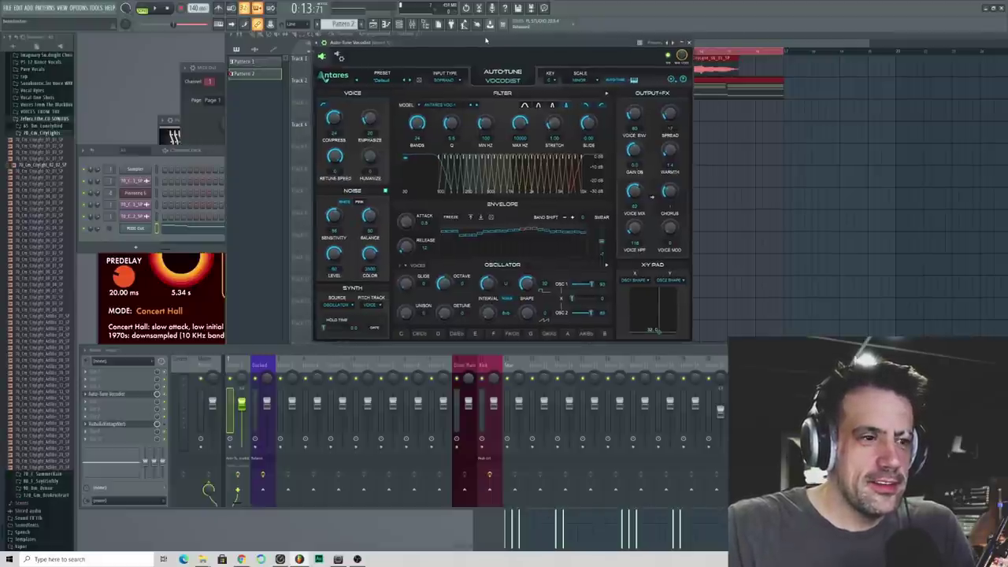
left_click_drag(482, 38, 483, 35)
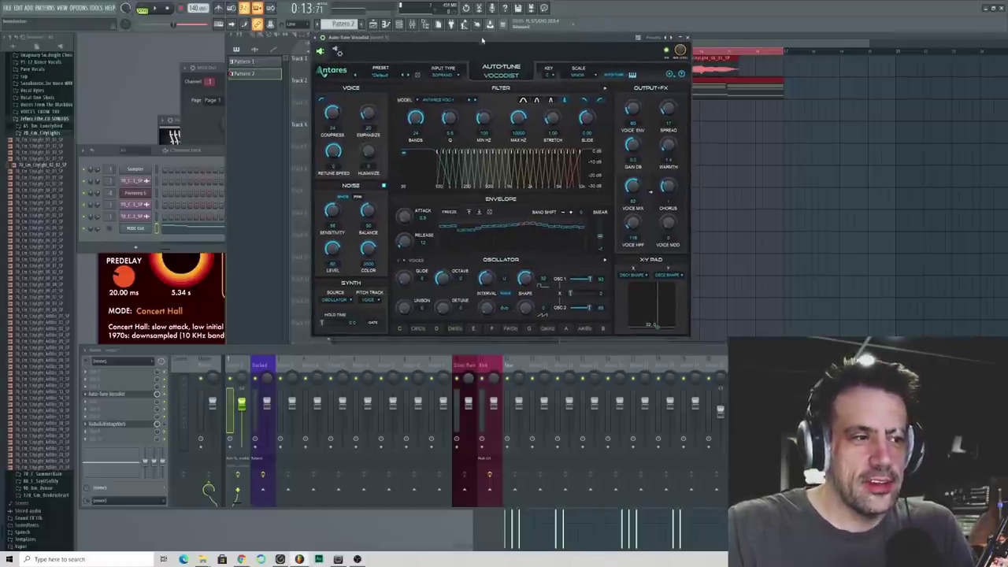
left_click(339, 300)
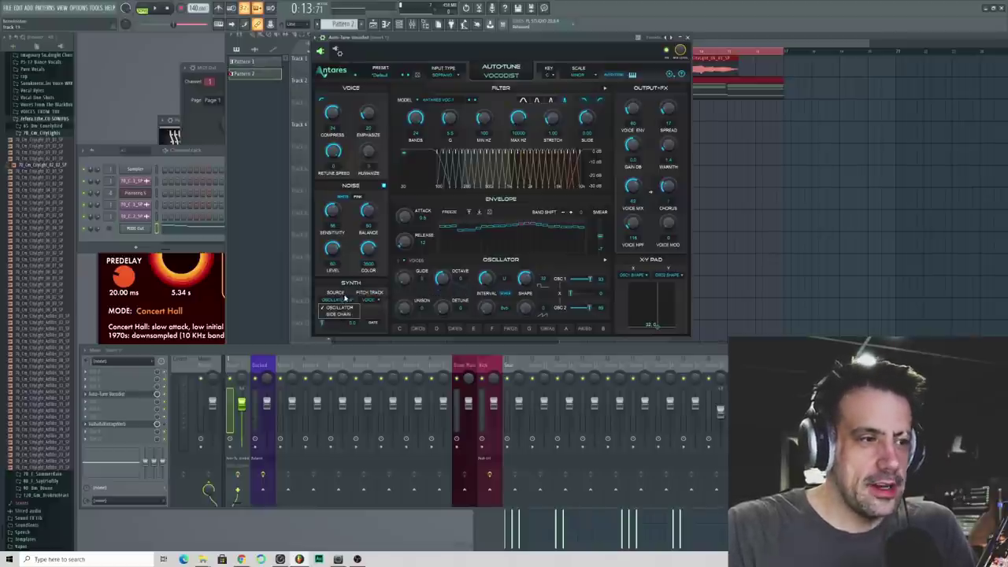
left_click(337, 314)
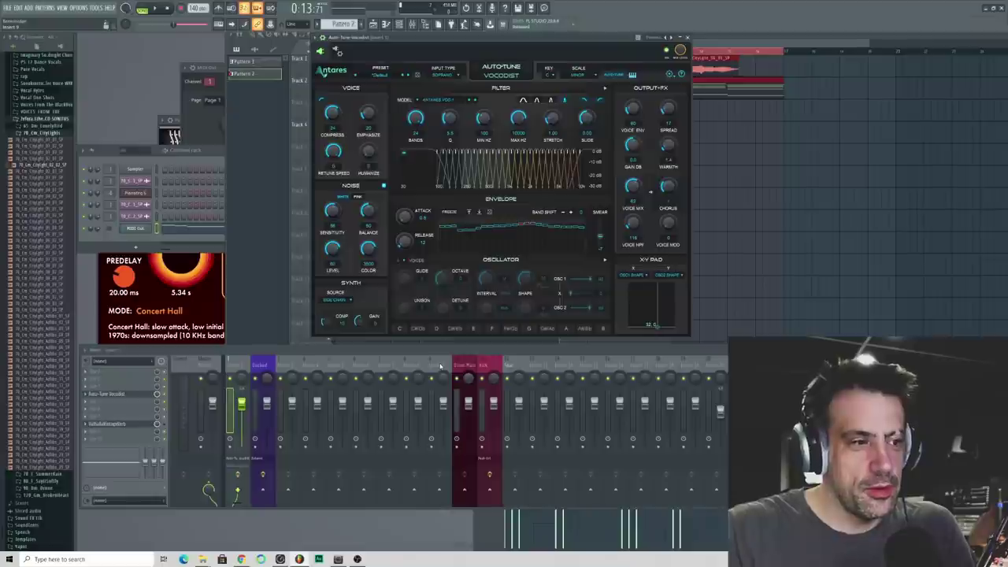
left_click_drag(445, 45, 455, 44)
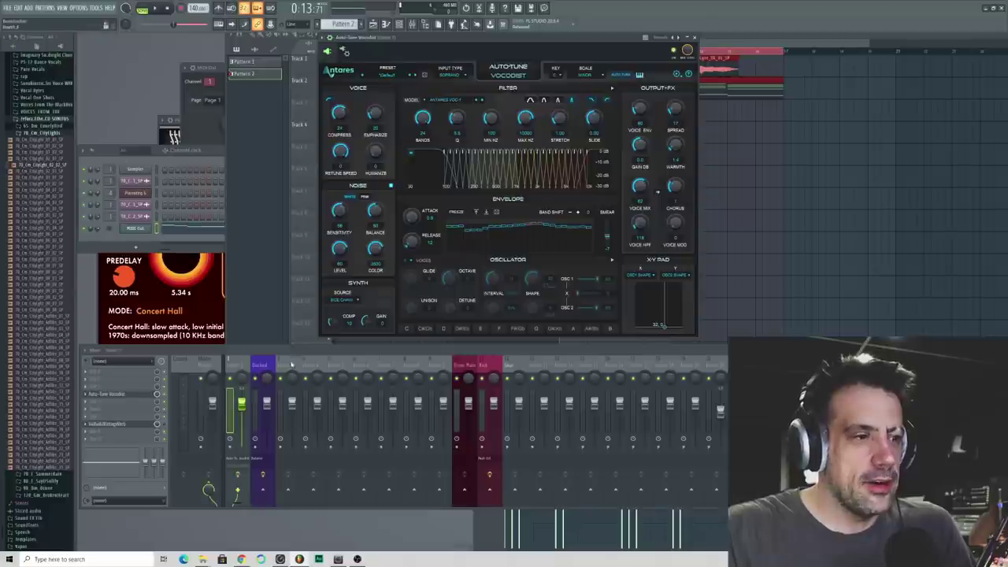
- Rename mixer track Insert 3 as "voice"
left_click(288, 365)
right_click(304, 323)
left_click(341, 364)
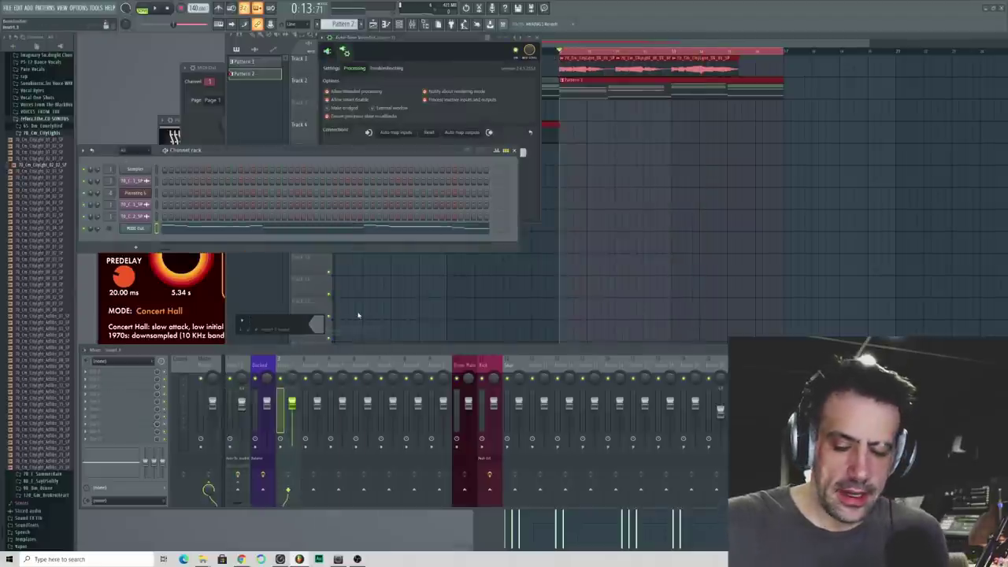
type("voice")
key("Return")
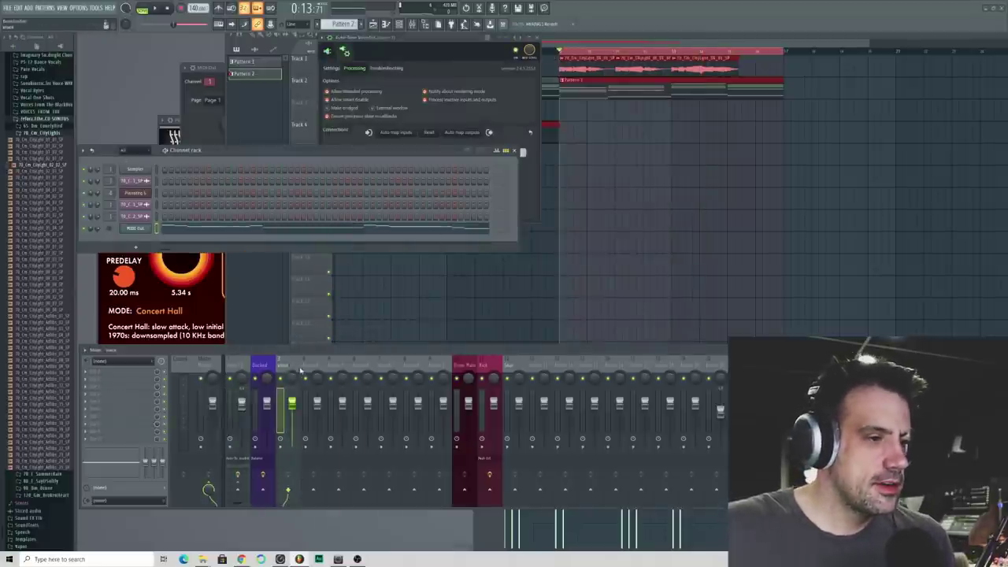
- Rename mixer track Insert 4 as "carrier"
right_click(323, 364)
left_click(349, 337)
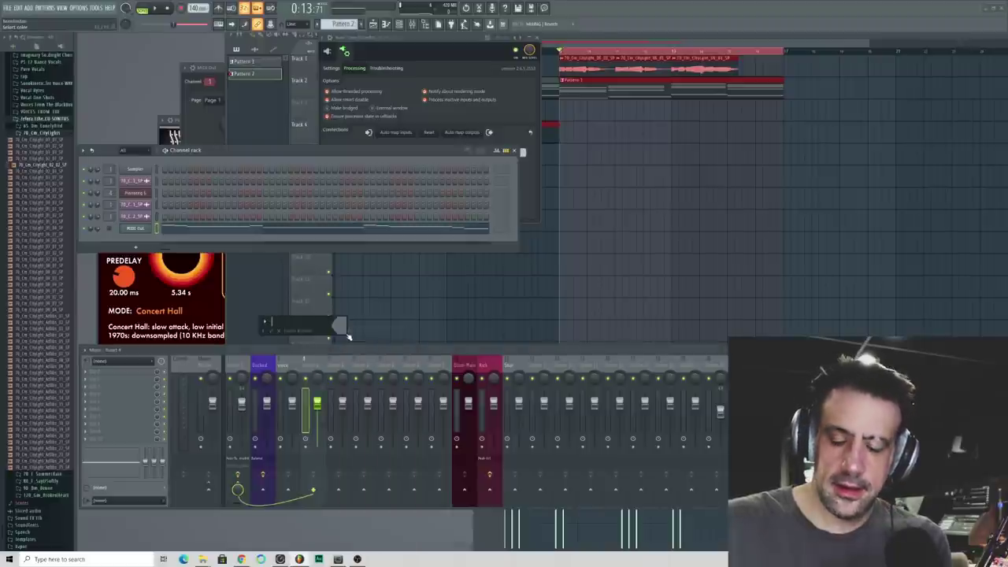
type("carr")
key("Return")
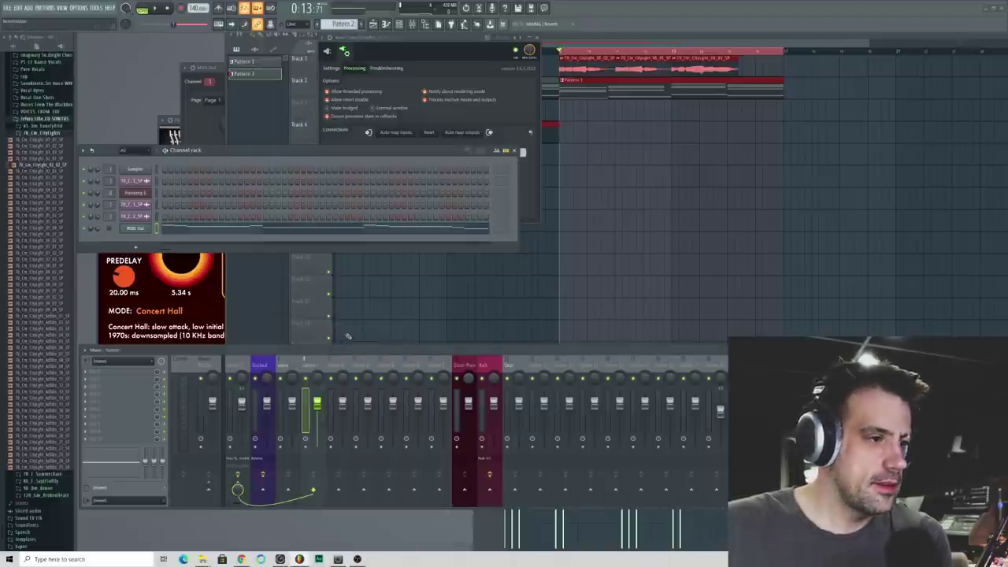
- Route the CityLight vocal sample channels to the voice mixer track
left_click(281, 367)
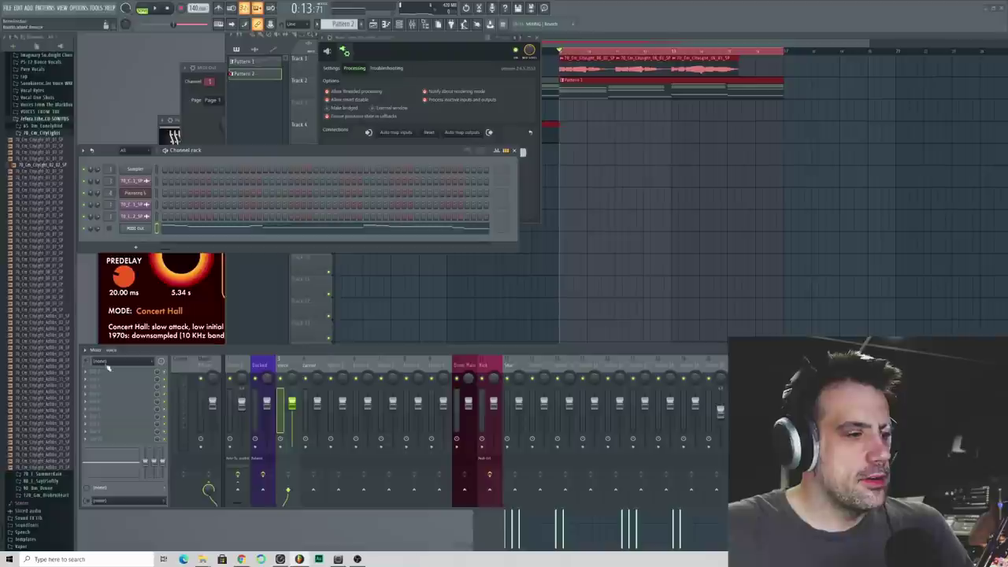
scroll(110, 205, "down", 1)
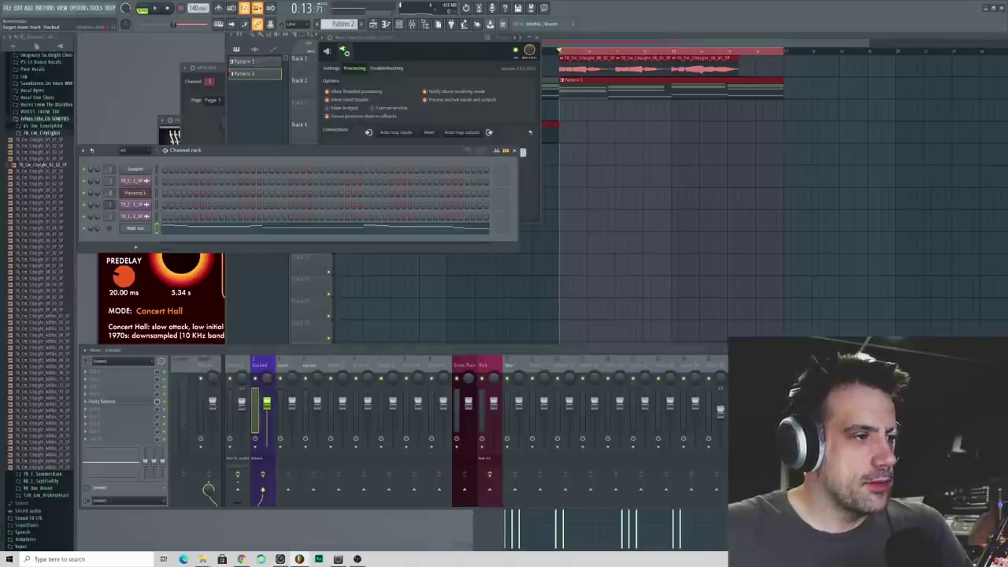
scroll(111, 204, "up", 1)
scroll(111, 205, "down", 1)
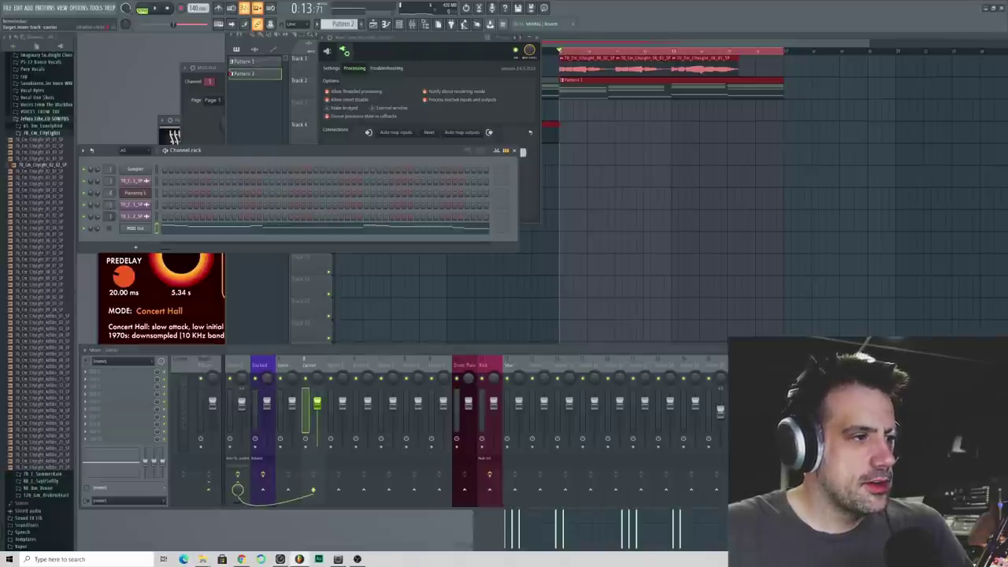
scroll(110, 204, "up", 1)
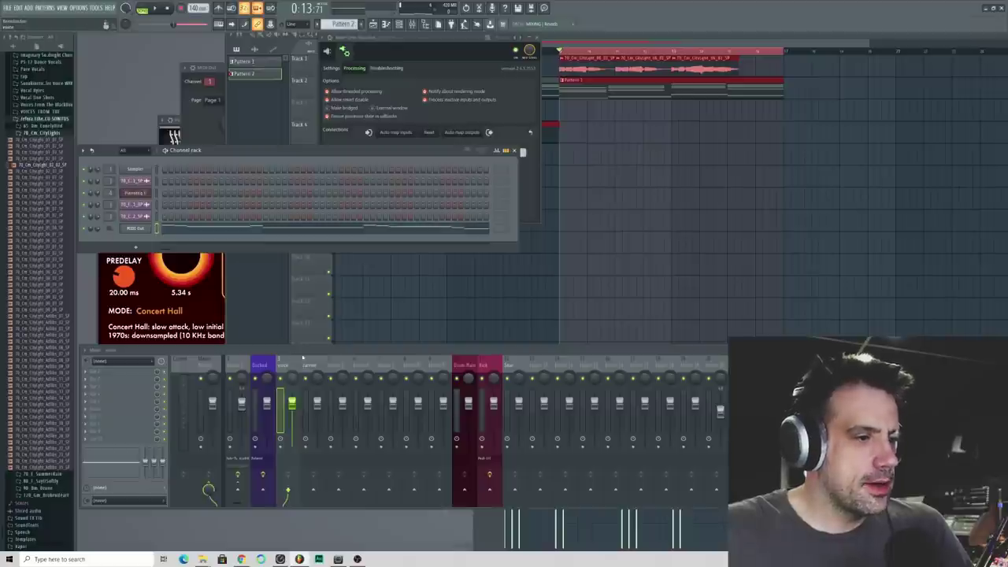
- Route the voice mixer track only to Insert 1, which holds the Auto-Tune Vocodist
left_click(306, 364)
left_click(281, 367)
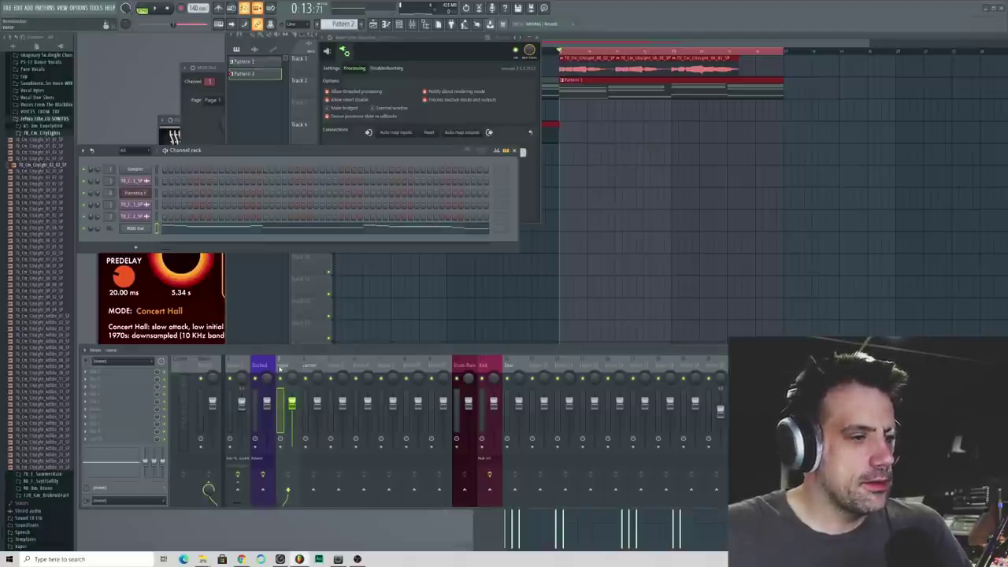
left_click(236, 367)
left_click(282, 365)
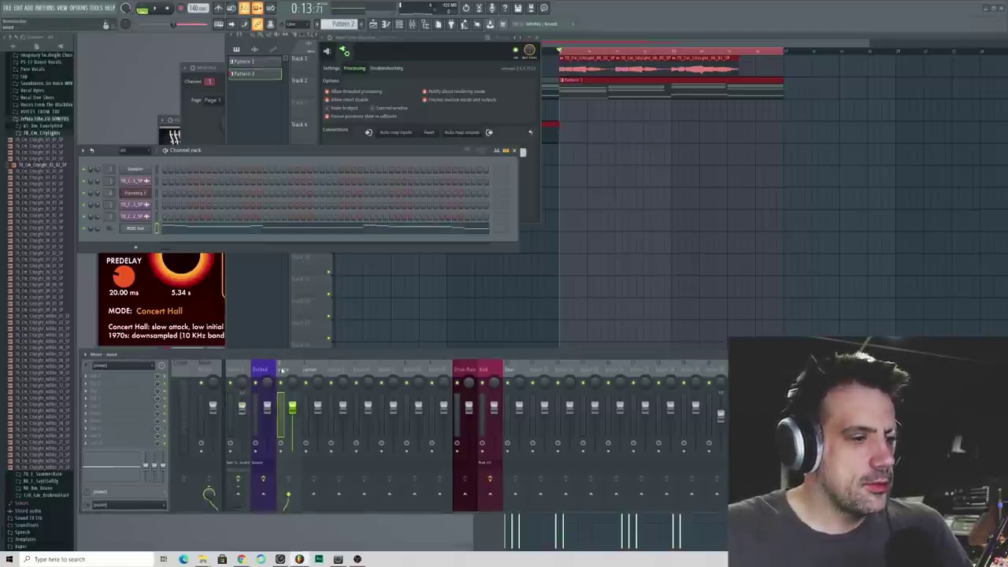
right_click(238, 495)
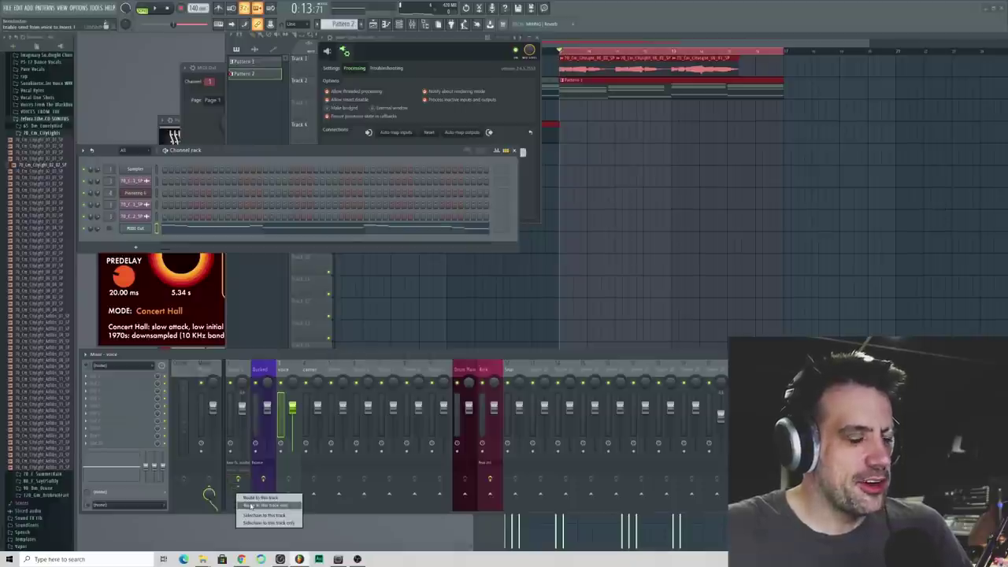
left_click(250, 505)
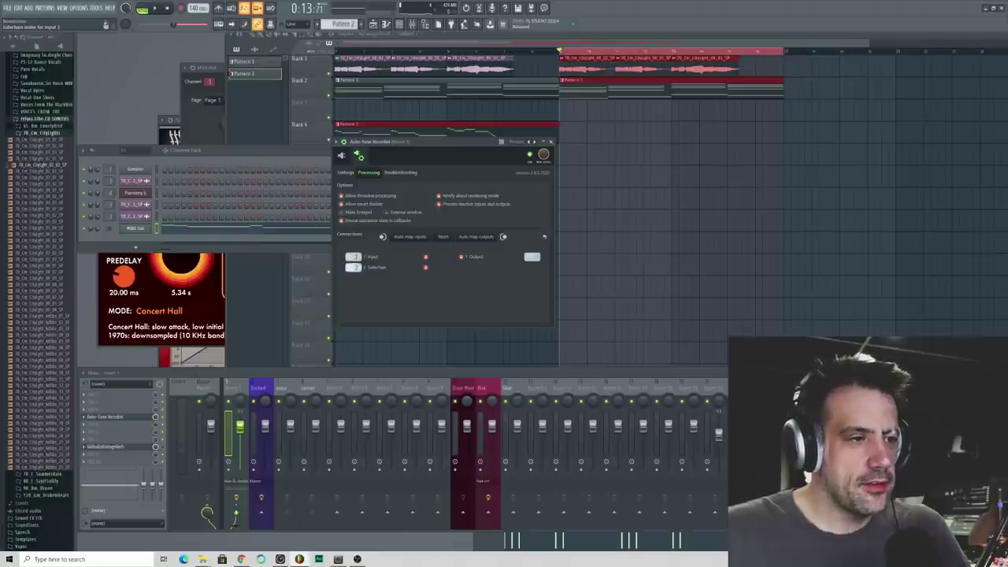
- Show the Vocodist's plug-in controls and set the side-chain synth's Comp to 32
left_click(343, 157)
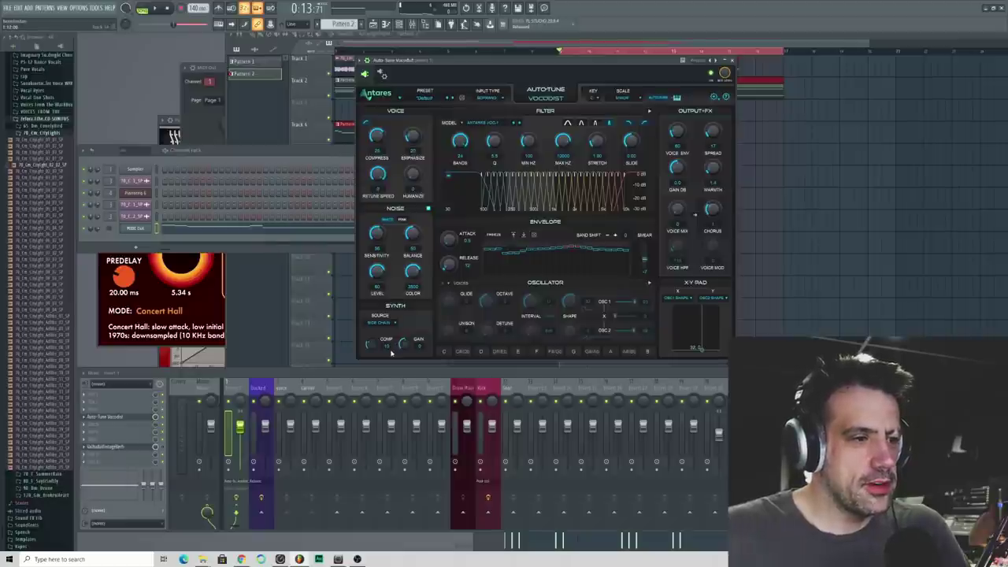
left_click_drag(373, 345, 371, 358)
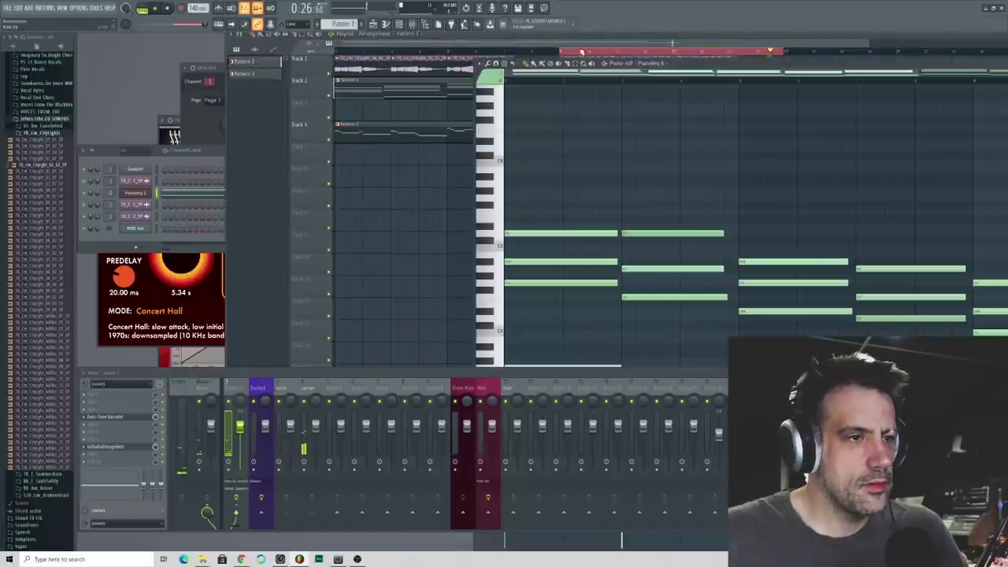
- Transpose all the Pianoteq 6 chord notes up an octave in the piano roll and audition them with the vocal
left_click(581, 52)
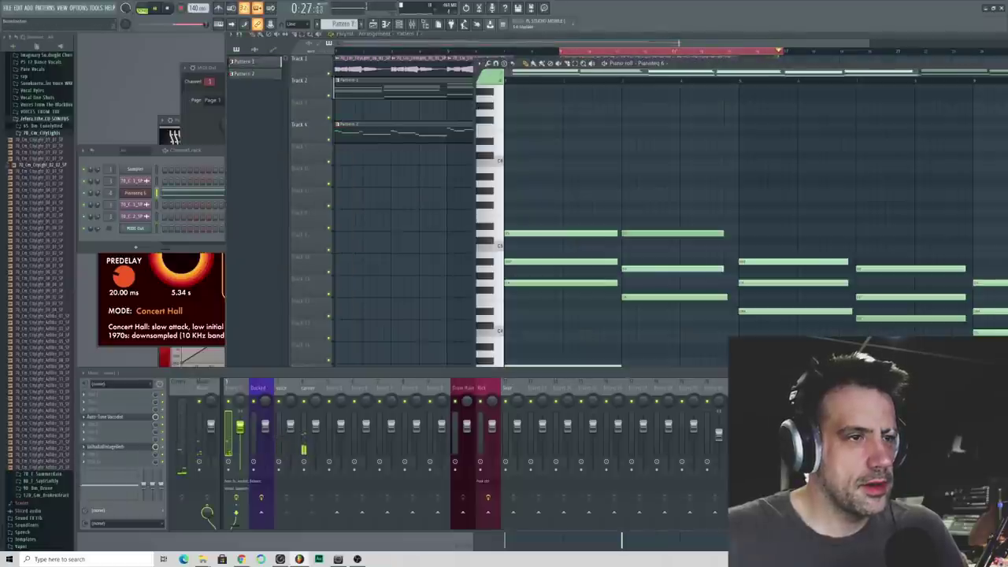
scroll(499, 138, "down", 4)
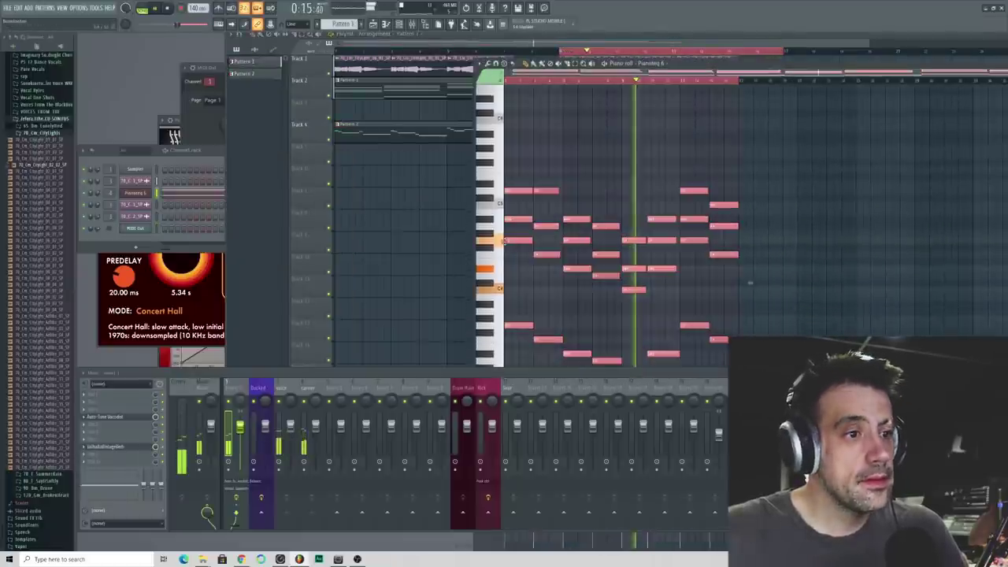
key("space")
scroll(520, 158, "up", 3)
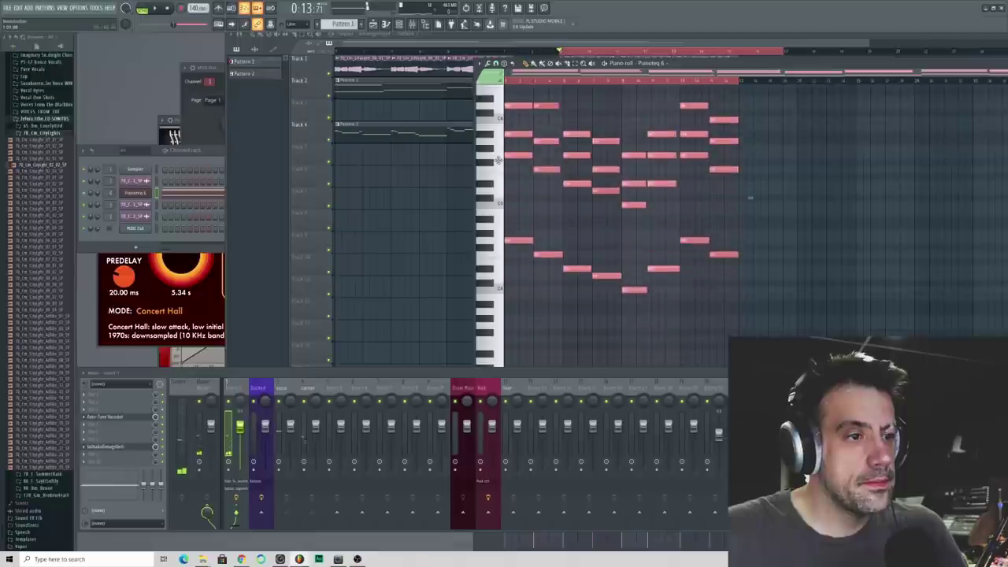
key("space")
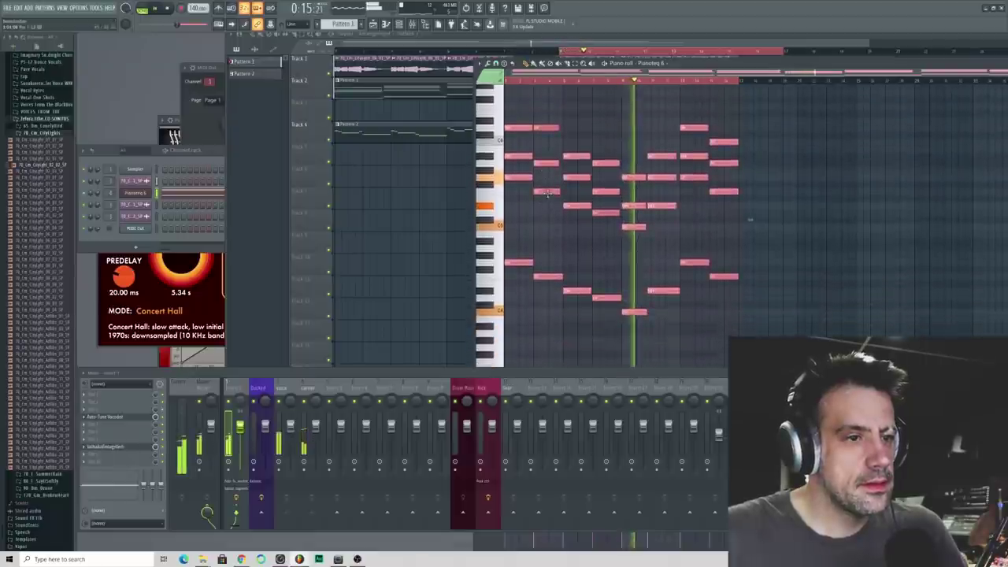
key("space")
- Add a 3x Osc channel routed to the carrier mixer track and copy the Pianoteq 6 chord notes into it
left_click(138, 241)
left_click_drag(138, 242, 136, 245)
left_click(111, 241)
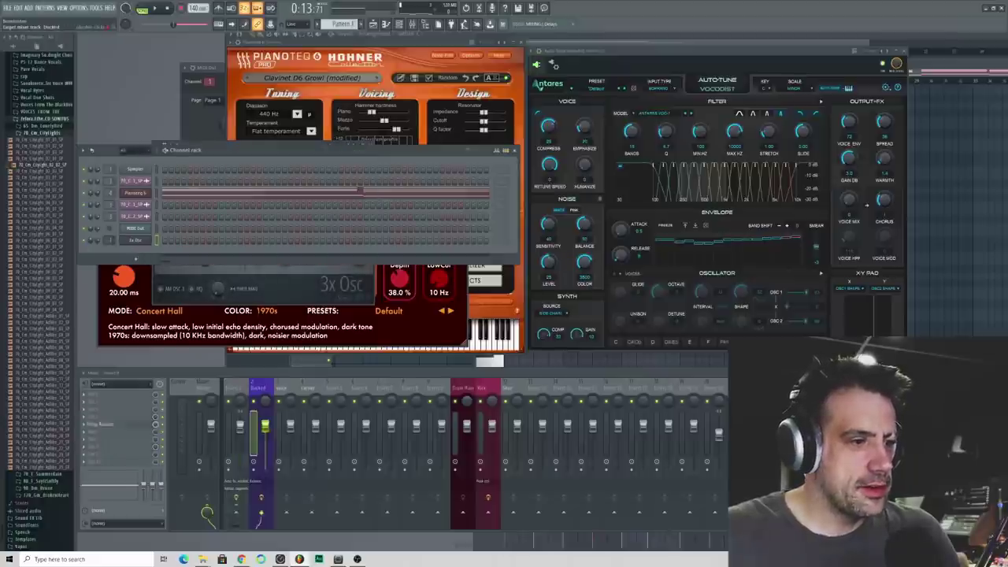
left_click(140, 242)
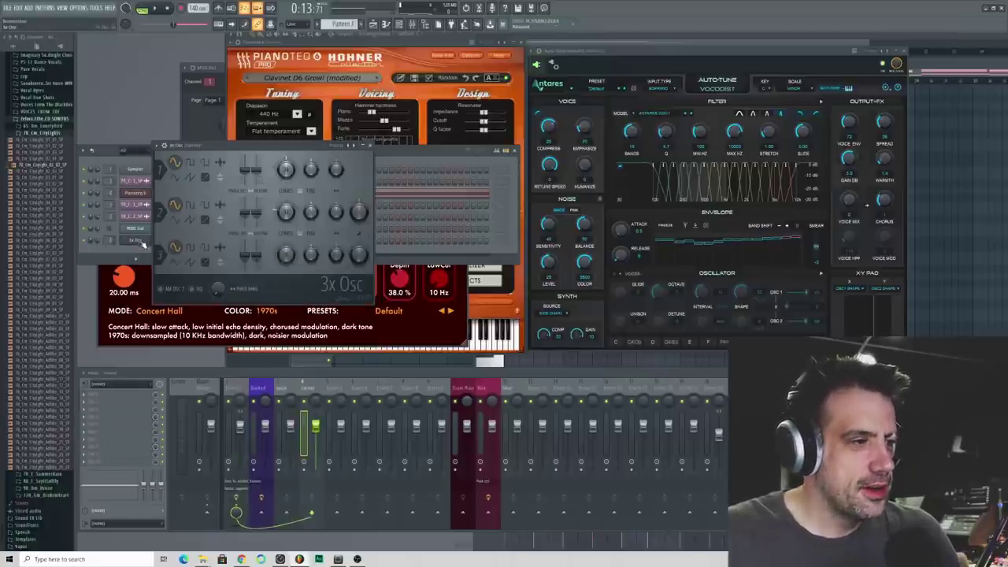
left_click_drag(260, 145, 449, 99)
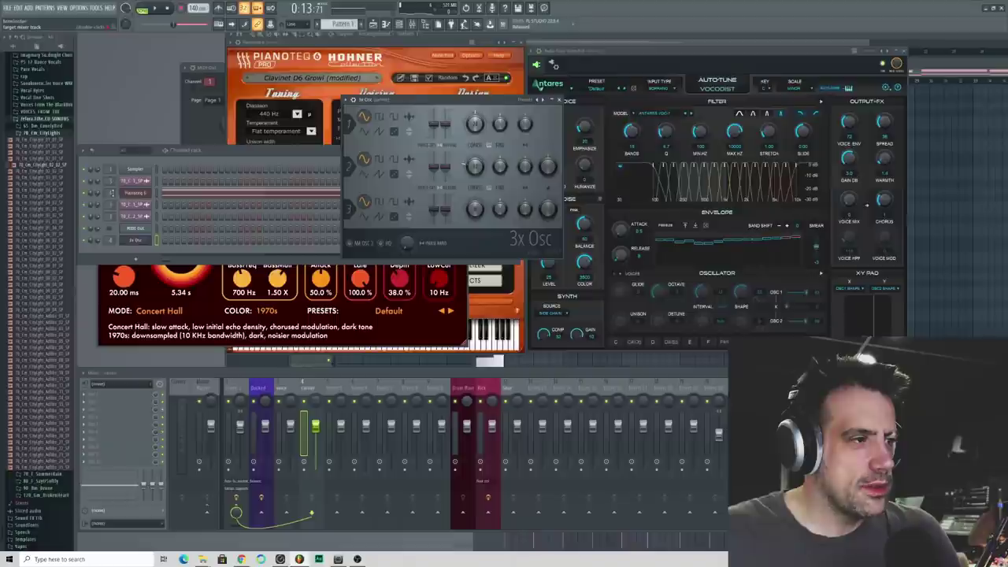
left_click(156, 200)
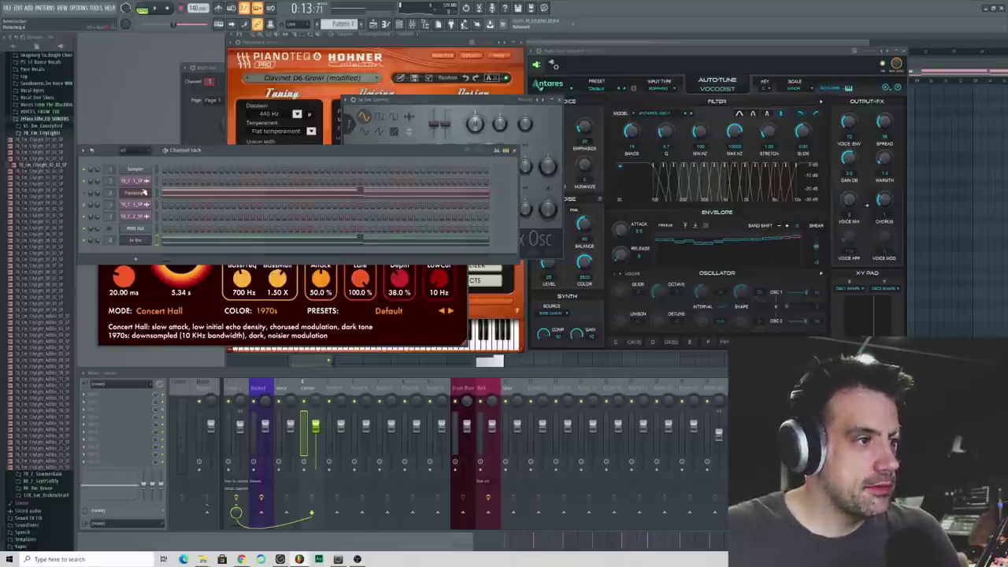
- Change the waveform of the first 3x Osc oscillator and check the instrument's volume envelope settings
left_click(543, 167)
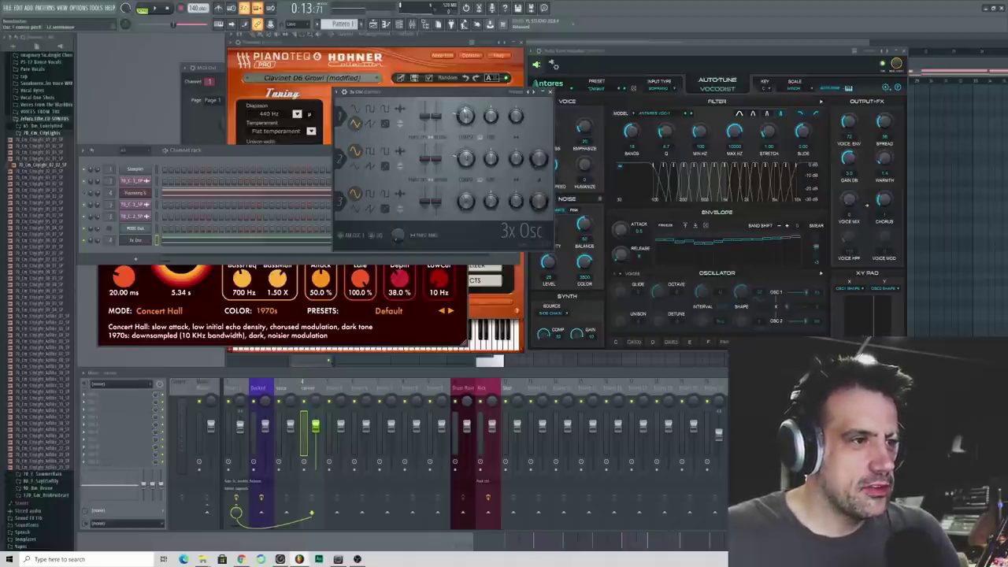
left_click(348, 96)
left_click(378, 105)
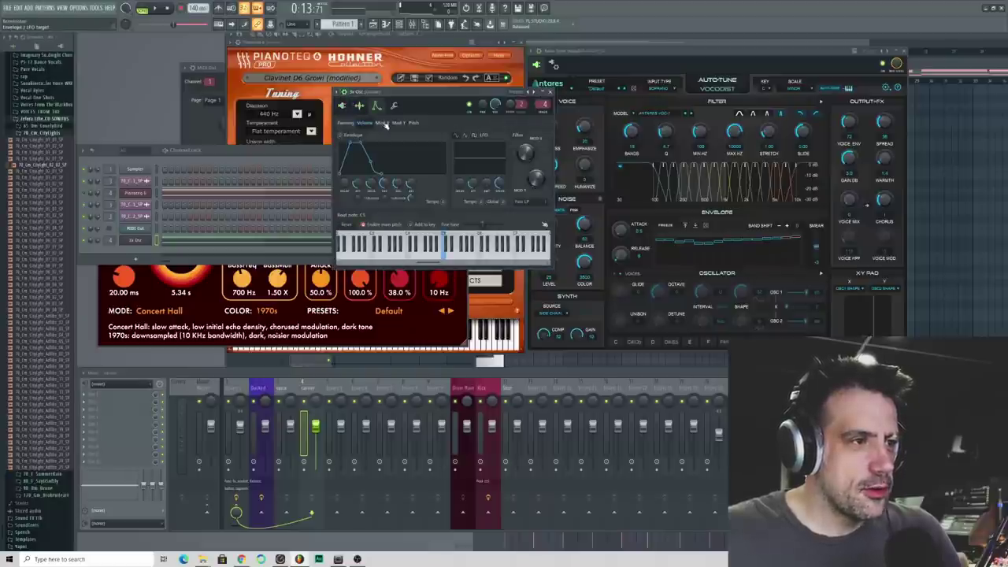
left_click(344, 102)
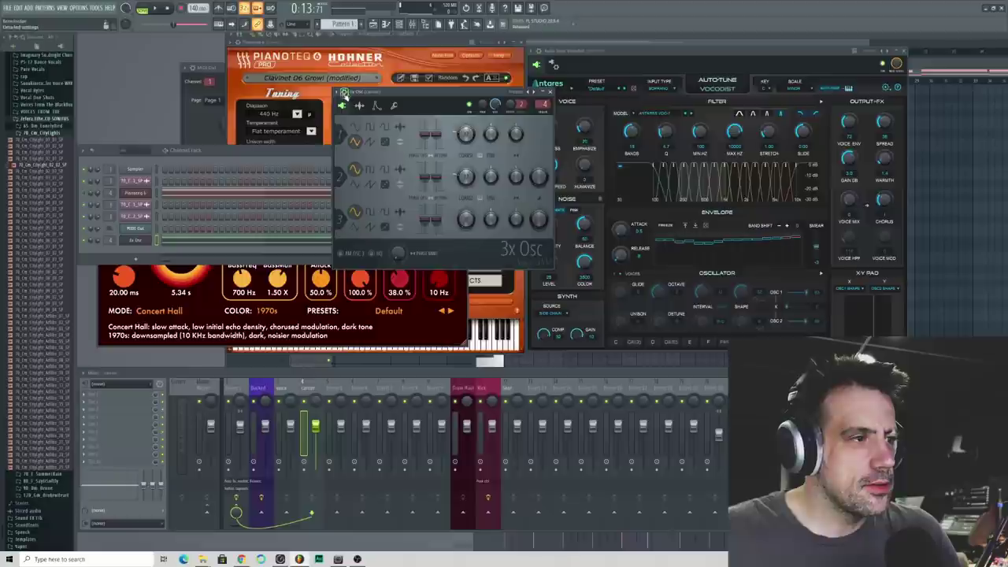
left_click(121, 250)
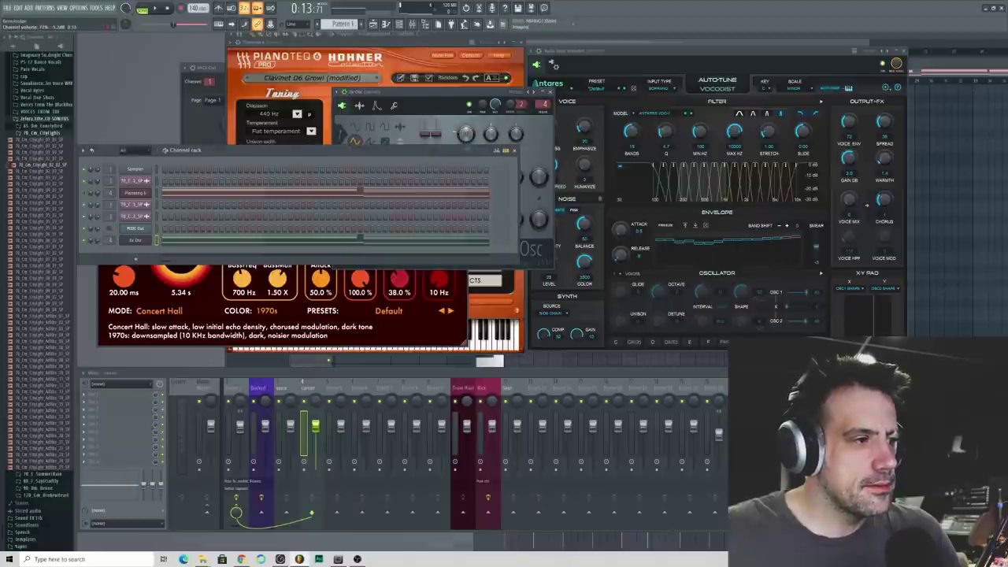
- Reshape the Auto-Tune Vocodist's envelope band levels during playback and move the Fruity Delay 2 window aside
key("space")
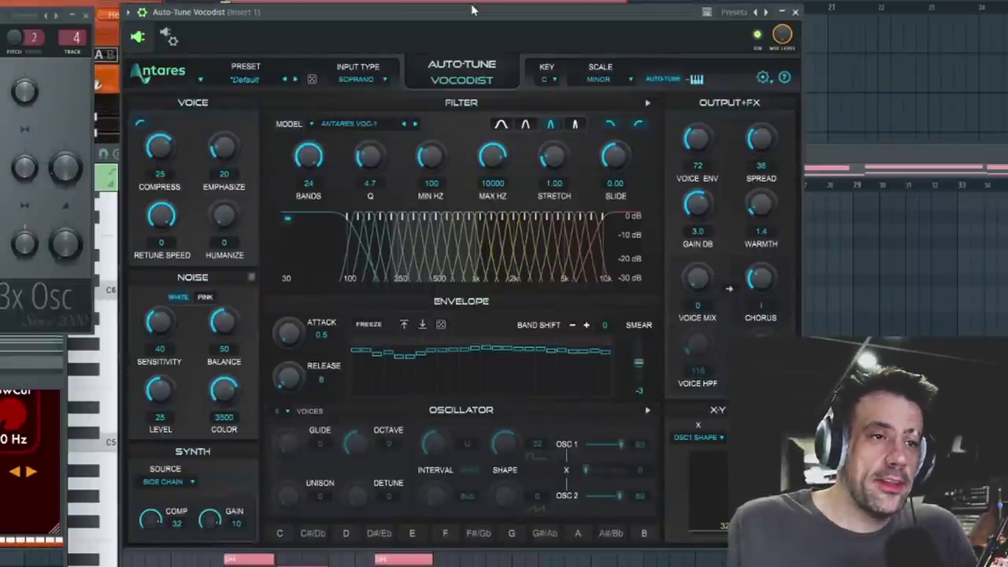
mouse_move(471, 3)
left_mouse_down()
mouse_move(471, 12)
mouse_move(468, 4)
left_mouse_up()
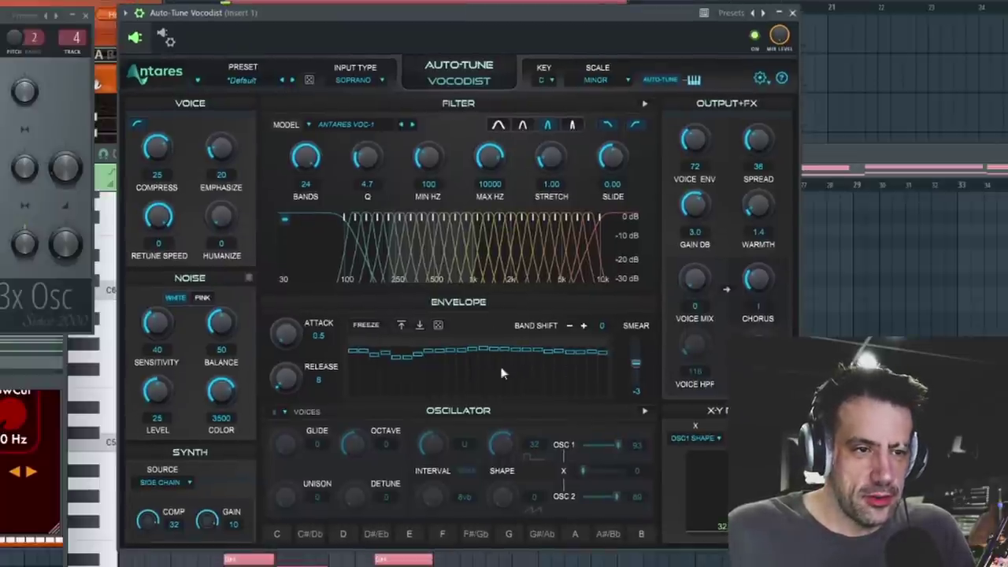
key("space")
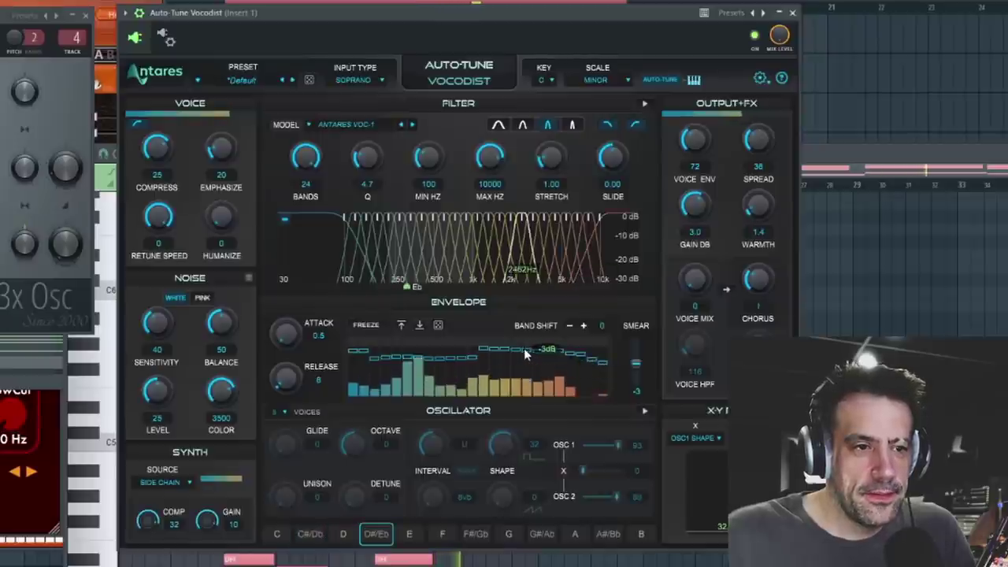
mouse_move(484, 362)
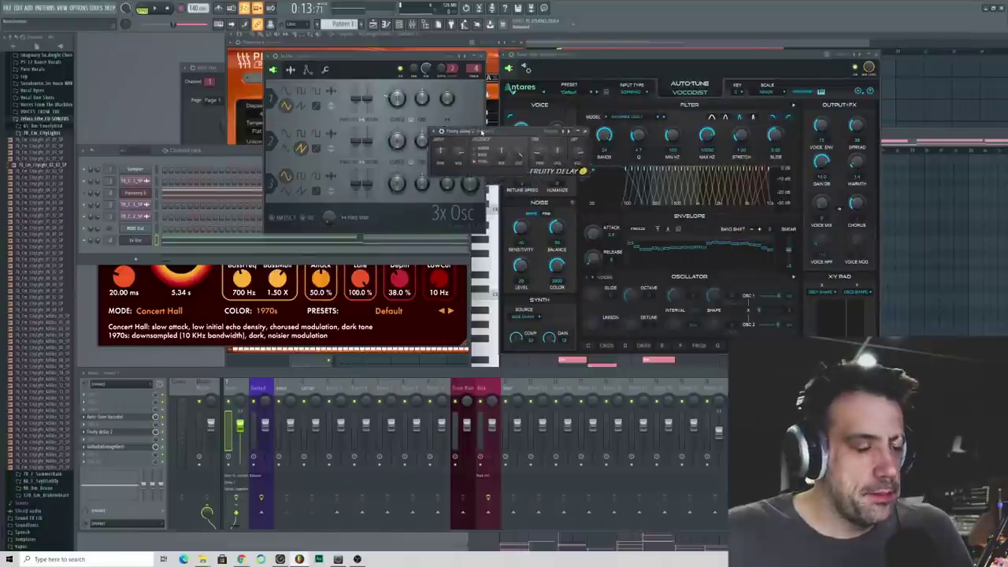
left_click_drag(482, 133, 550, 123)
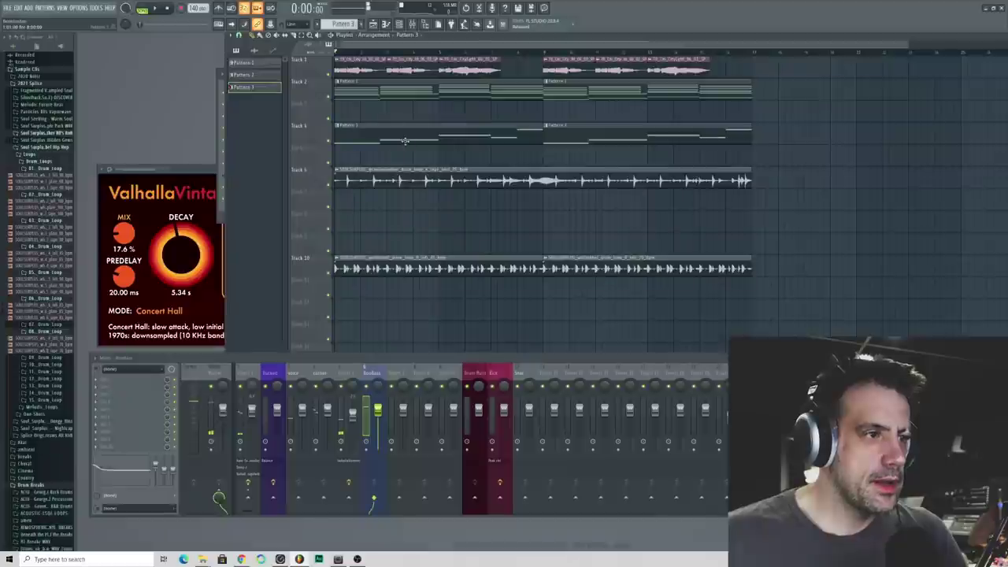
- Play the full arrangement, switch off the Vocodist's chorus and lower its Voice Mix, keeping the Pulsar Mu window beside it
left_click_drag(518, 42, 513, 52)
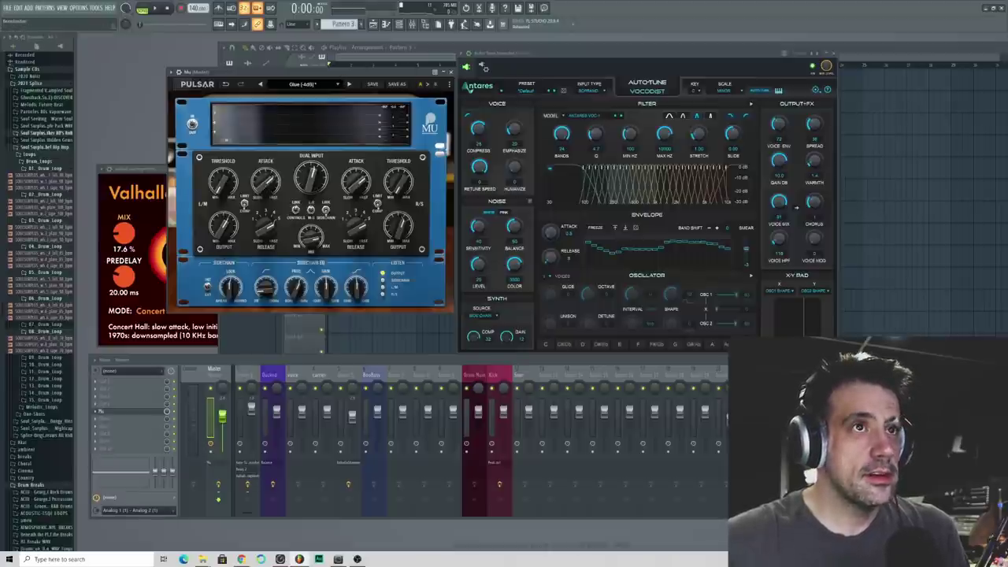
key("space")
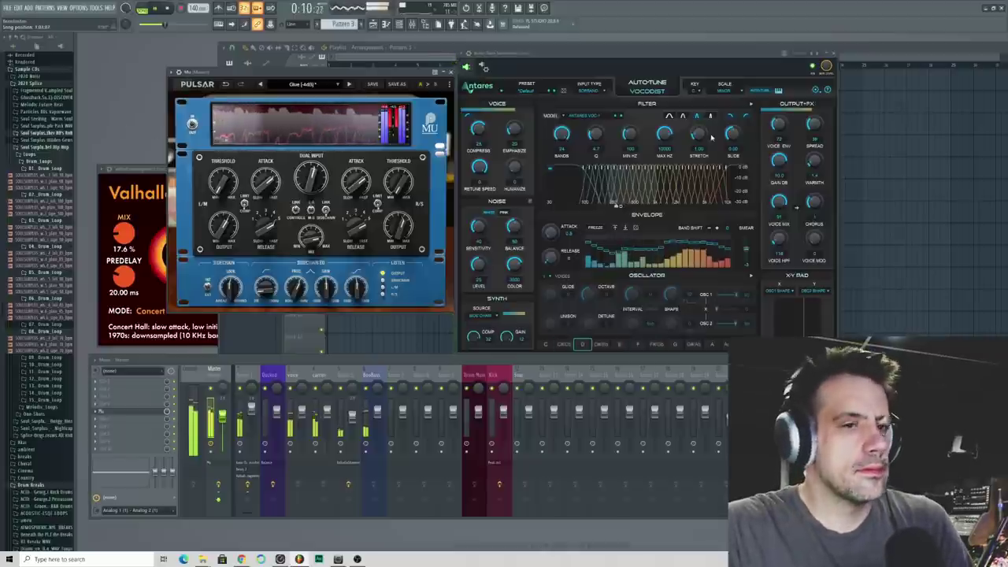
left_click_drag(779, 207, 815, 211)
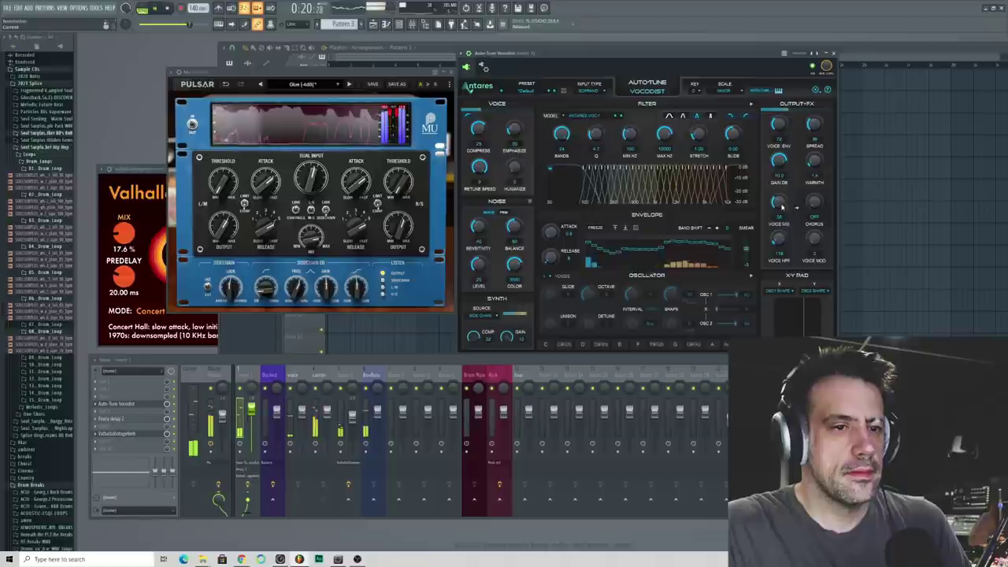
left_click_drag(300, 71, 414, 81)
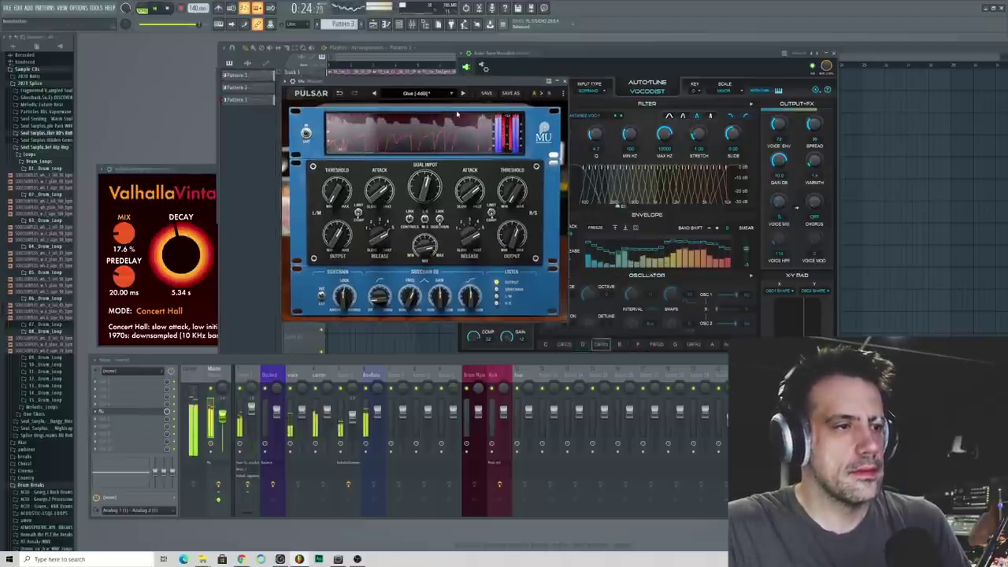
left_click_drag(339, 81, 332, 83)
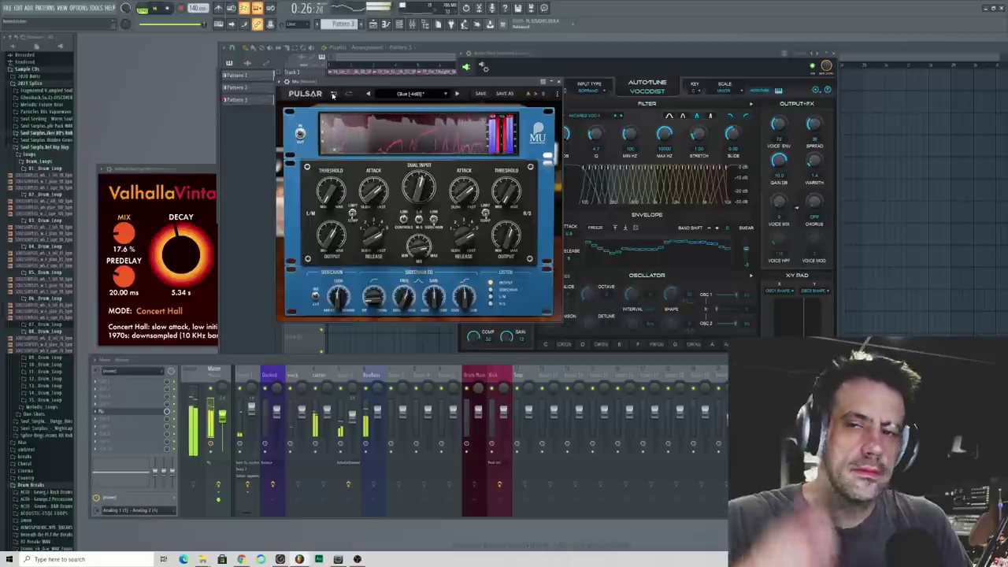
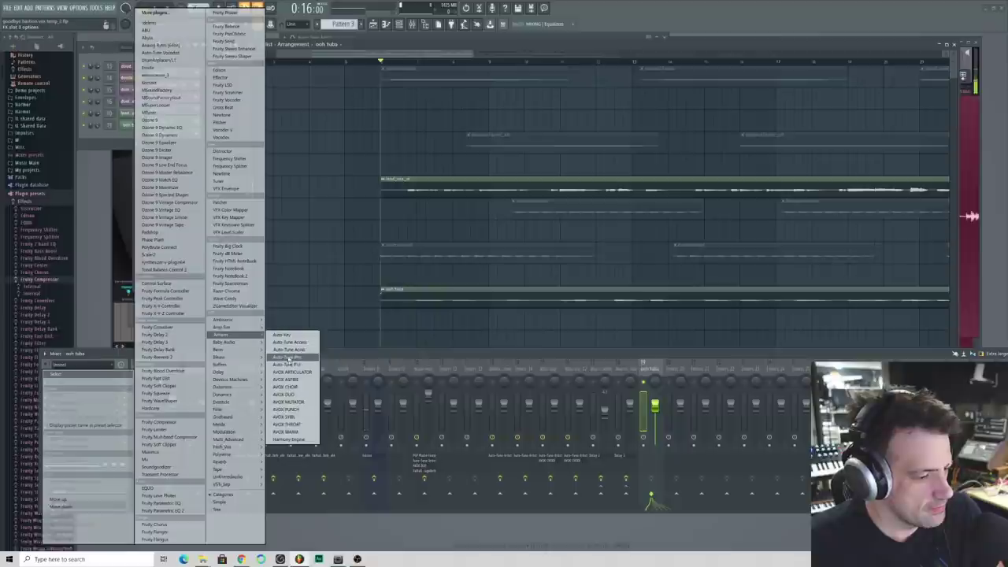
- Load Auto-Tune Pro on the selected mixer track and switch it to the Advanced view
left_click(287, 364)
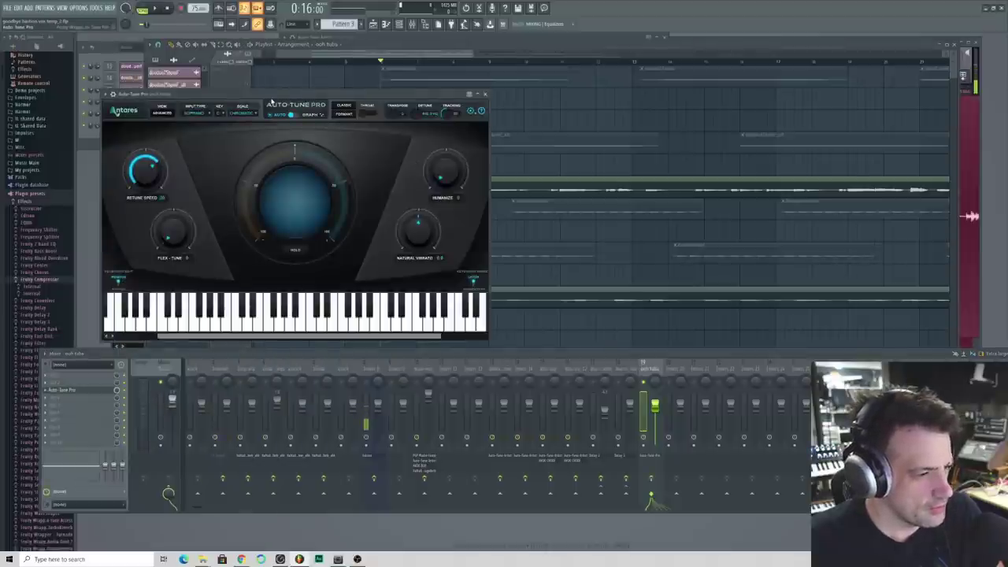
left_click_drag(274, 96, 562, 64)
left_click(448, 81)
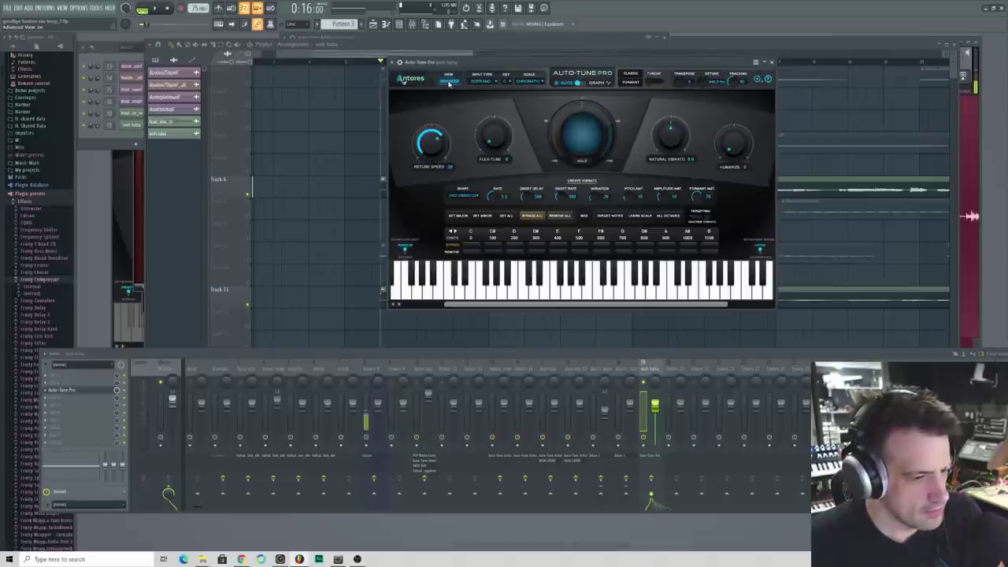
left_click(449, 81)
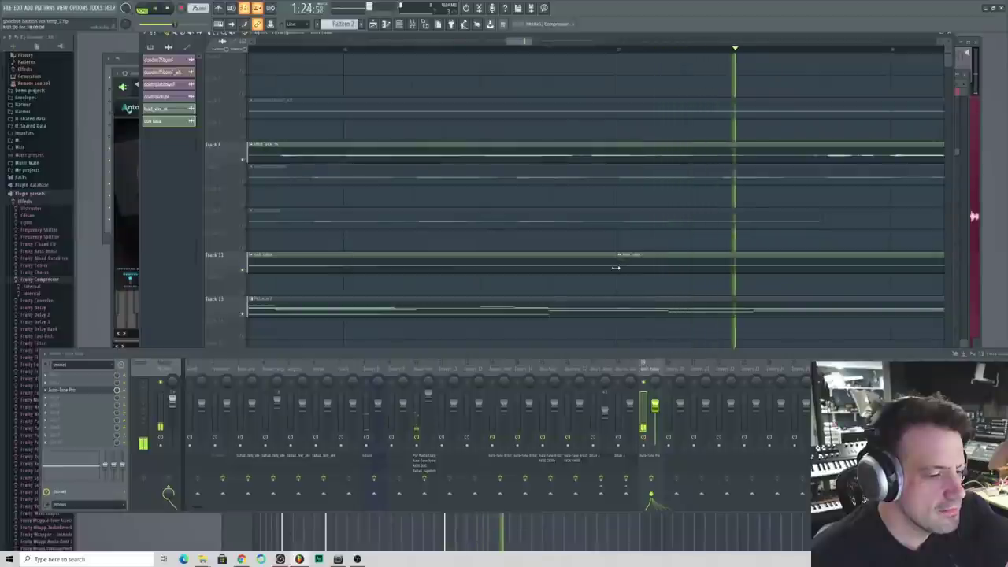
- Replay the passage with Auto-Tune Pro open to watch its keyboard follow the MIDI target notes
key("space")
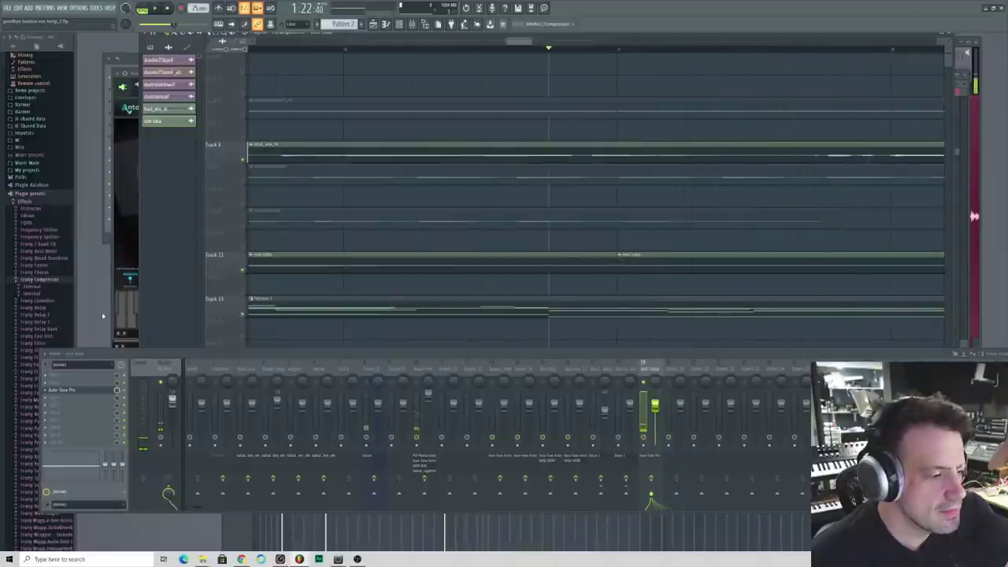
left_click(121, 219)
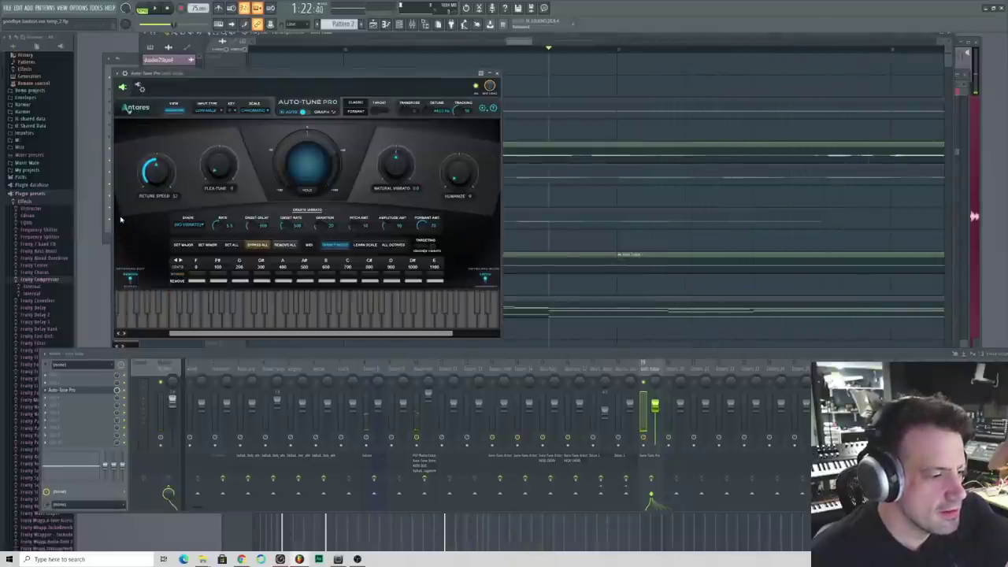
key("space")
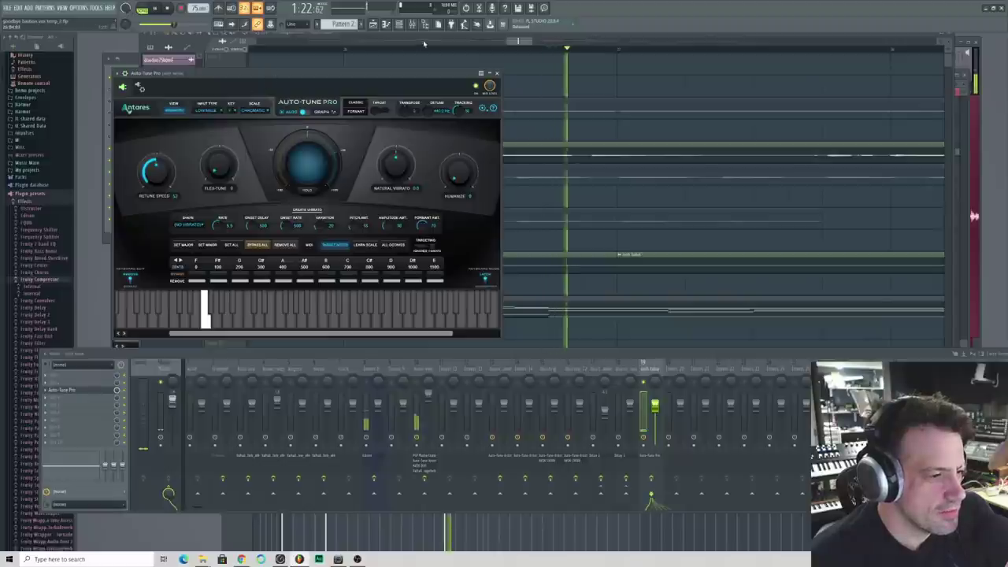
- Open the MIDI Out channel's piano roll and shift its last long low note slightly later to match the playback
left_click(438, 35)
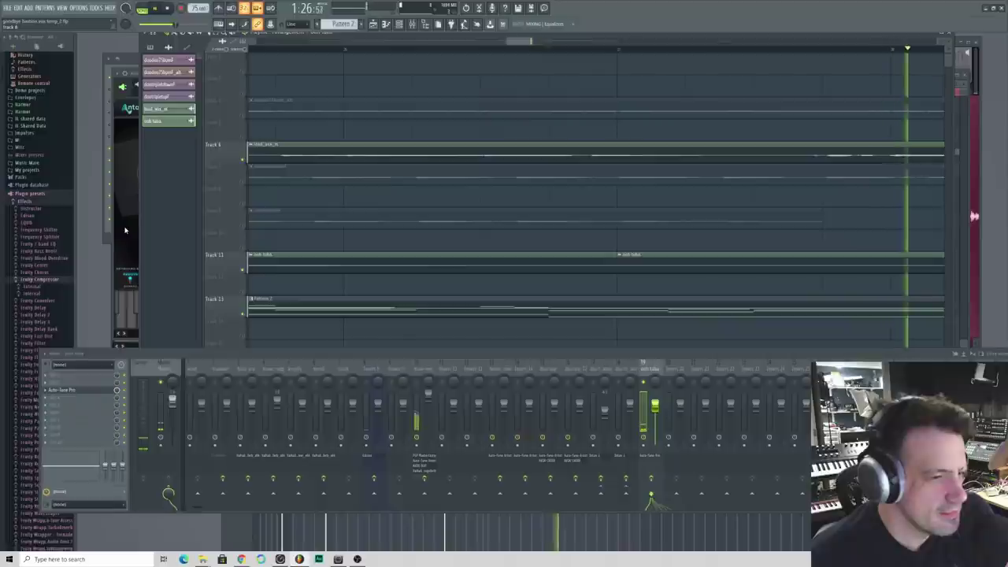
key("space")
left_click(126, 62)
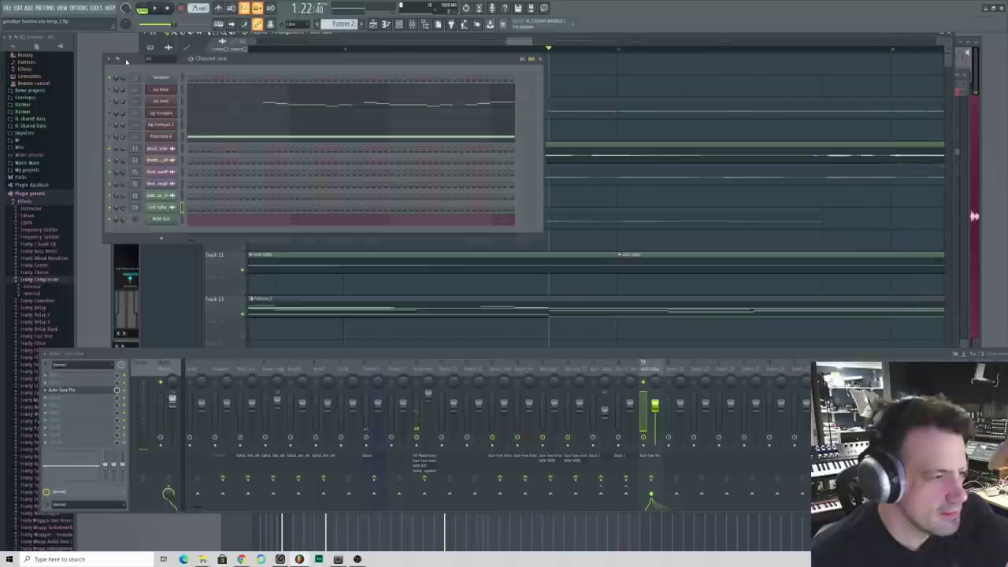
left_click(268, 225)
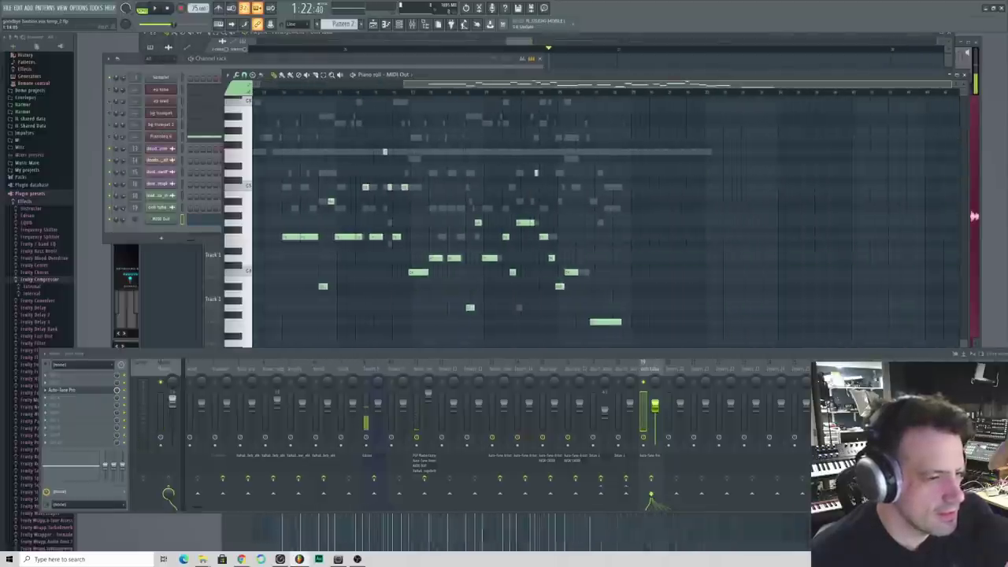
scroll(551, 204, "up", 5)
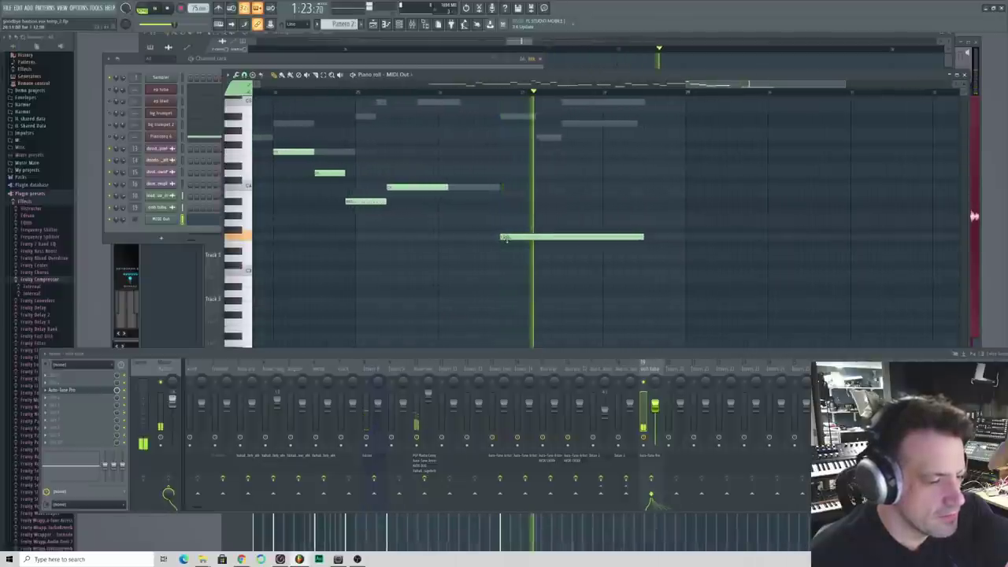
left_click_drag(505, 238, 526, 238)
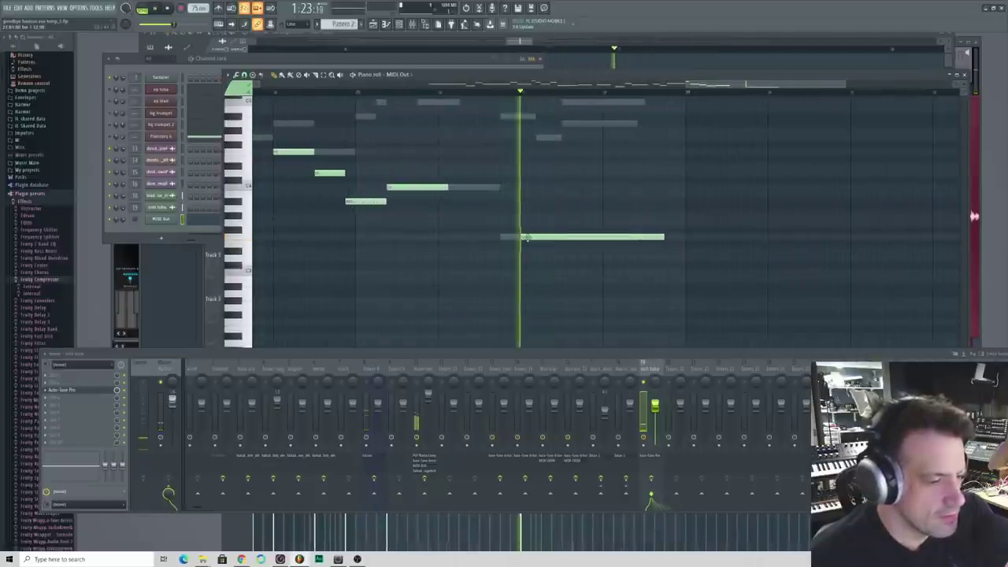
- Play the arrangement in the playlist and view the tuba and trumpet clips along the timeline
key("F5")
scroll(551, 204, "down", 2)
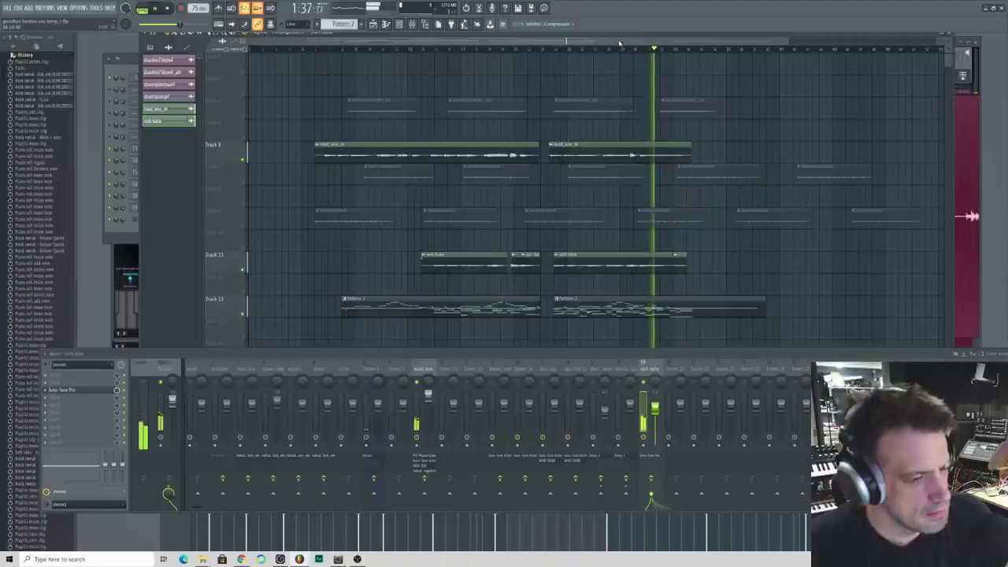
scroll(621, 45, "up", 2)
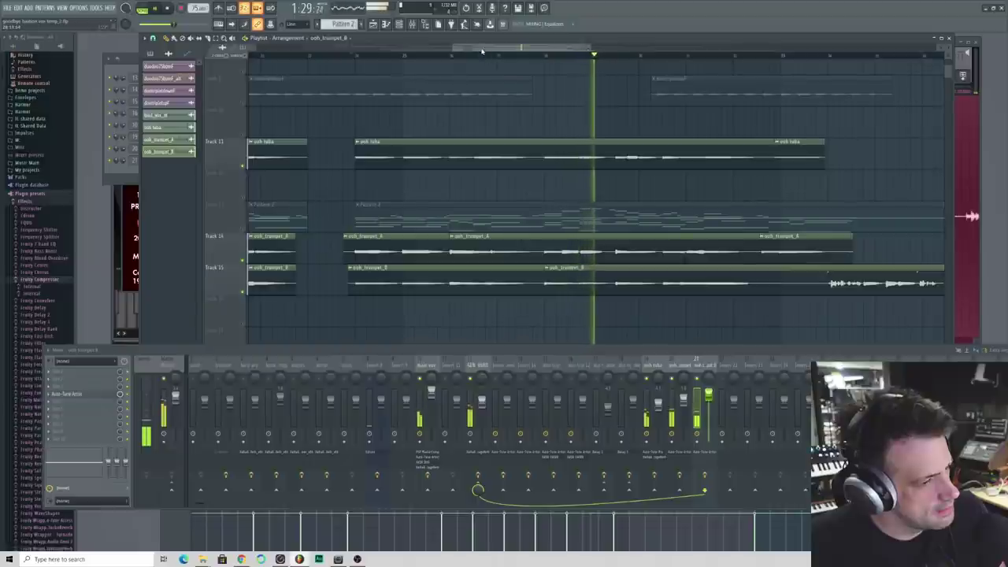
scroll(483, 53, "down", 1)
scroll(525, 48, "down", 2)
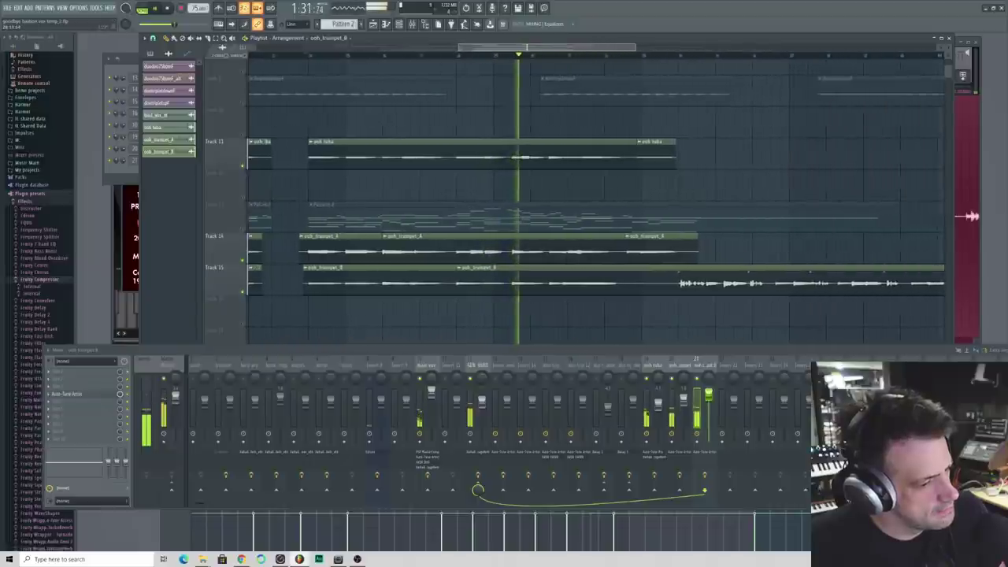
scroll(525, 49, "down", 1)
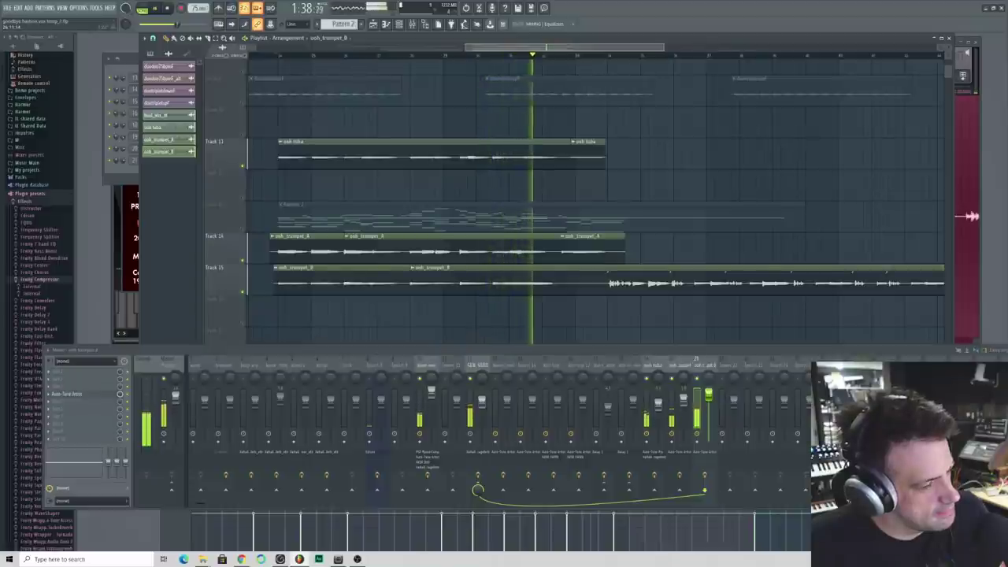
- Go to the late part of the ooh_trumpet_B clip on Track 15 and play from about 2:44
left_click_drag(622, 47, 669, 45)
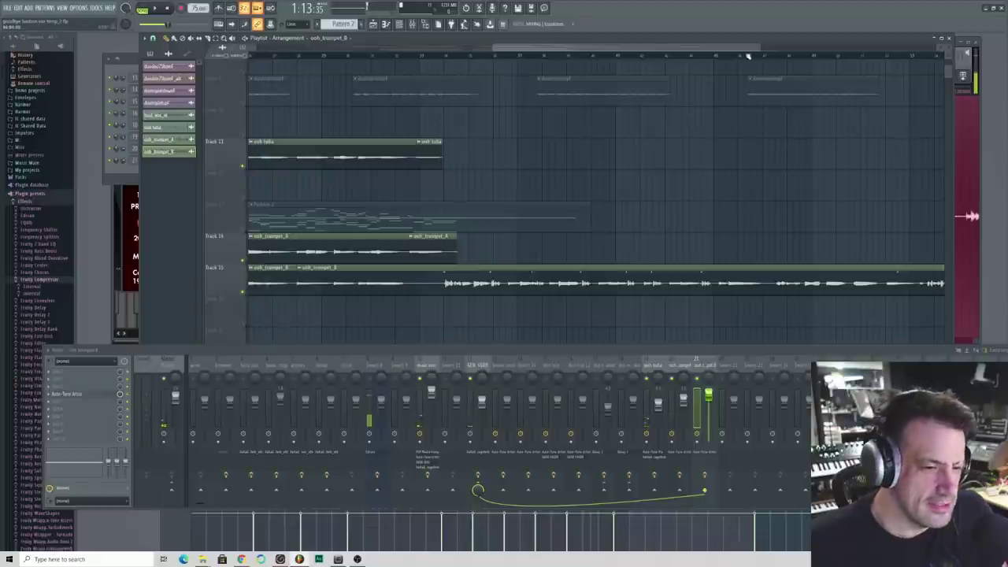
scroll(669, 45, "down", 2)
scroll(717, 49, "up", 4)
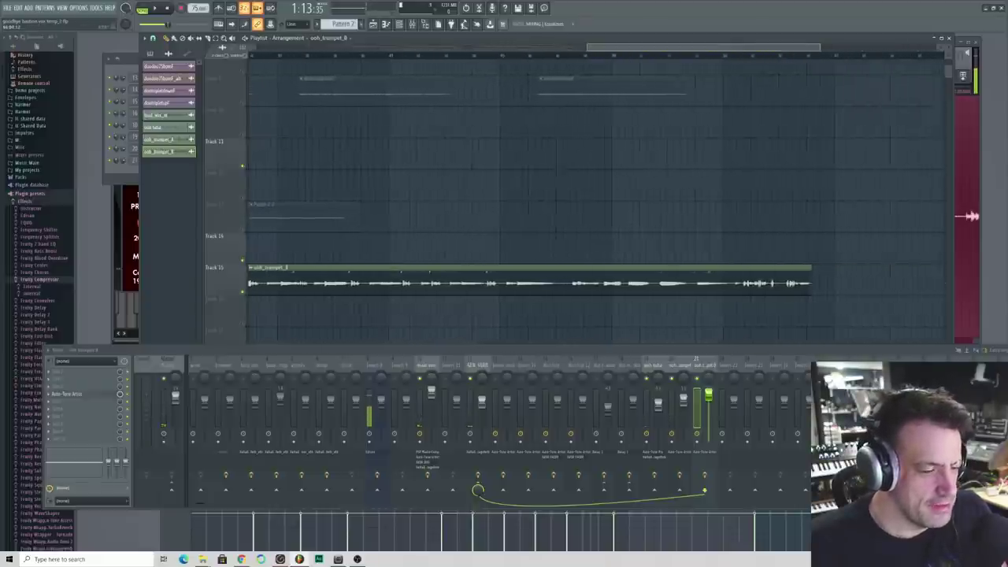
scroll(716, 49, "down", 2)
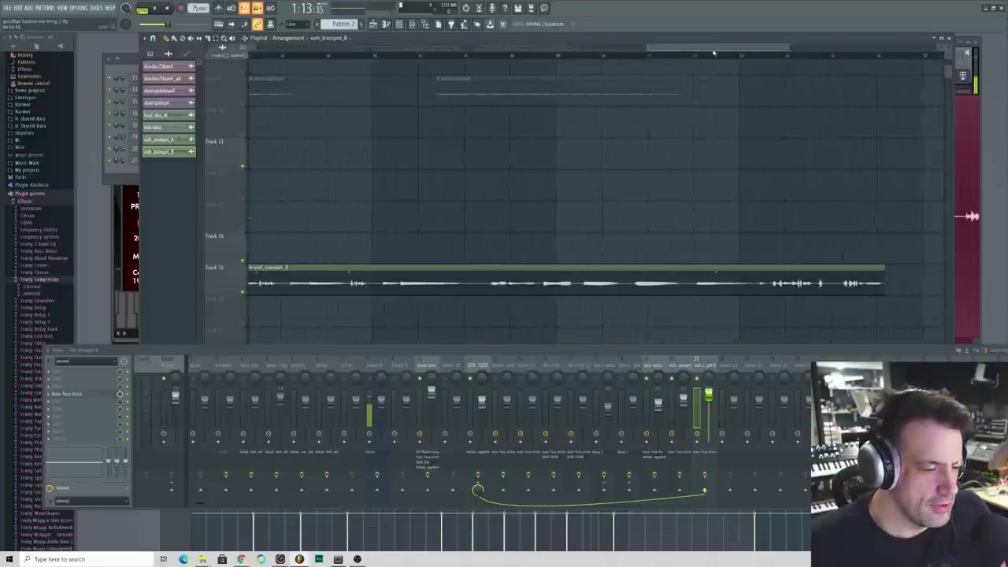
left_click_drag(697, 57, 714, 56)
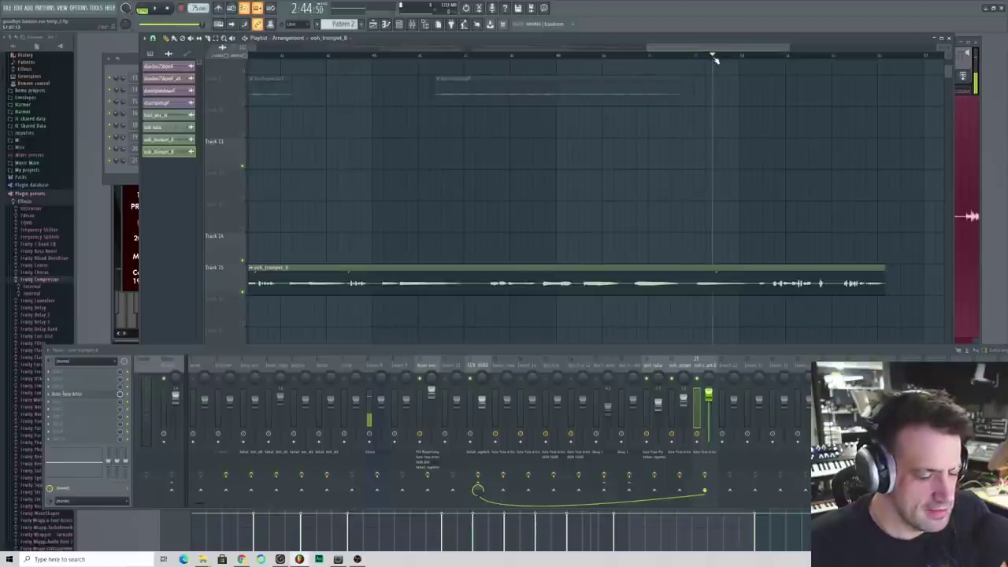
key("space")
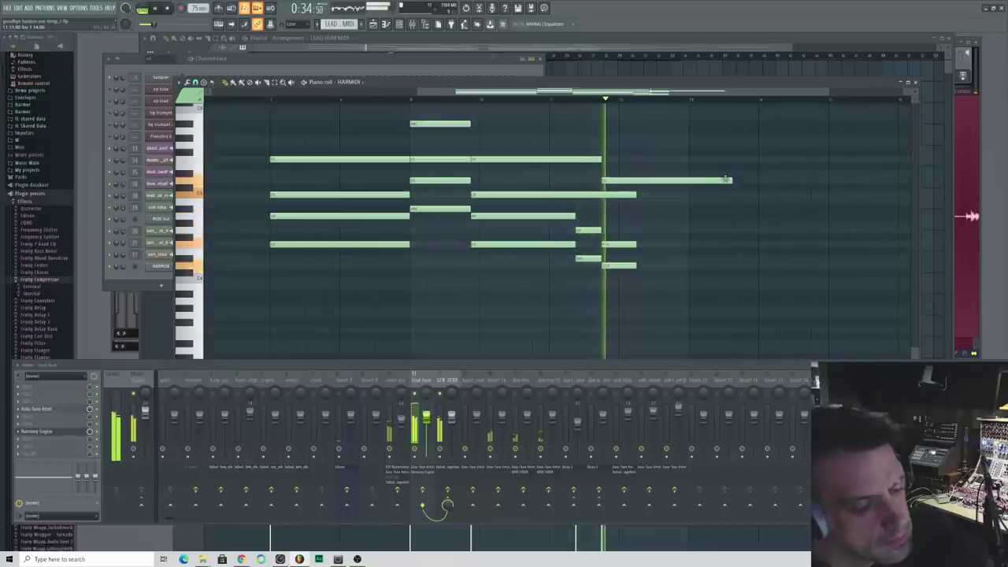
- Shorten the overlong notes around the last chord in the HARMIDI piano roll and add another chord note of matching length
left_click_drag(731, 180, 601, 195)
key("space")
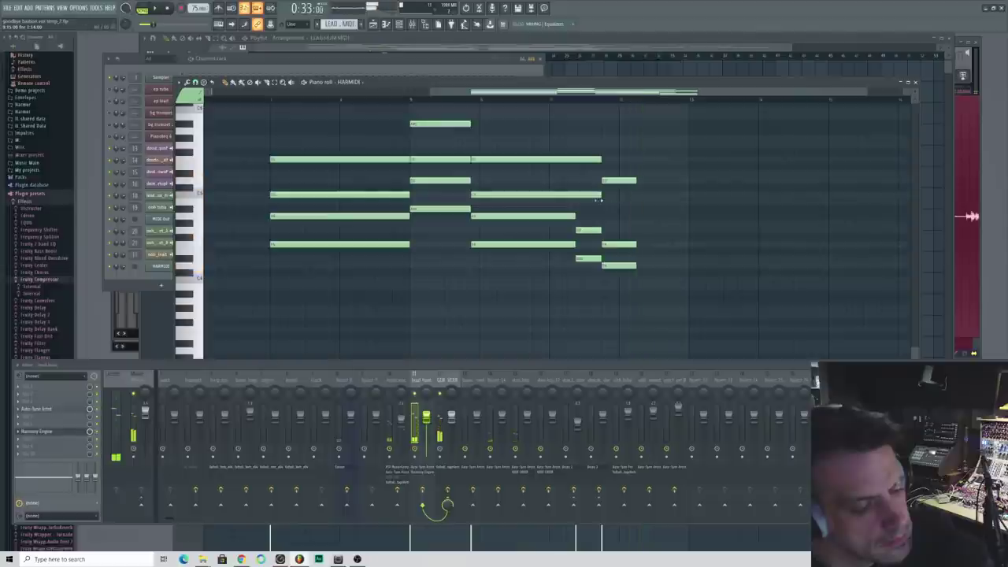
left_click(604, 215)
key("space")
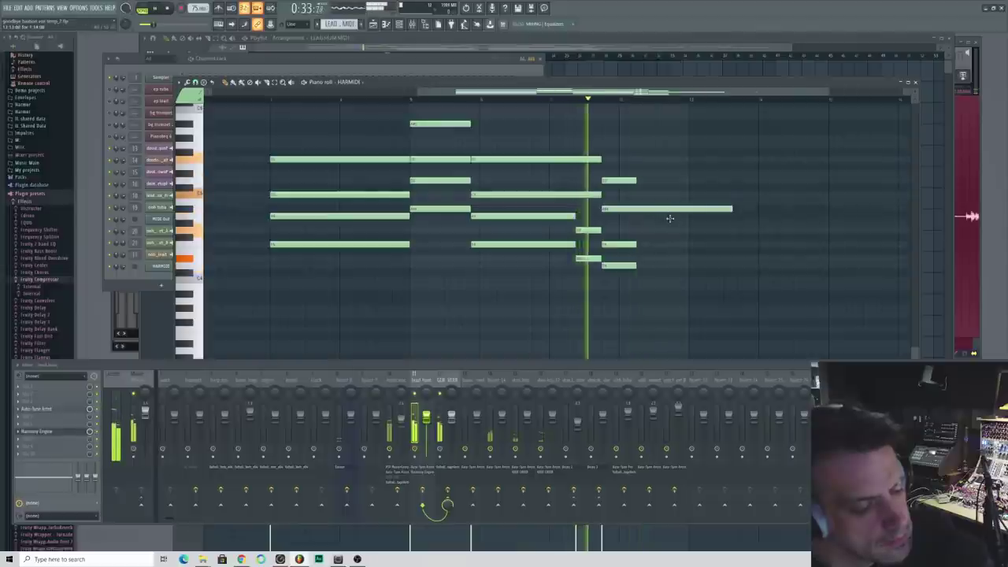
left_click_drag(732, 216, 636, 216)
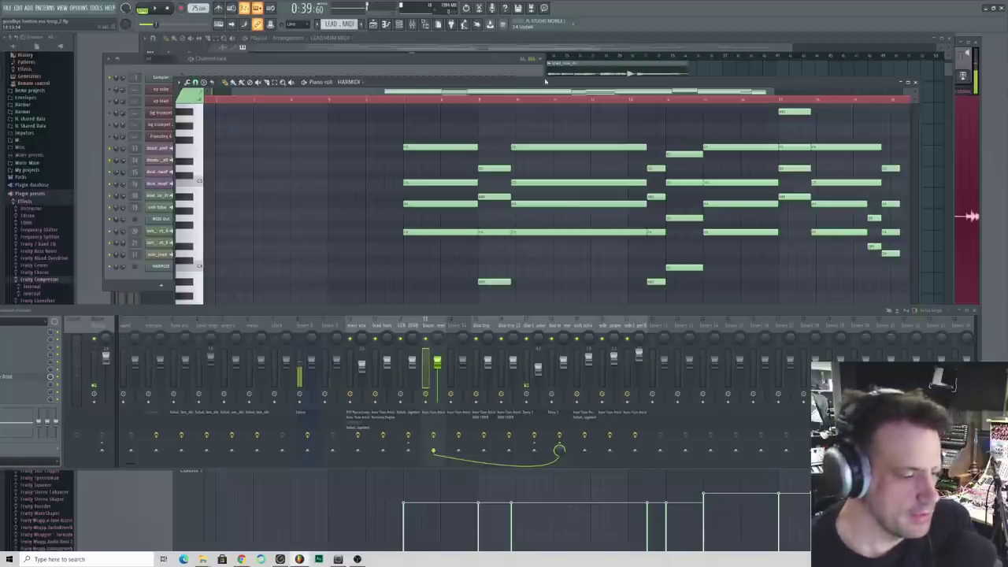
- Uncover the HARMIDI control lane, even out all note velocities at the higher level, and move the mixer back down
scroll(493, 94, "down", 2)
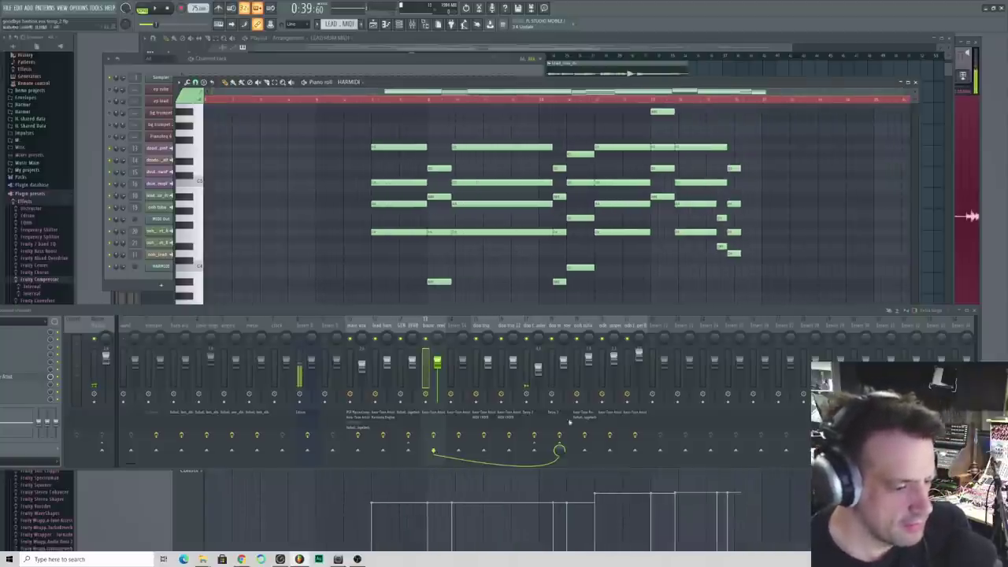
left_click_drag(519, 92, 512, 85)
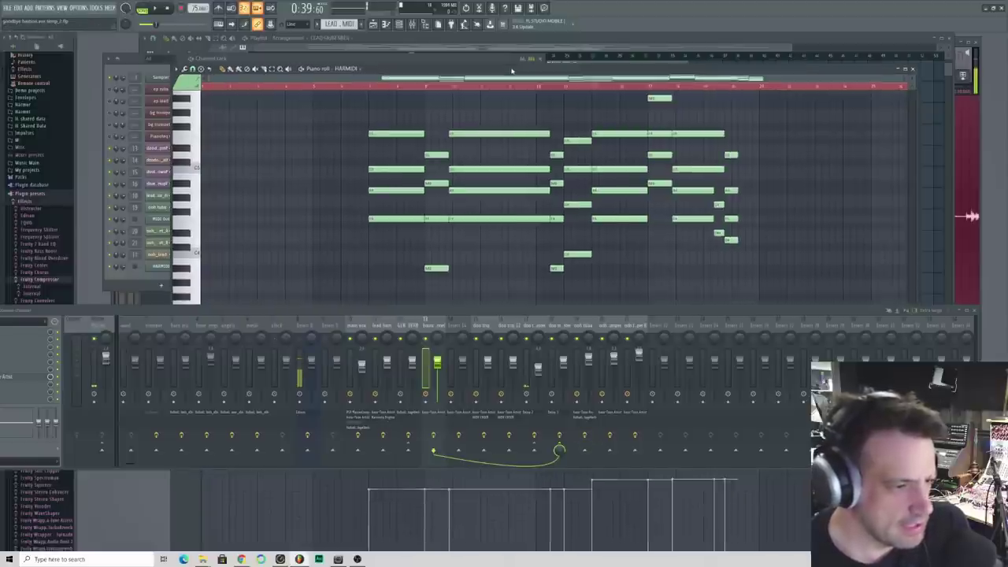
left_click_drag(474, 318, 445, 182)
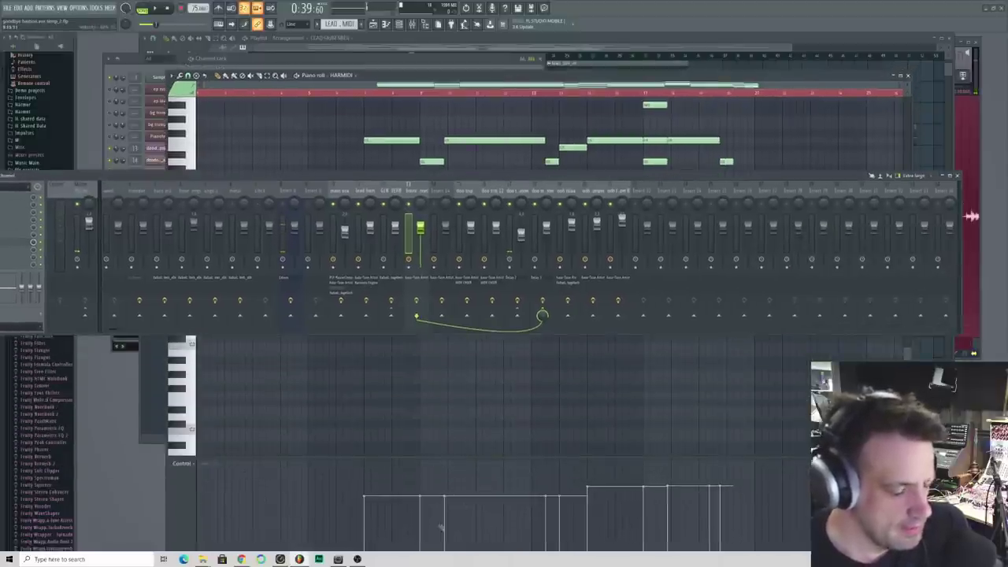
left_click_drag(490, 499, 661, 491)
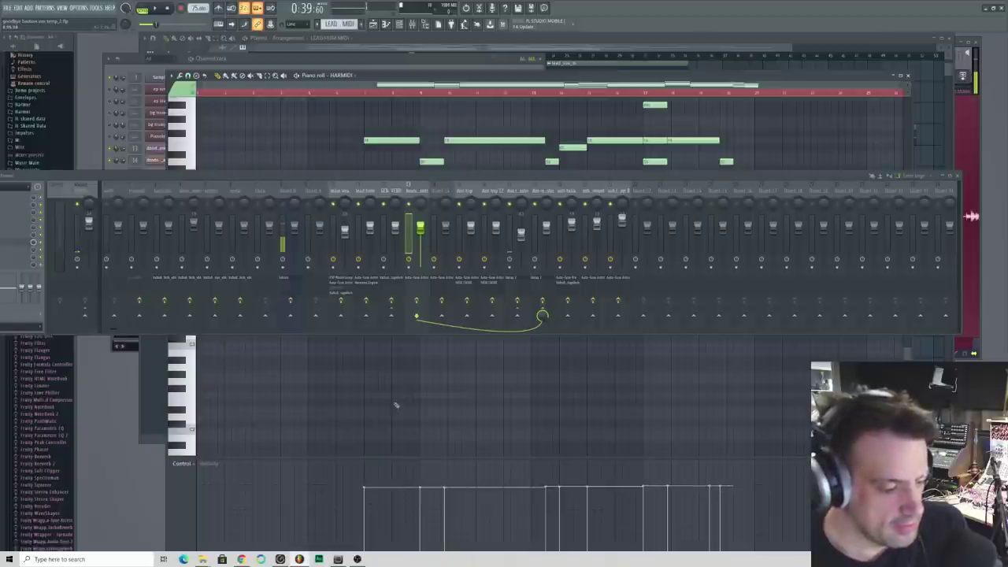
left_click_drag(263, 175, 353, 229)
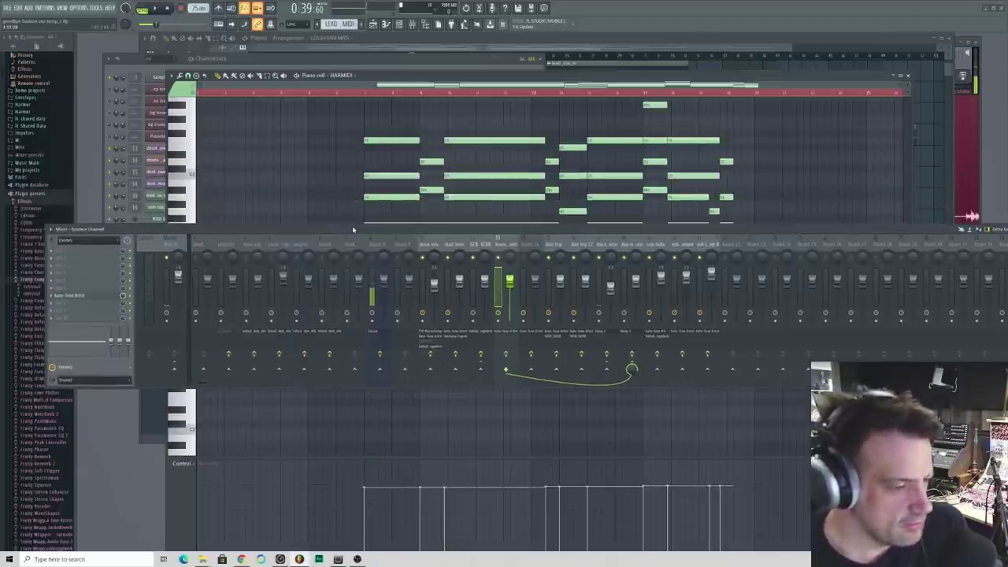
left_click_drag(509, 228, 510, 238)
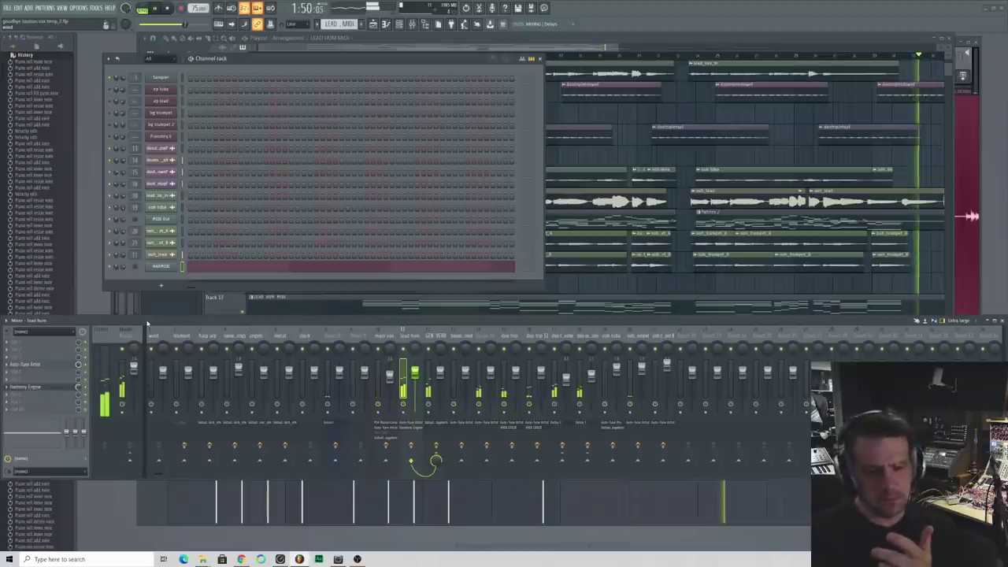
- Listen to the full arrangement with the harmony part and stop the playback
key("space")
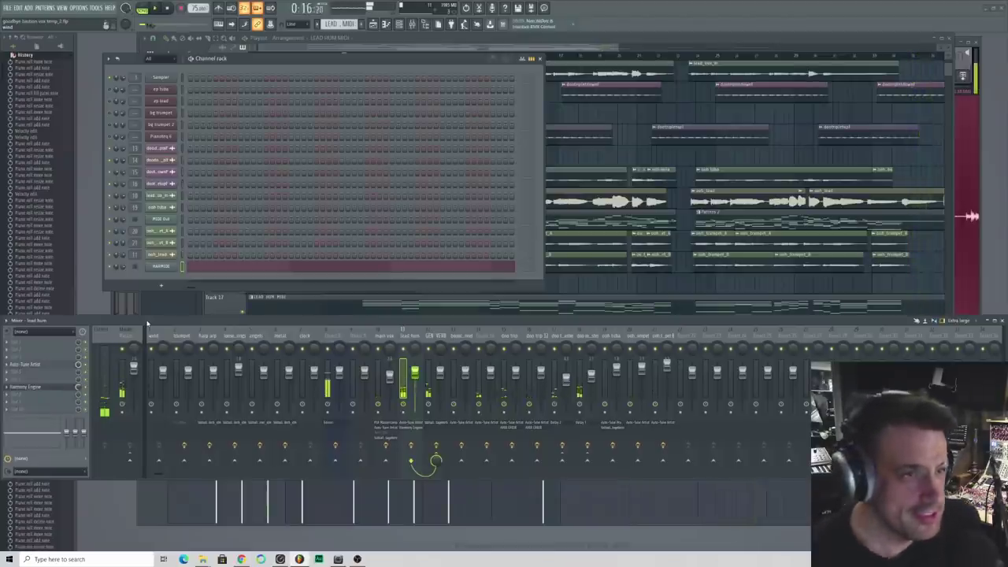
key("space")
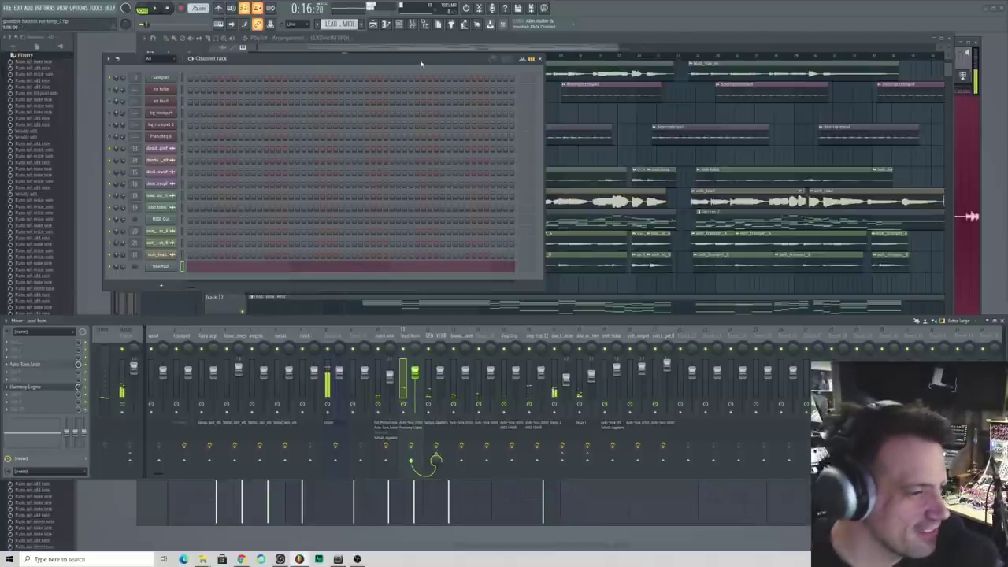
left_click(451, 24)
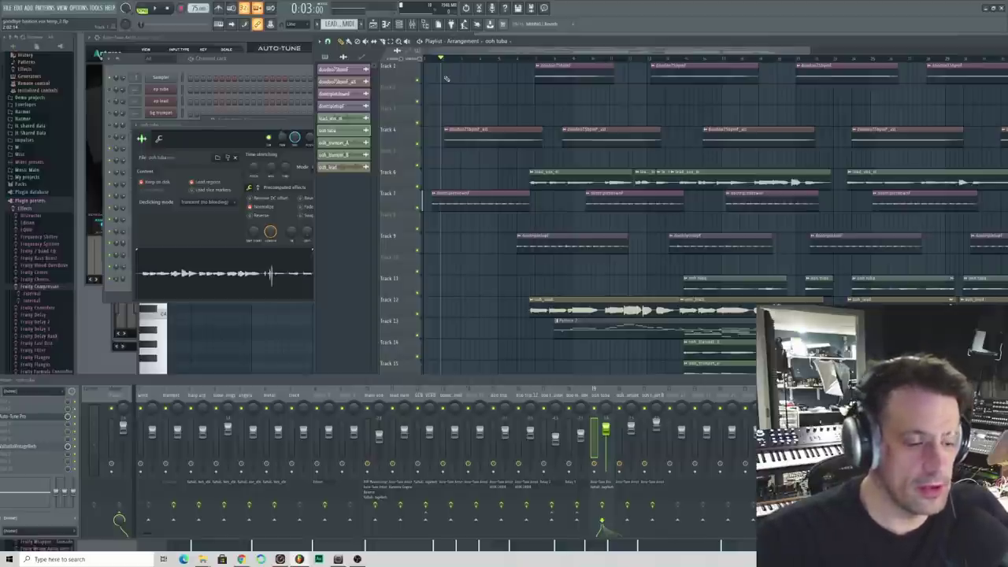
- Solo the main vox mixer track and set the playback position to the start of the lead vox clip on Track 6
left_click(487, 59)
scroll(526, 57, "down", 3)
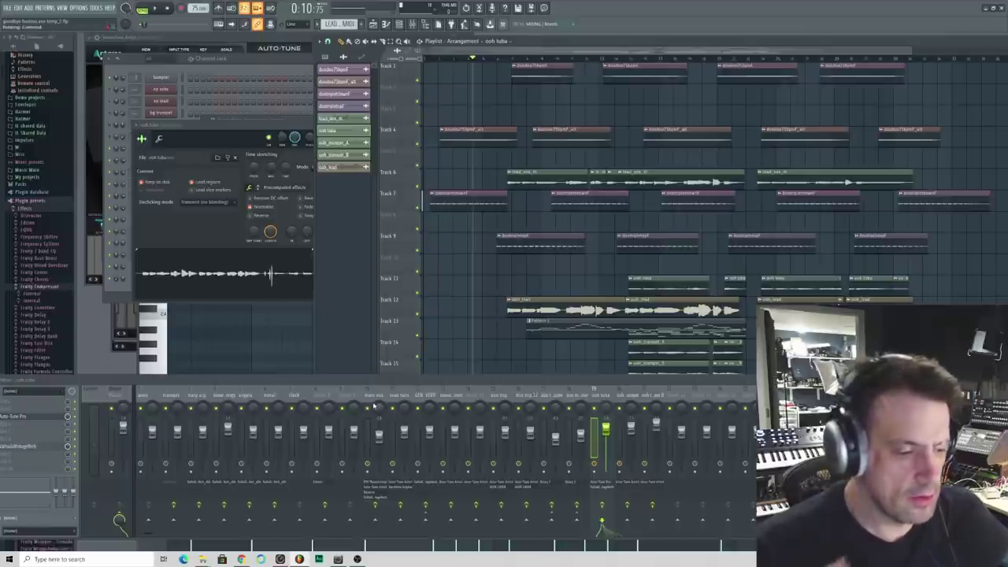
left_click_drag(379, 382, 438, 360)
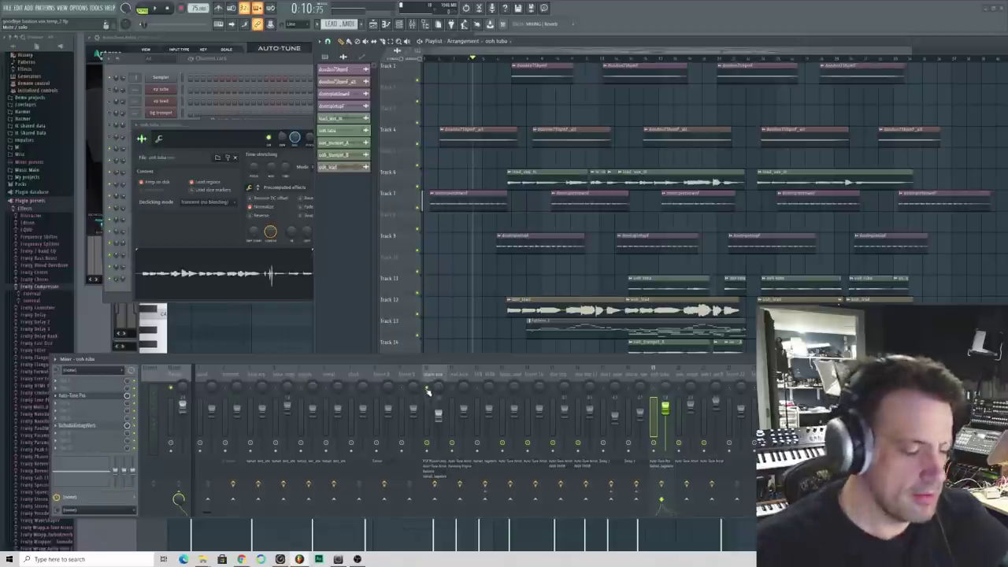
left_click_drag(167, 379, 223, 345)
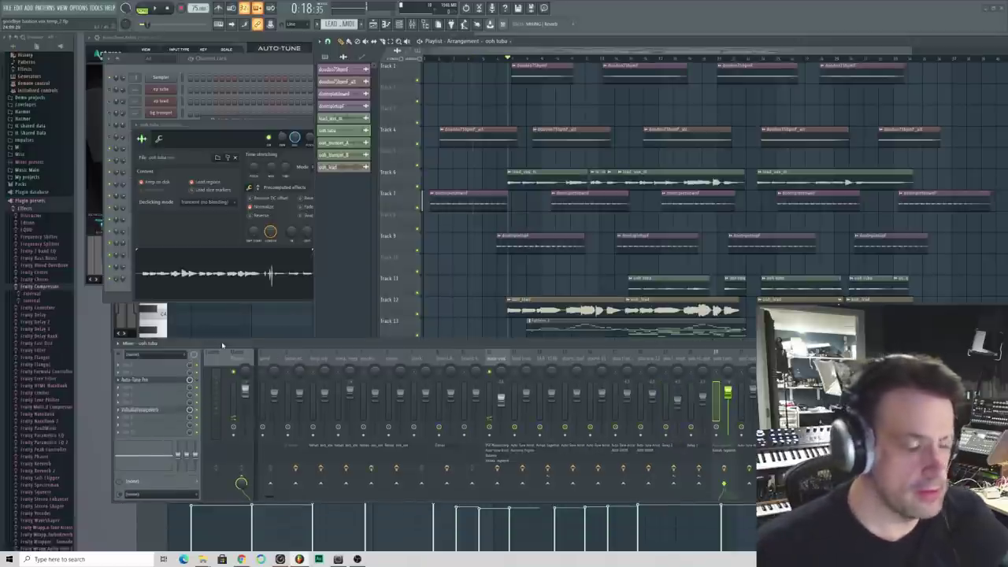
- Open Auto-Tune Pro from the ooh tuba track, place its window above the mixer, and stop the playback
left_click(147, 381)
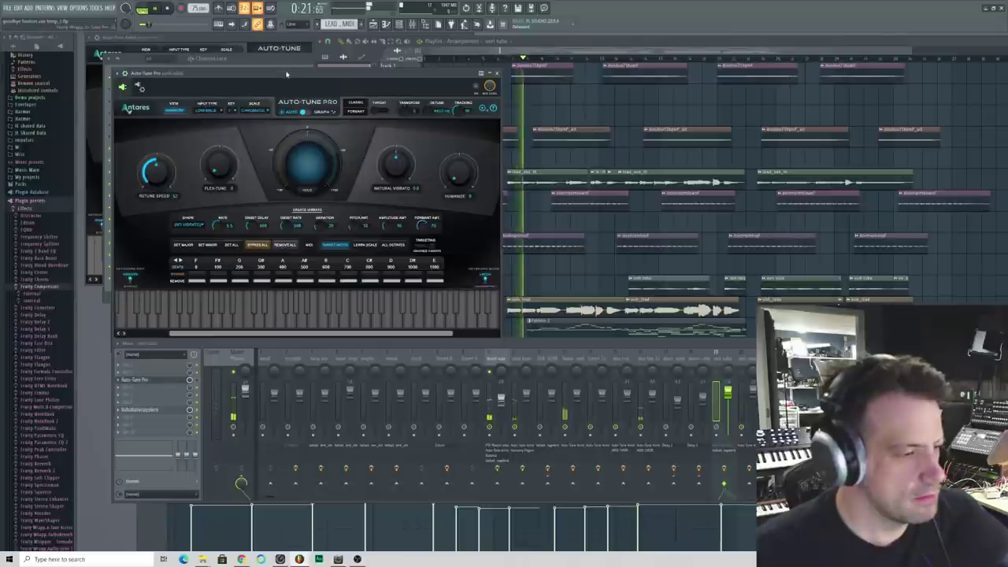
left_click_drag(307, 72, 343, 72)
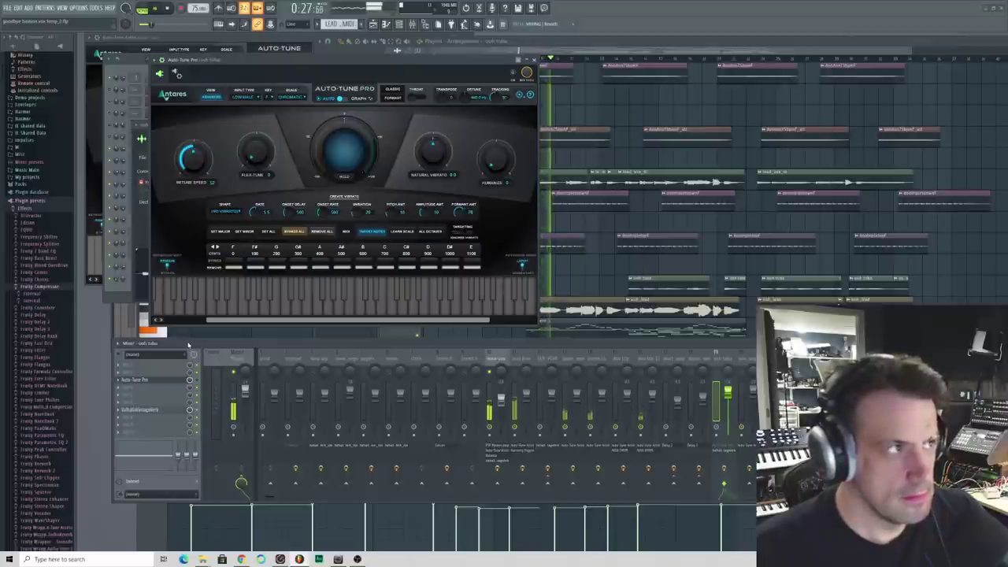
key("space")
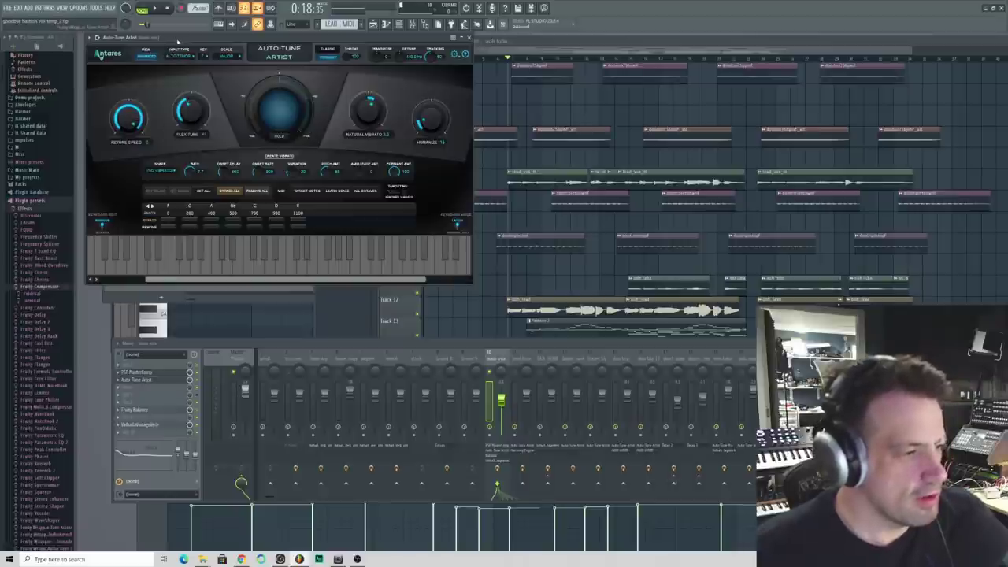
- Set Flex-Tune, Natural Vibrato and Humanize to 0 in the main vox Auto-Tune Artist and play from about 0:45
left_click_drag(178, 41, 225, 49)
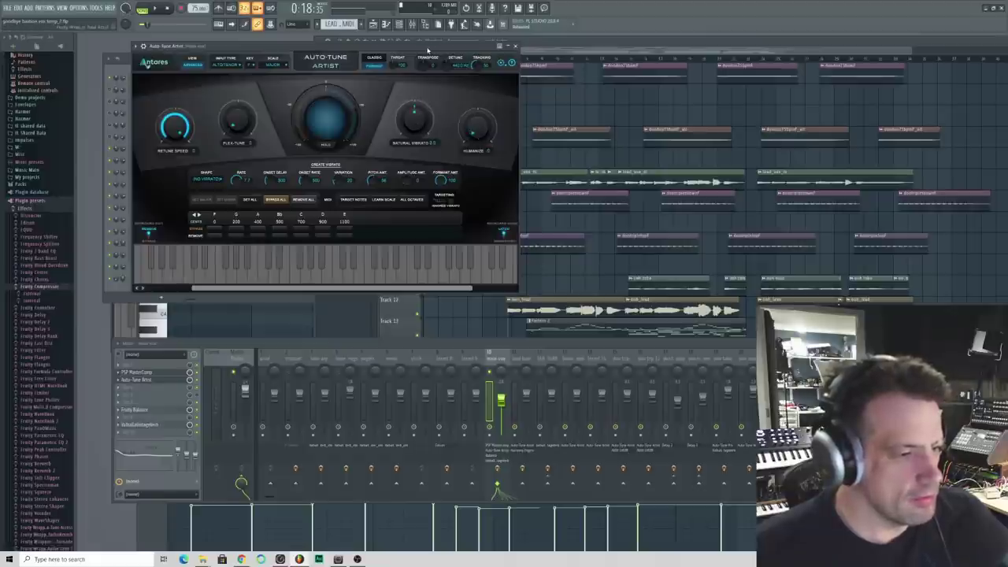
left_click(626, 59)
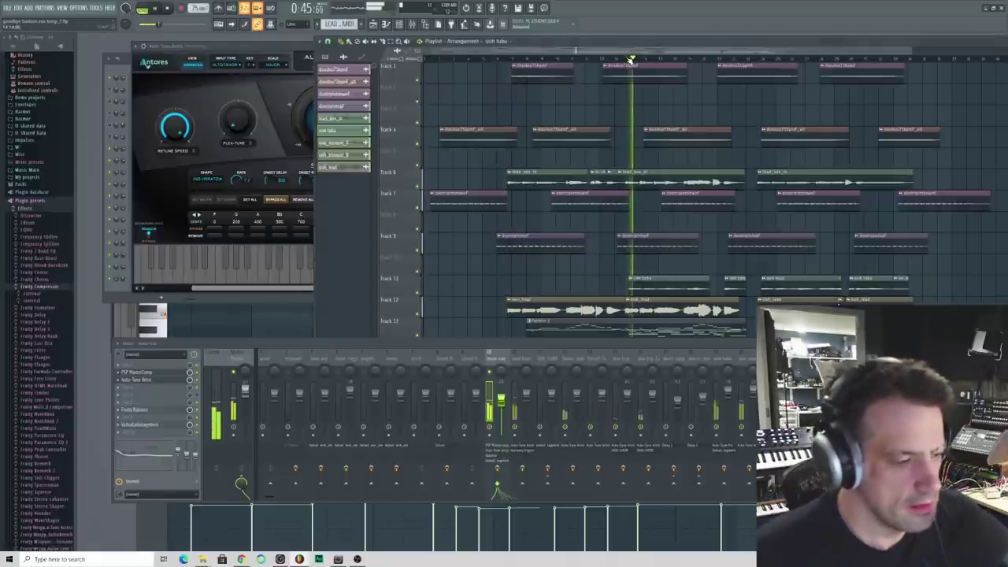
left_click(291, 189)
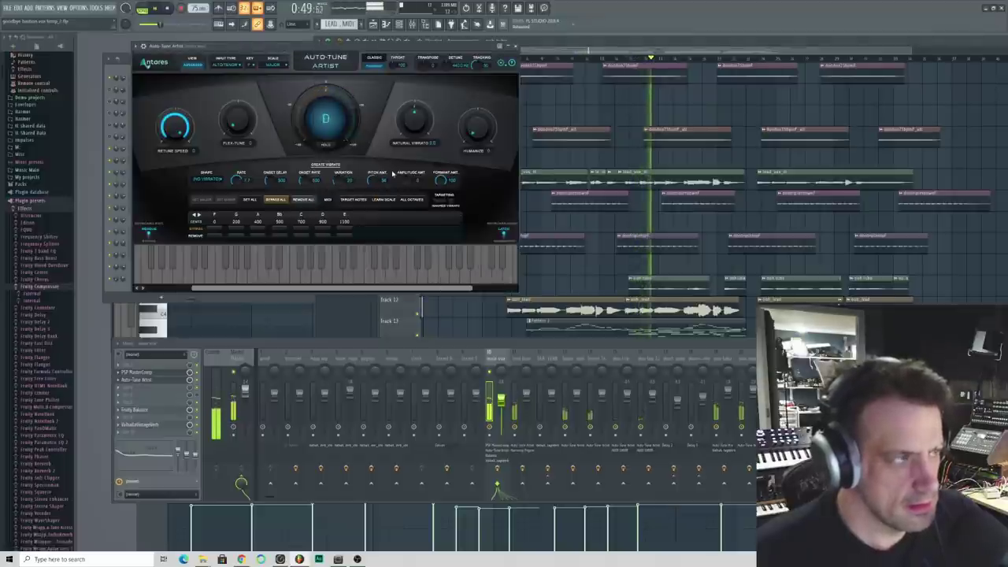
- Play the vocal from about 0:18 in the lead MIDI piano roll to hear the passage with Ignore Vibrato automation
key("space")
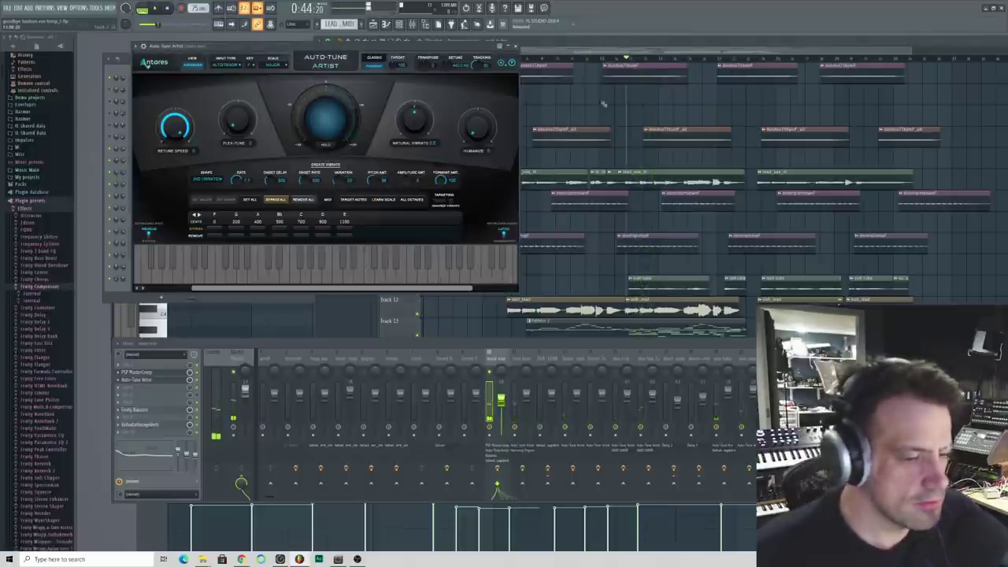
left_click(603, 103)
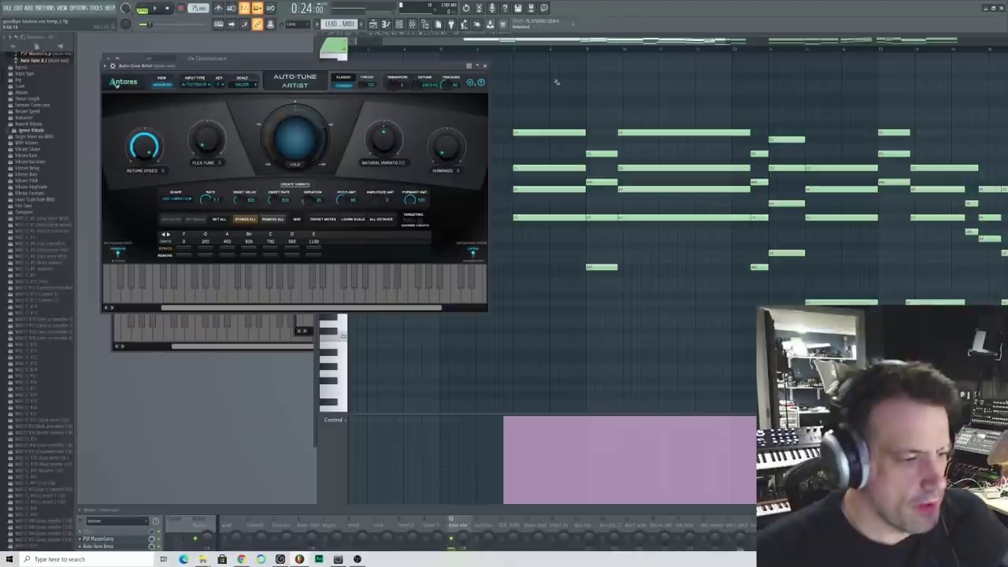
left_click(533, 41)
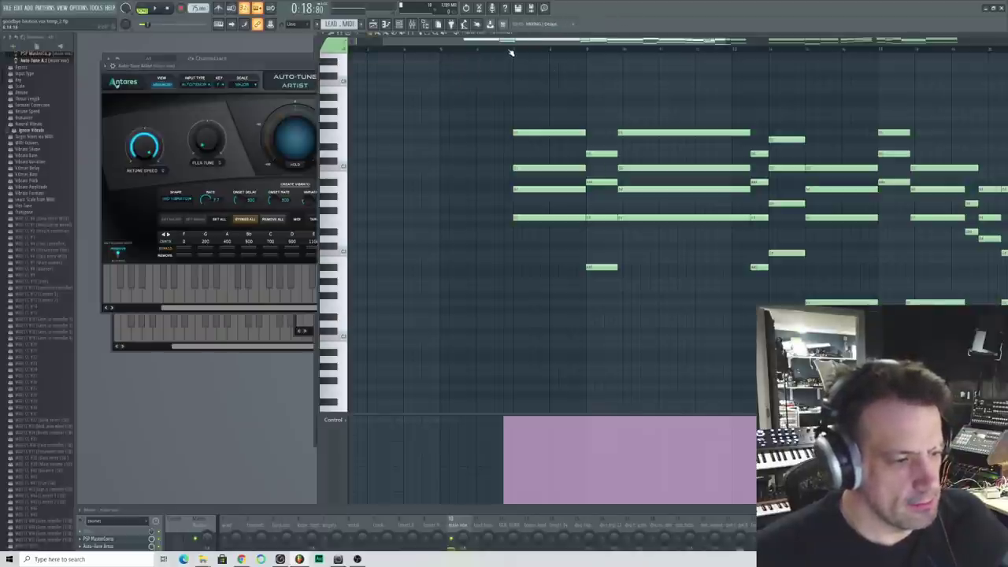
key("space")
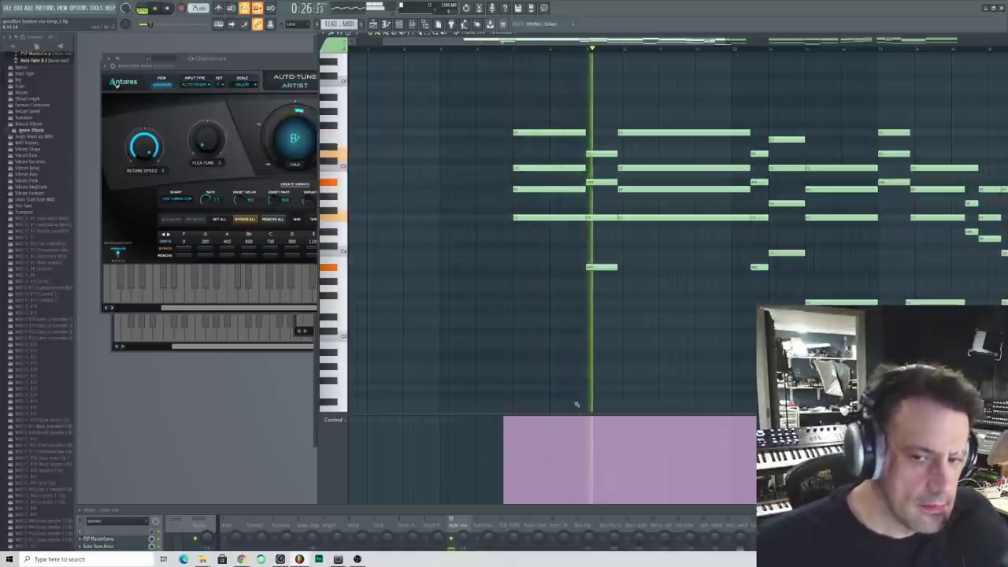
key("space")
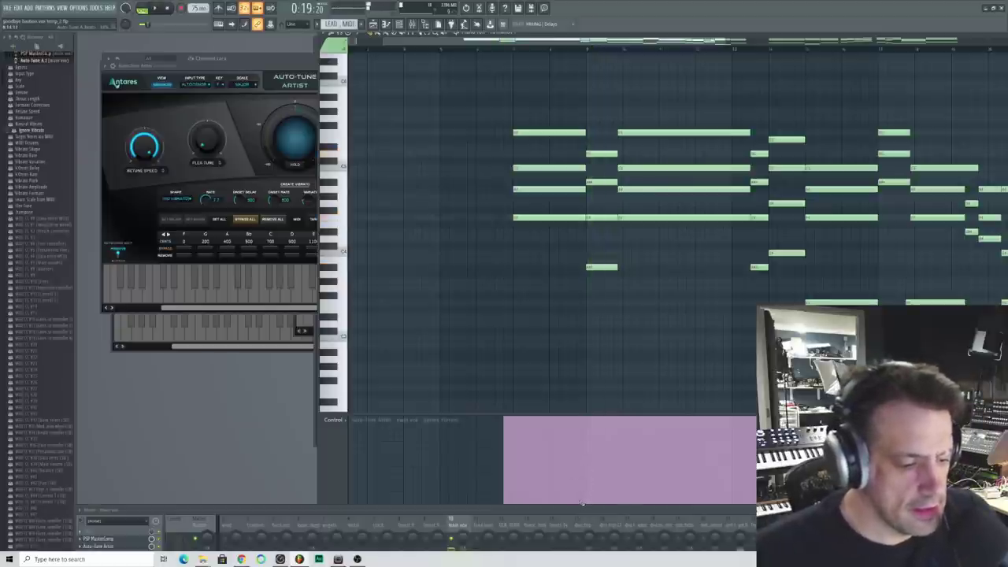
- Clear the Ignore Vibrato automation past the first chord, then listen to it and to the passage from about 0:37
left_click_drag(583, 502, 581, 512)
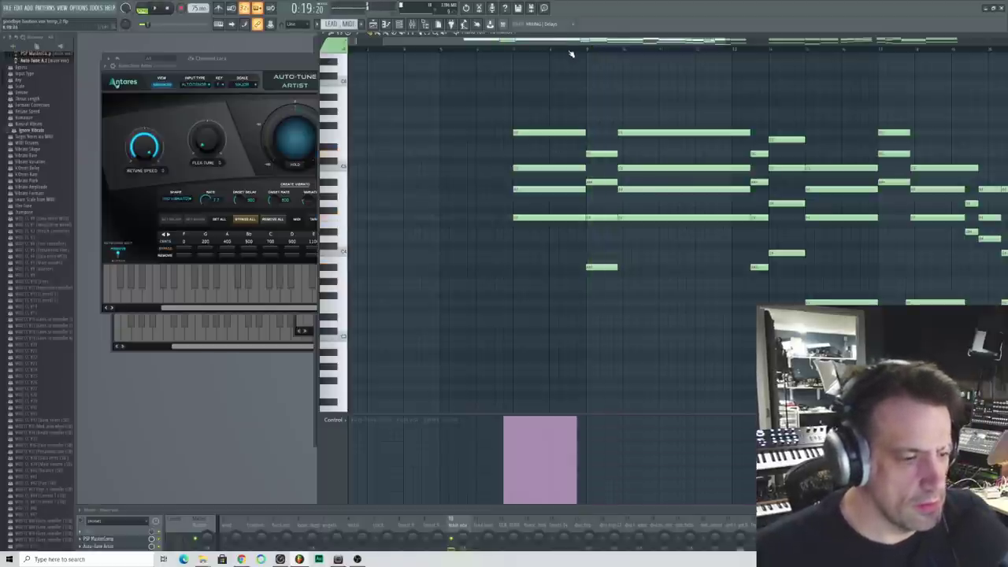
key("space")
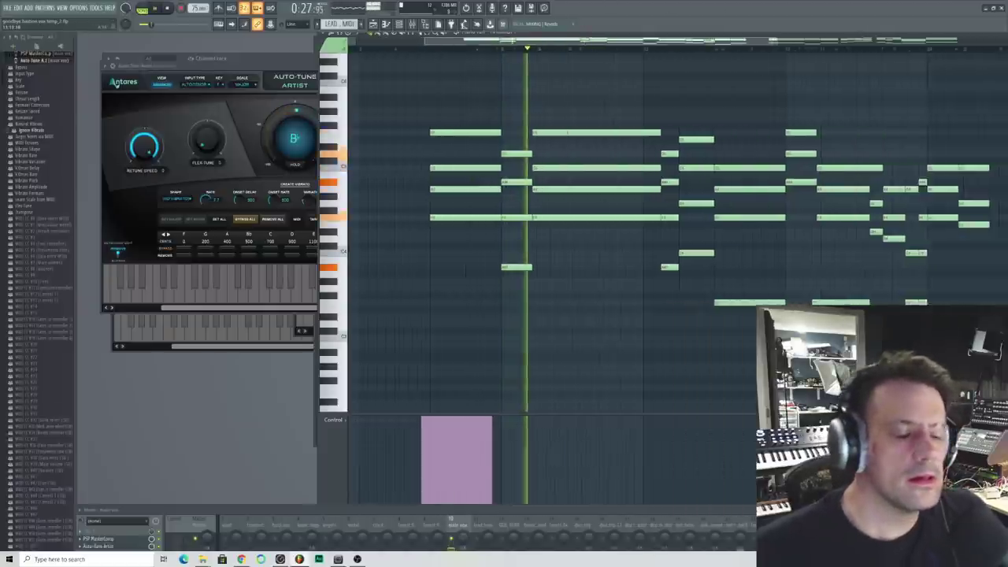
key("space")
left_click(577, 49)
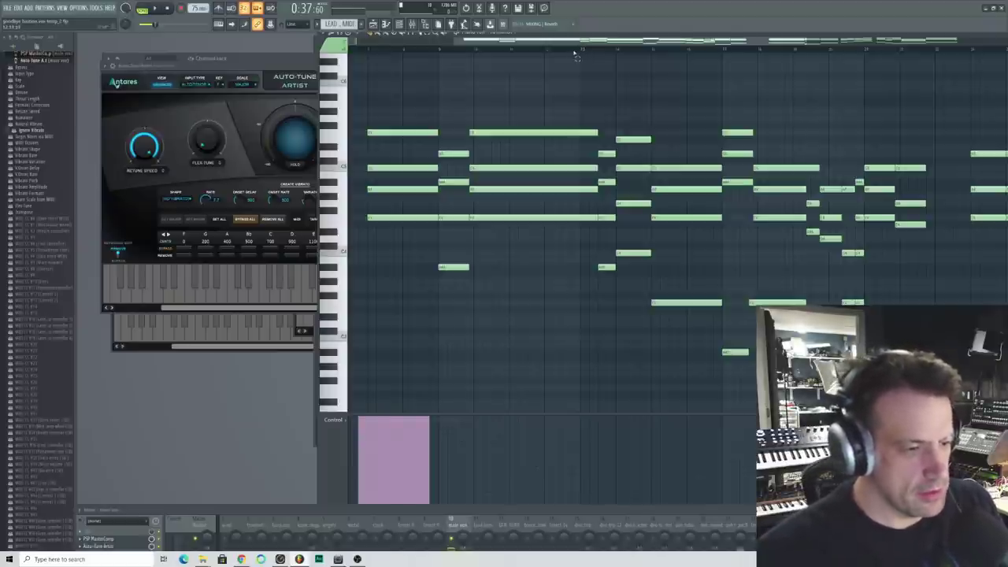
key("space")
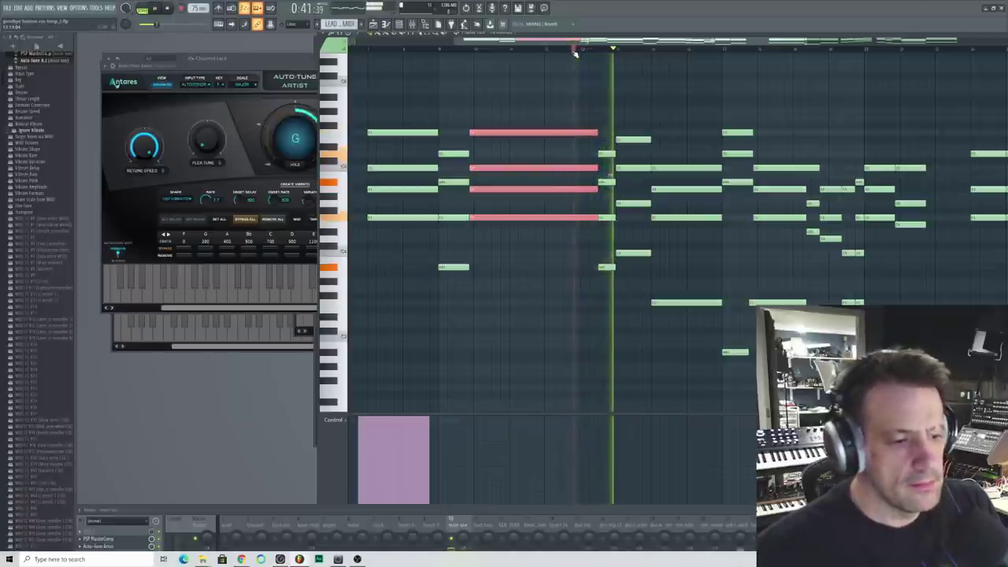
key("space")
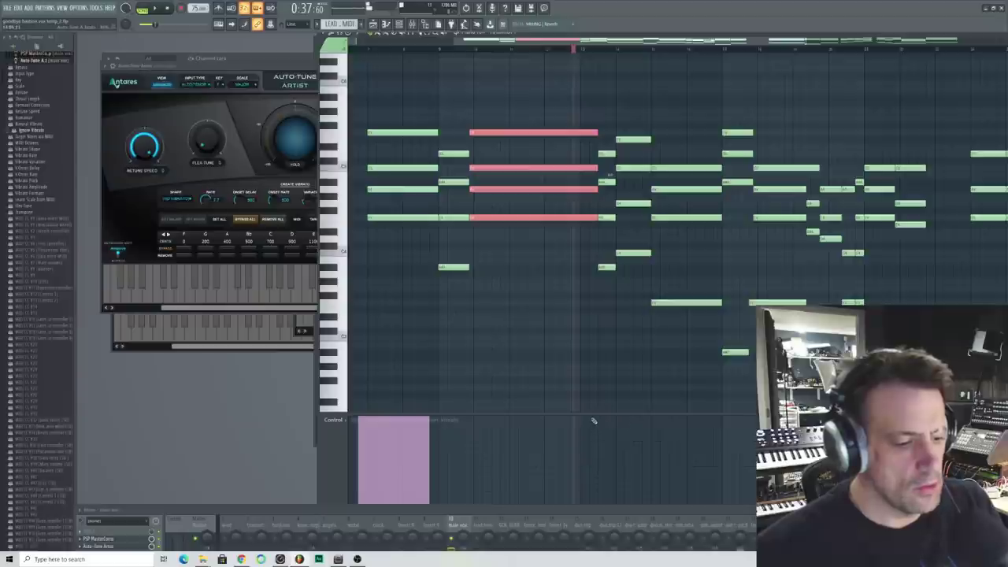
- Try an Ignore Vibrato automation block over the short chord near 0:41, listen to it, and clear the block
left_click_drag(594, 421, 614, 413)
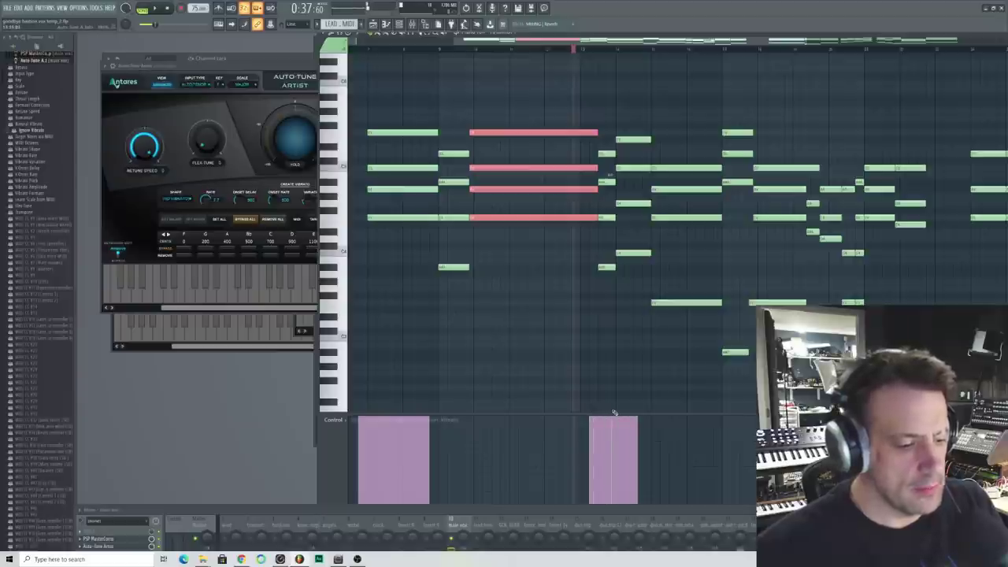
left_click(583, 53)
key("space")
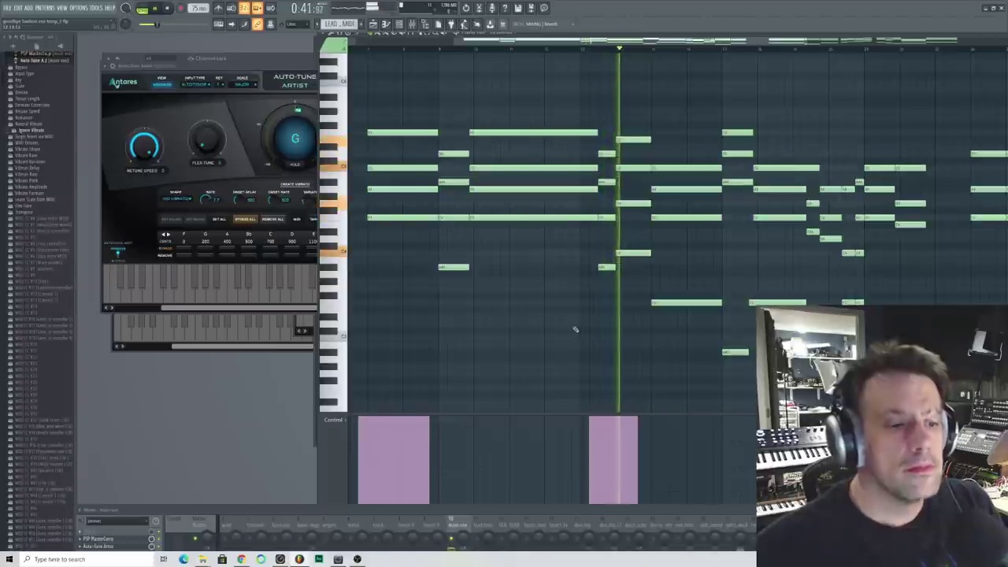
key("space")
left_click(596, 499)
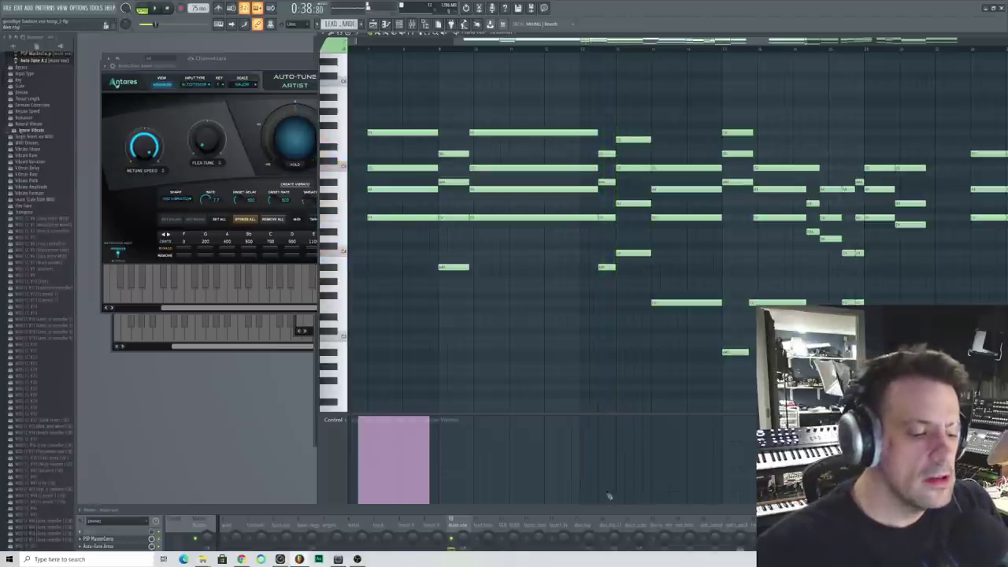
- Move the Auto-Tune Artist window further across and down, and play the arrangement from about 0:28
key("space")
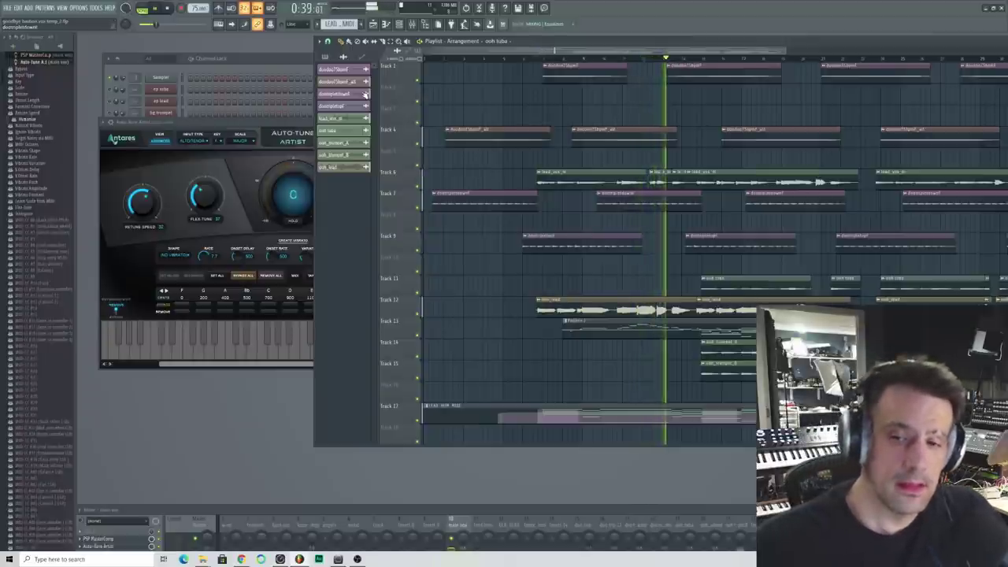
left_click(211, 122)
left_click_drag(211, 122, 387, 138)
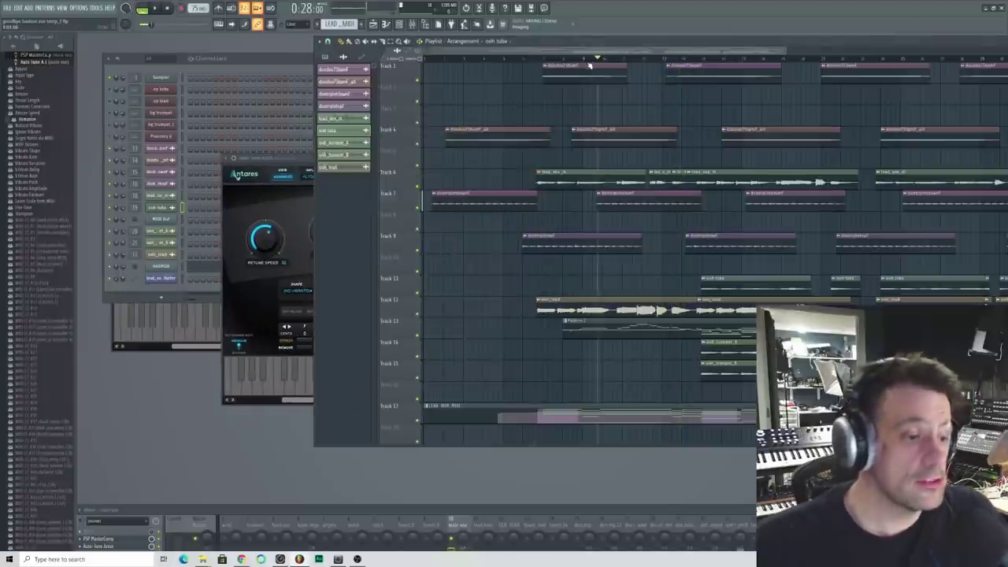
left_click(595, 59)
left_click_drag(600, 61, 599, 64)
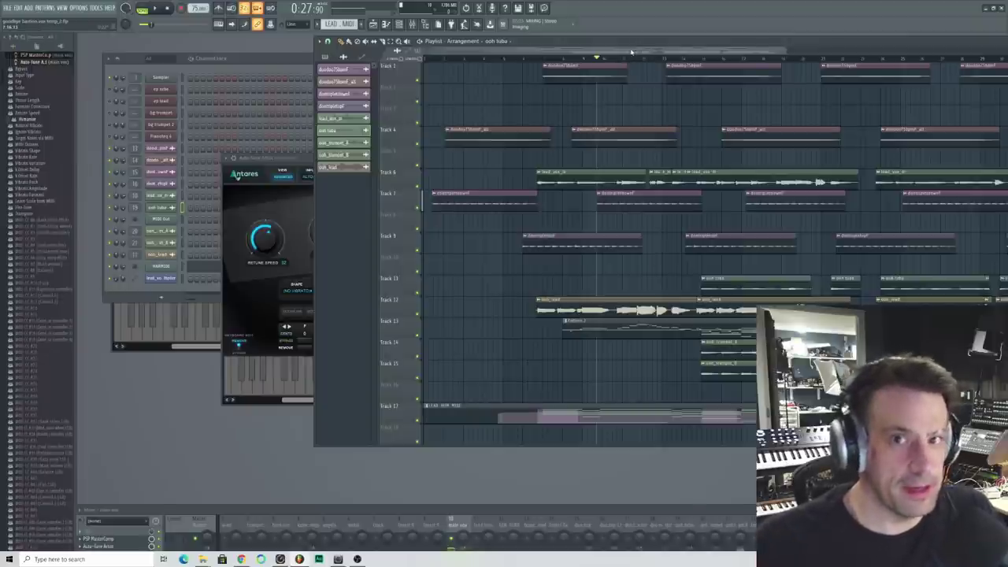
key("space")
- Listen to the closing vocal passage from about 1:31 with the main vox Auto-Tune Artist open, and stop the playback
left_click(631, 55)
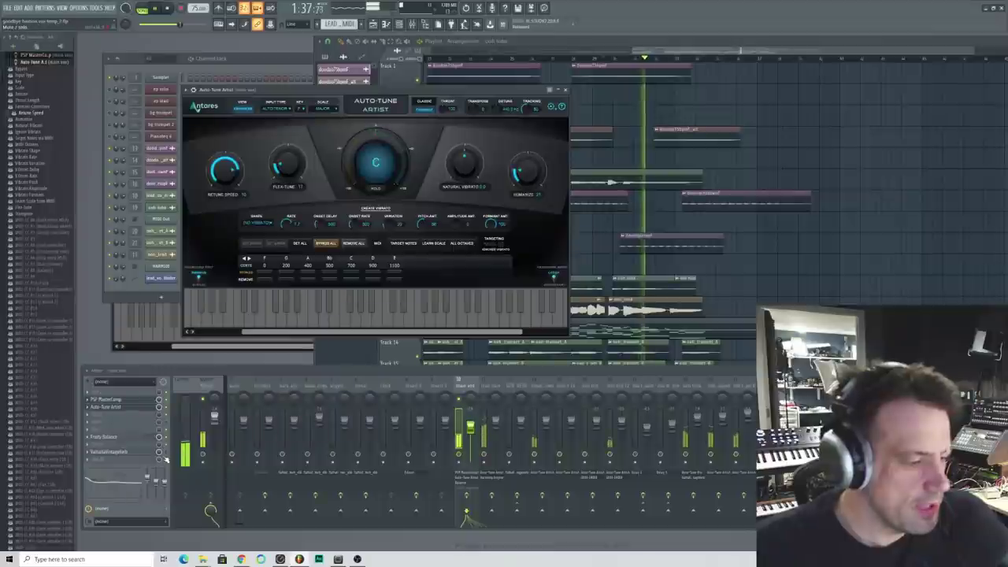
right_click(159, 409)
key("Escape")
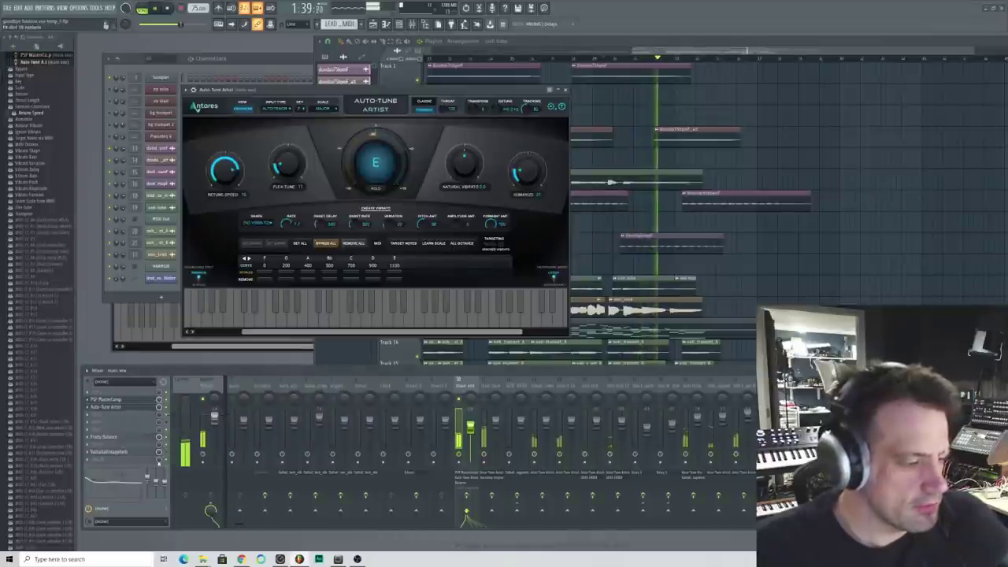
key("space")
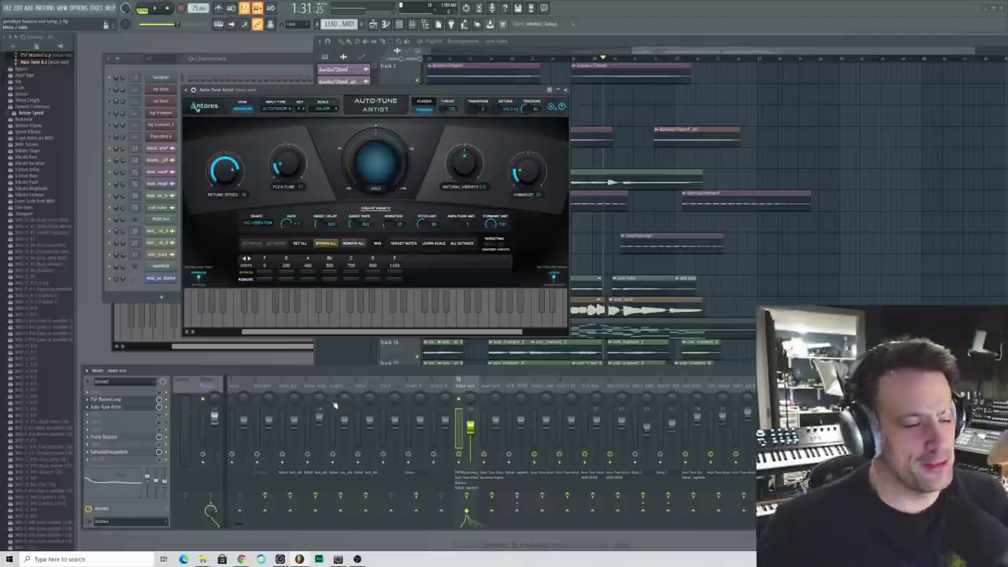
- Lower the ValhallaShimmer mix slightly on the mixer track that also holds Fruity Delay 2 while the arrangement plays
left_click(642, 55)
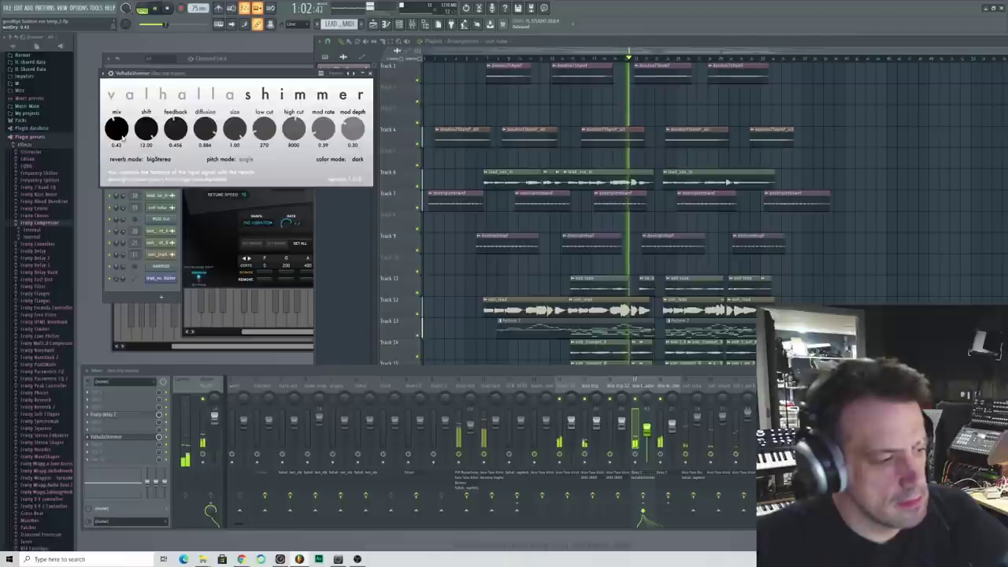
left_click_drag(118, 130, 118, 135)
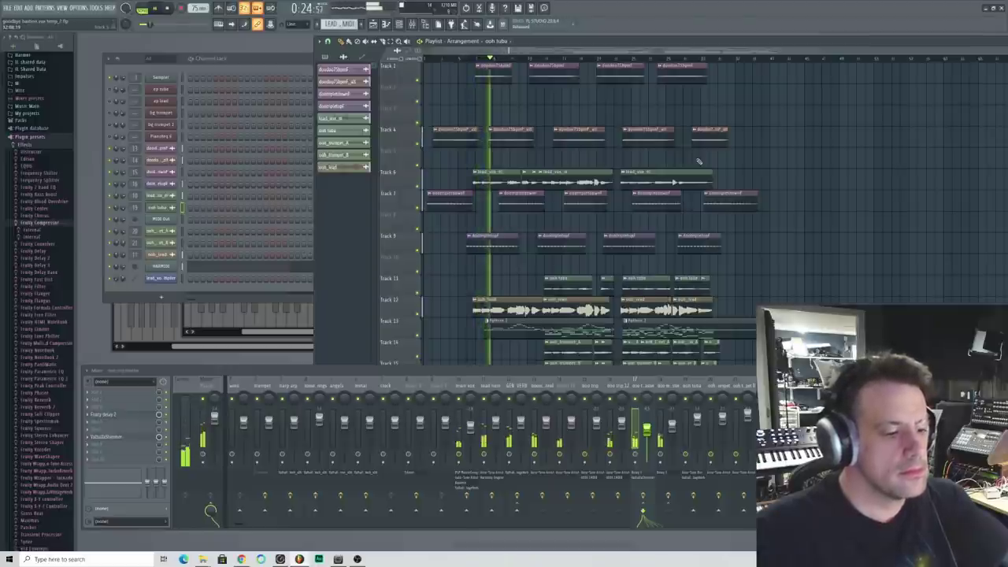
- Open Harmony Engine from the lead harm mixer track, watch its voices during playback, and close its window
left_click(491, 385)
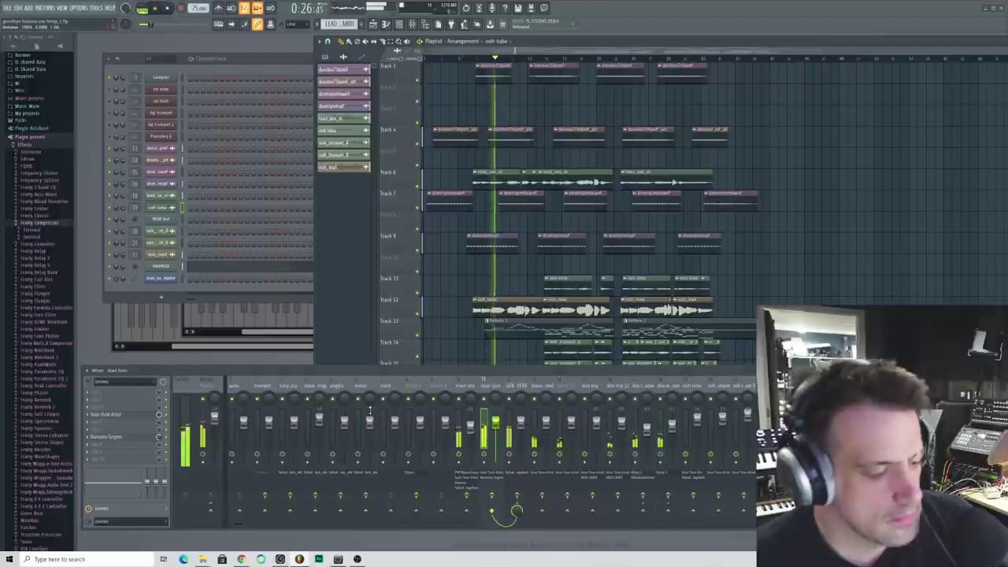
left_click(109, 437)
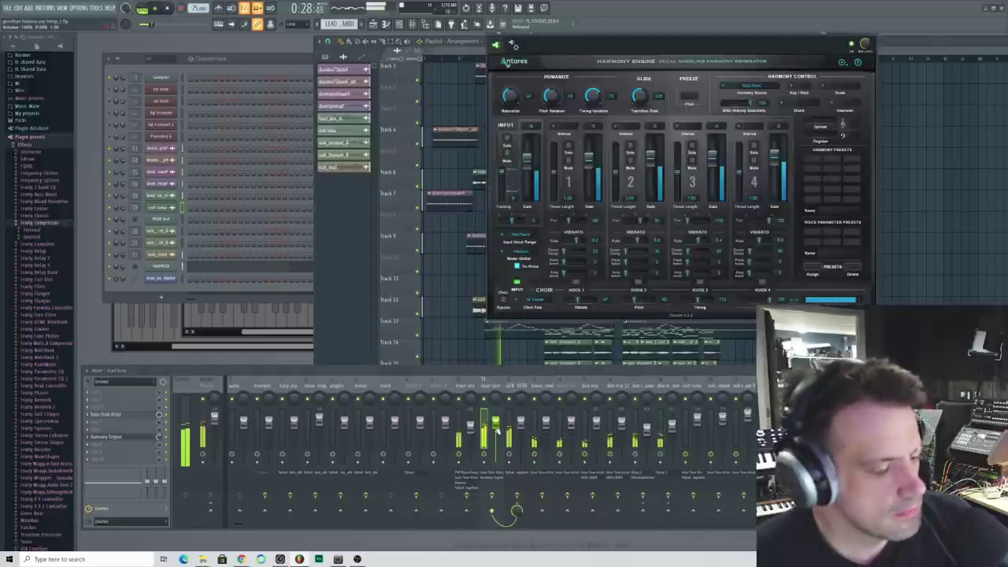
left_click(471, 426)
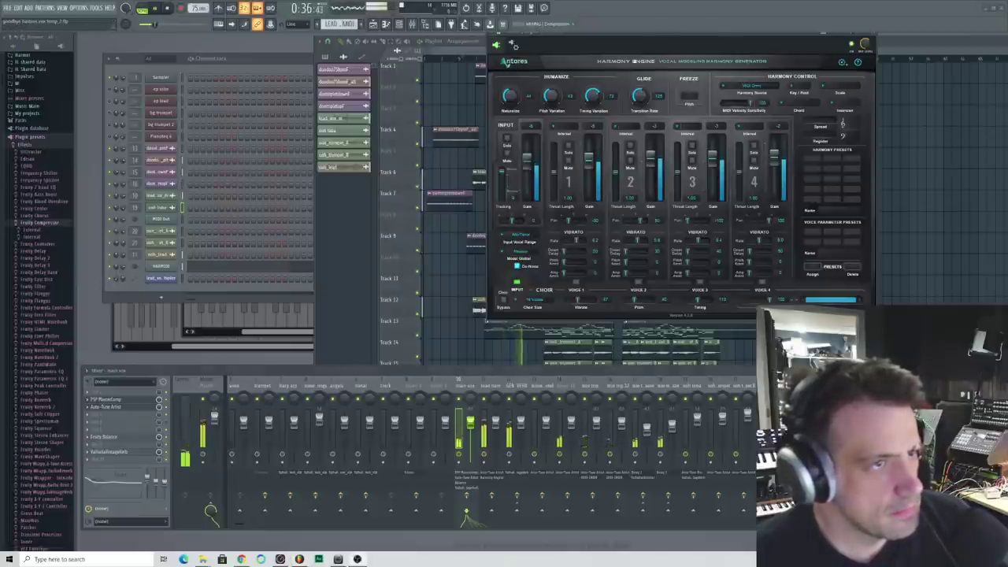
left_click(630, 48)
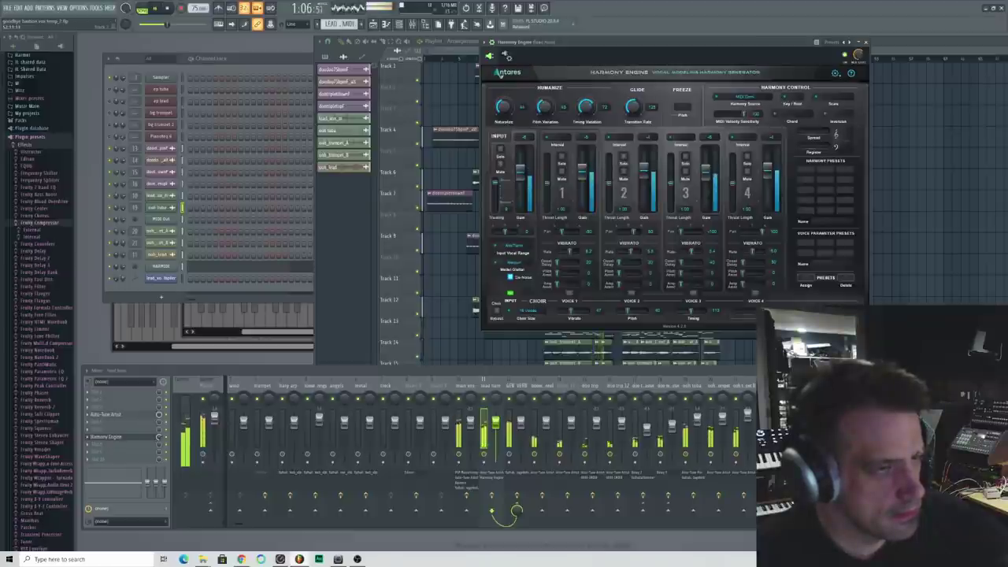
left_click(865, 42)
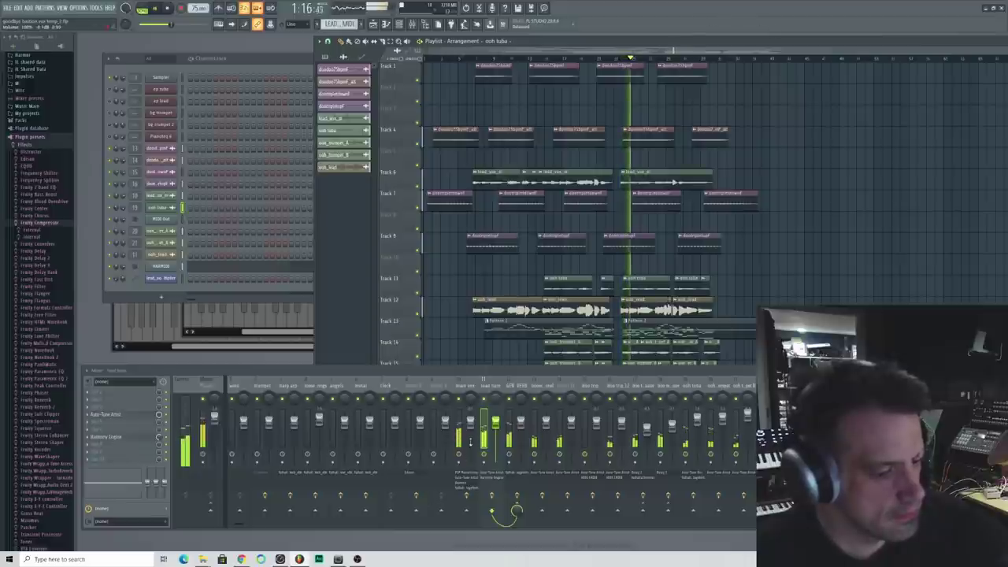
- Select the main vox mixer track, move the mixer lower to reveal Track 15, and return the playback position to the song start
left_click(466, 517)
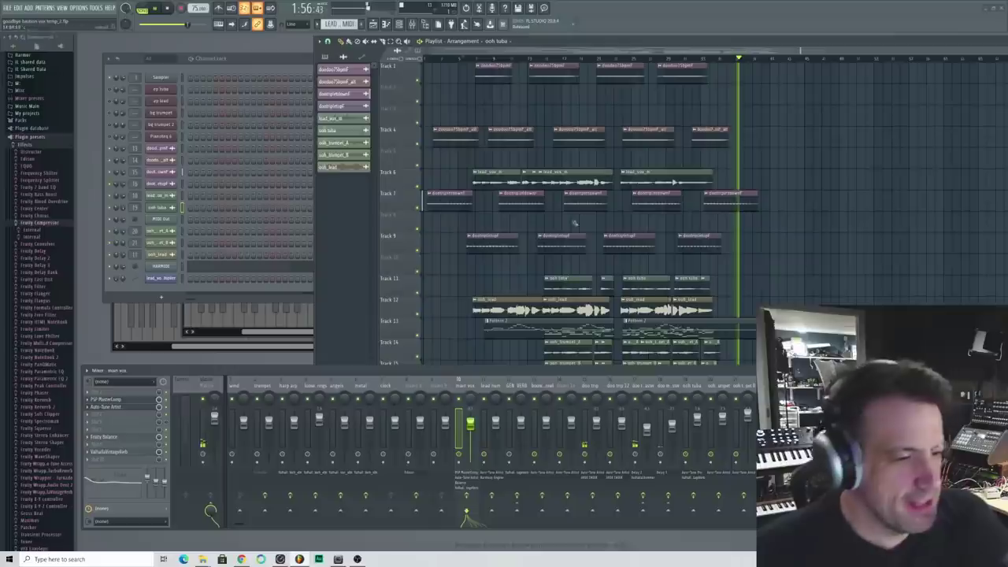
scroll(554, 78, "down", 2)
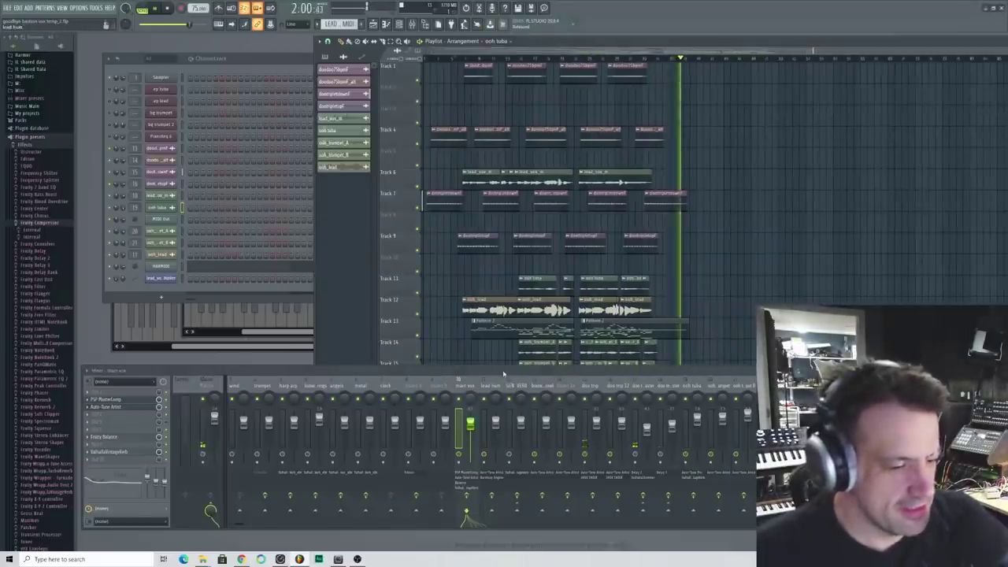
left_click_drag(504, 374, 482, 392)
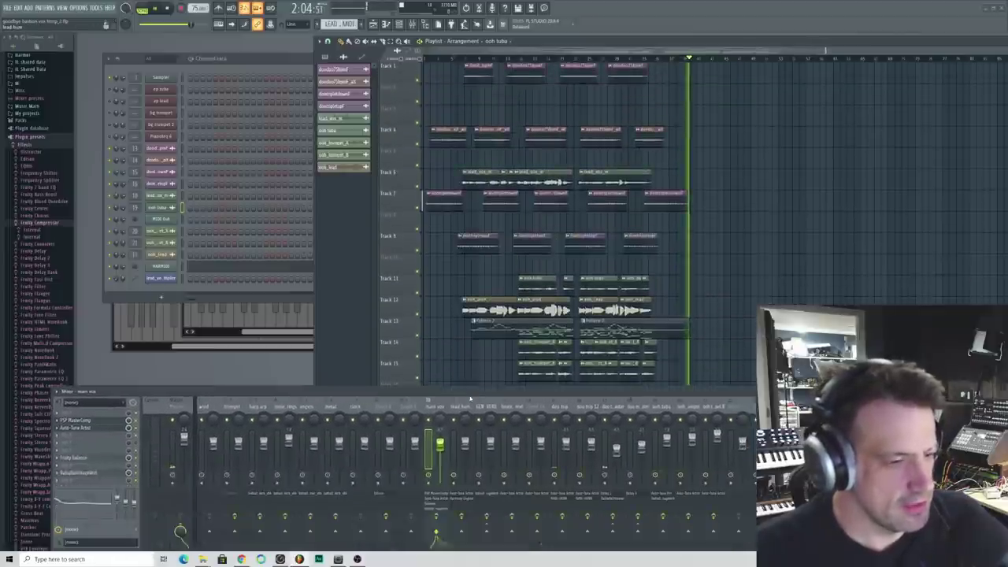
left_click(443, 61)
key("space")
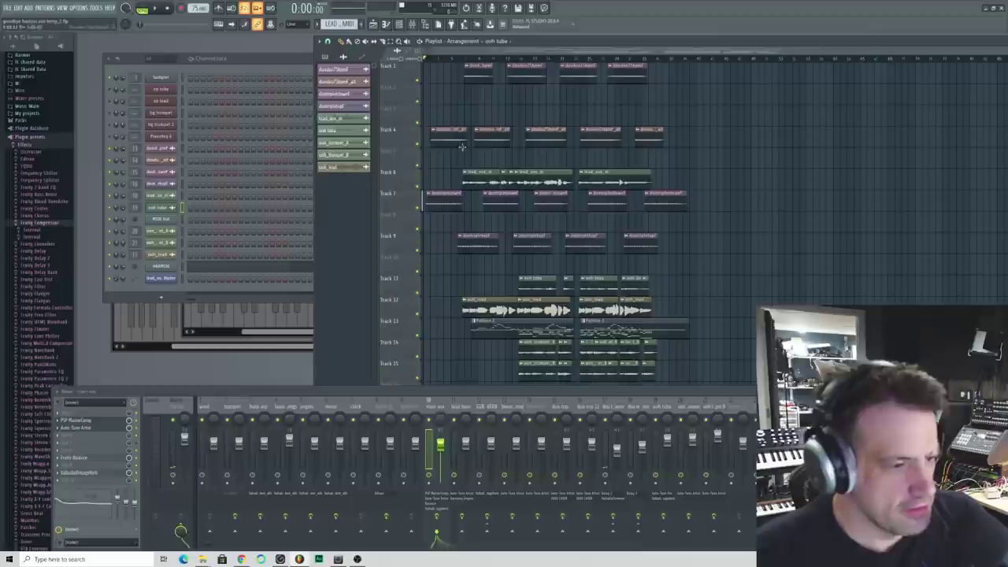